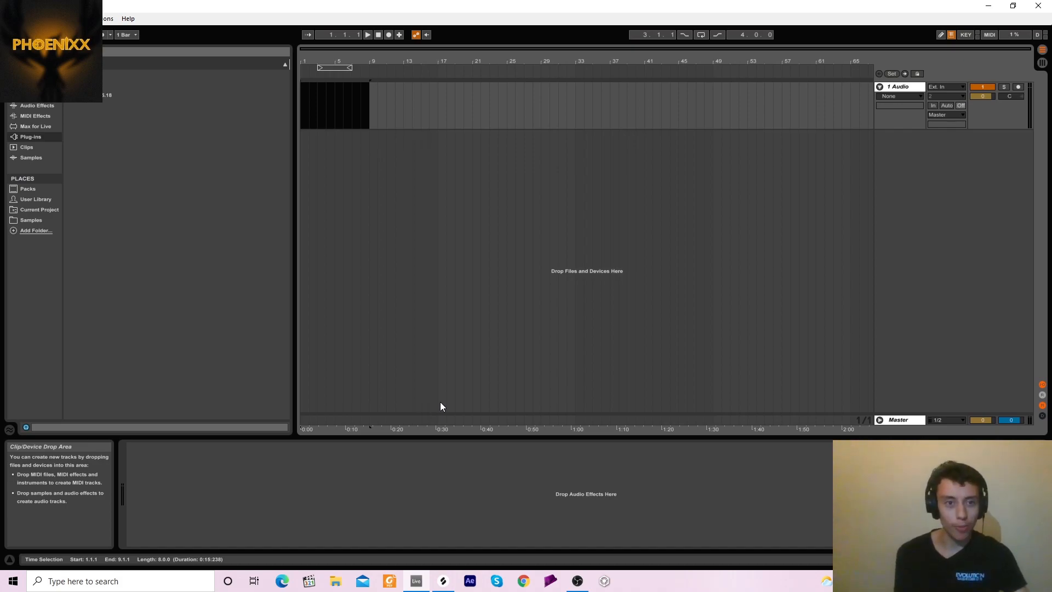
Switch to Splice and place NOIZU_kick_one_shot_house_01.wav at the start of the Live set's audio track
{"action": "left_click", "coordinate": [427, 249]}
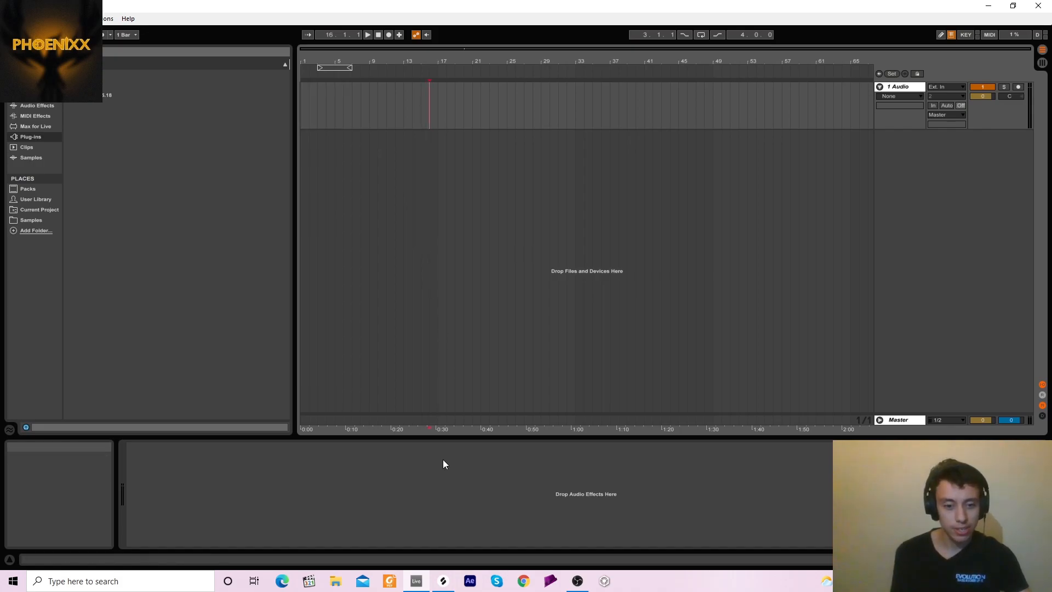
{"action": "left_click", "coordinate": [443, 580]}
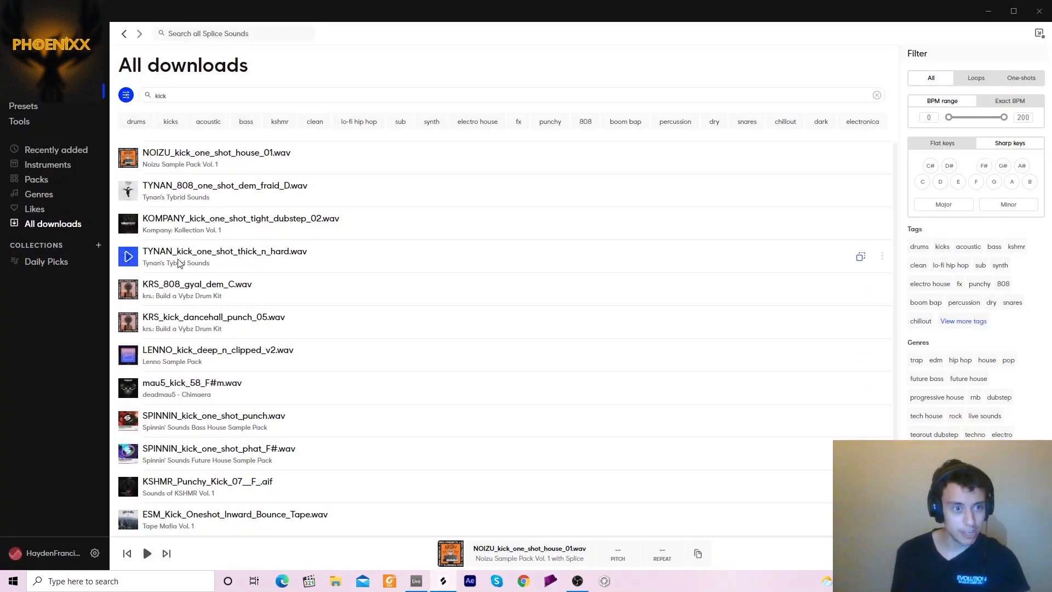
{"action": "mouse_move", "coordinate": [168, 159]}
{"action": "left_mouse_down"}
{"action": "mouse_move", "coordinate": [334, 288]}
{"action": "mouse_move", "coordinate": [426, 504]}
{"action": "mouse_move", "coordinate": [417, 579]}
{"action": "mouse_move", "coordinate": [366, 196]}
{"action": "mouse_move", "coordinate": [300, 112]}
{"action": "left_mouse_up"}
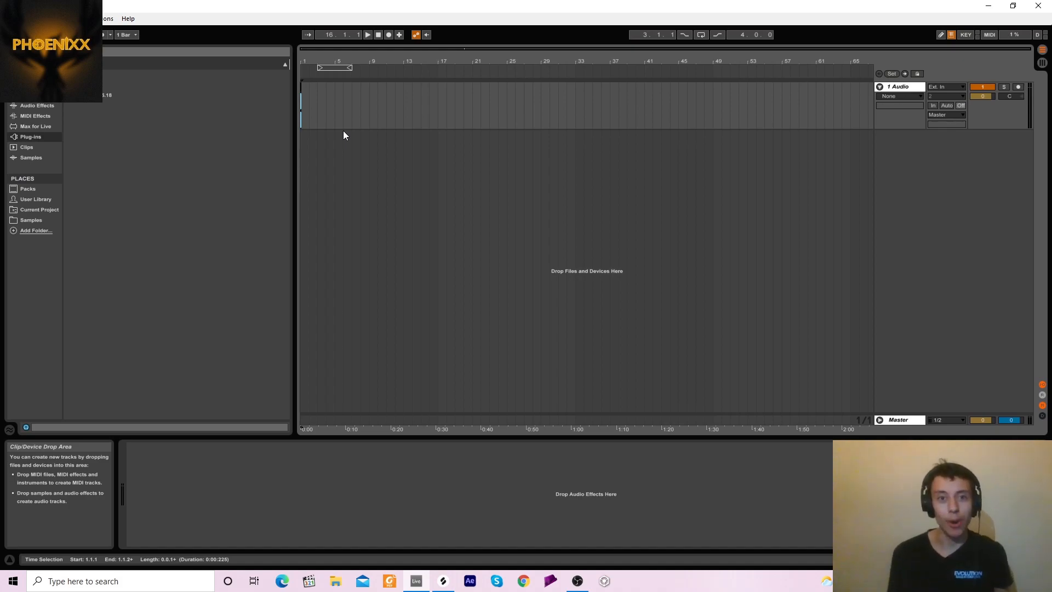
Give the kick clip a long fade-out and repeat it on all four beats of bar 1
{"action": "left_click_drag", "start_coordinate": [311, 61], "coordinate": [310, 203]}
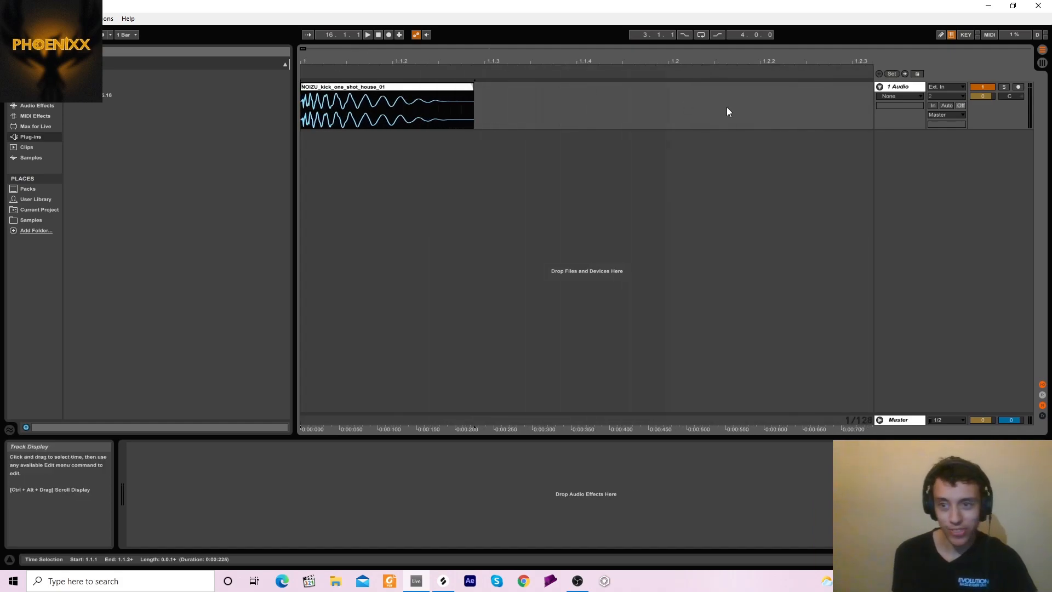
{"action": "left_click", "coordinate": [888, 96]}
{"action": "left_click", "coordinate": [885, 112]}
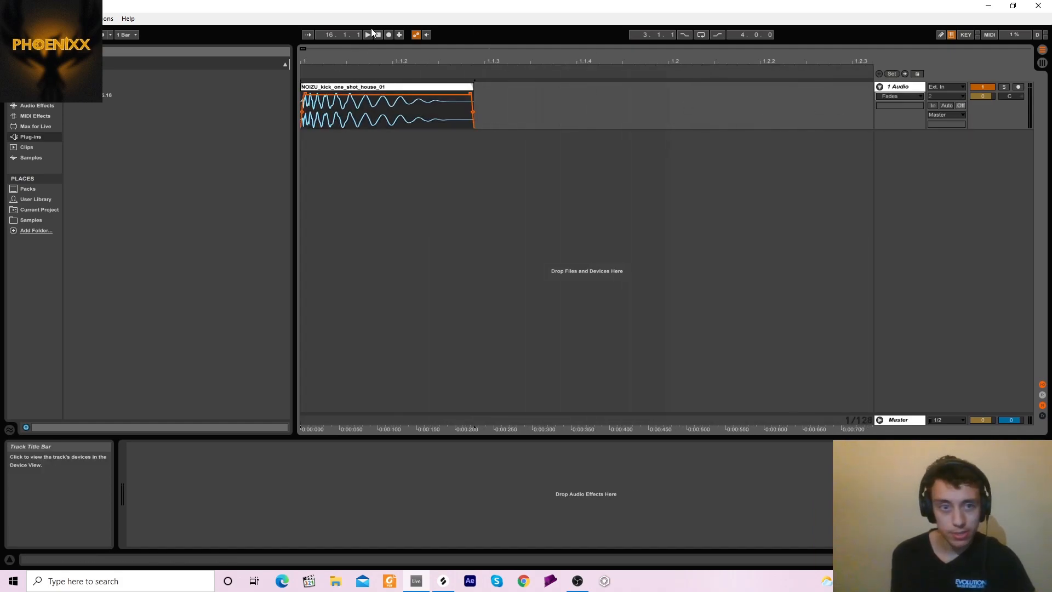
{"action": "left_click", "coordinate": [368, 34]}
{"action": "left_click", "coordinate": [378, 35]}
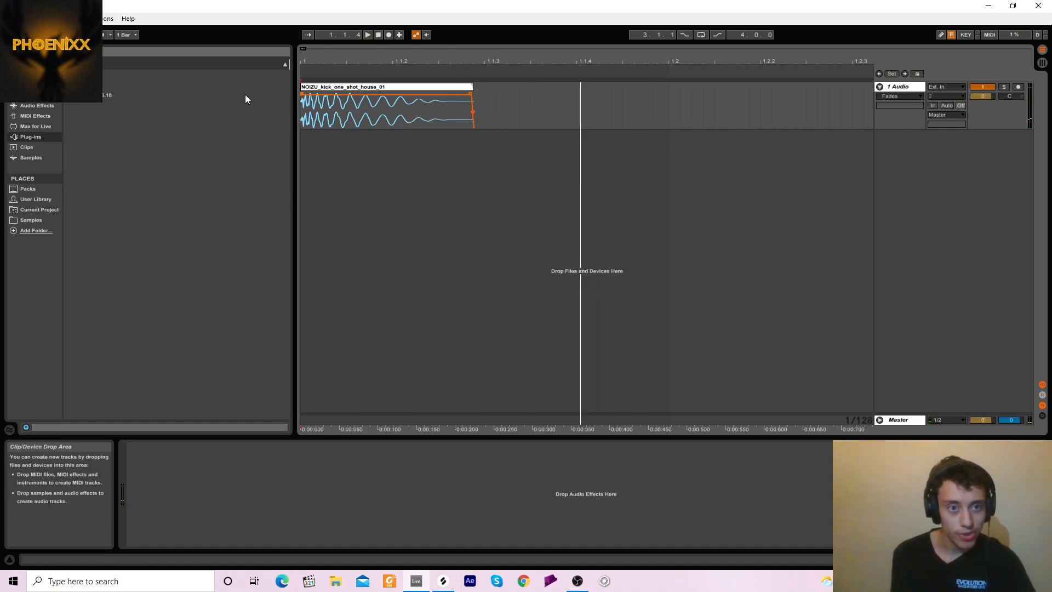
{"action": "left_click", "coordinate": [470, 88]}
{"action": "left_click_drag", "start_coordinate": [470, 88], "coordinate": [461, 89]}
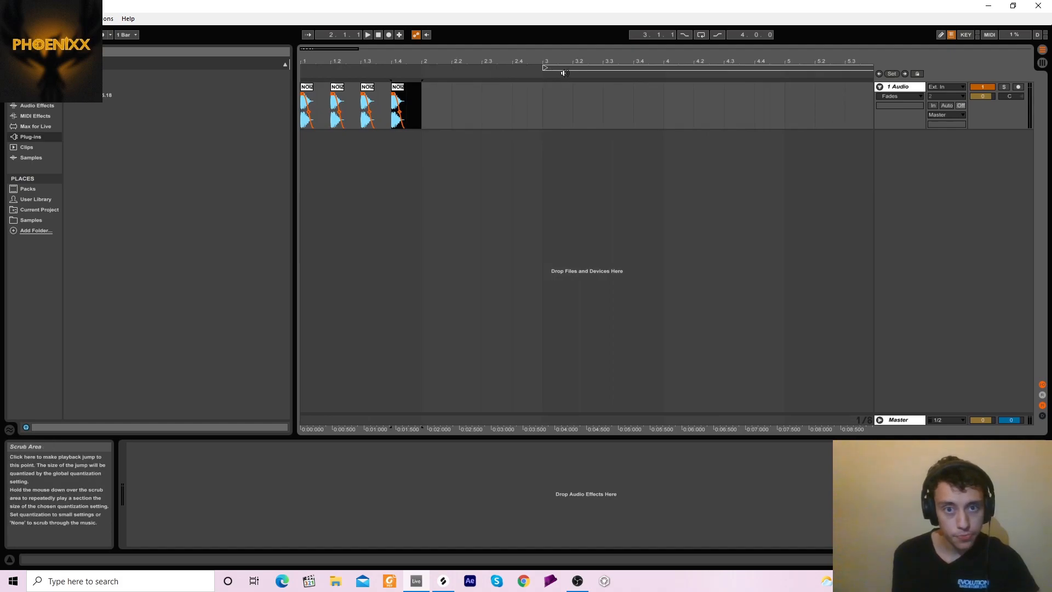
Set the loop region to start at 1.1.1 with a length of one bar and enable looping
{"action": "left_click_drag", "start_coordinate": [567, 68], "coordinate": [203, 72]}
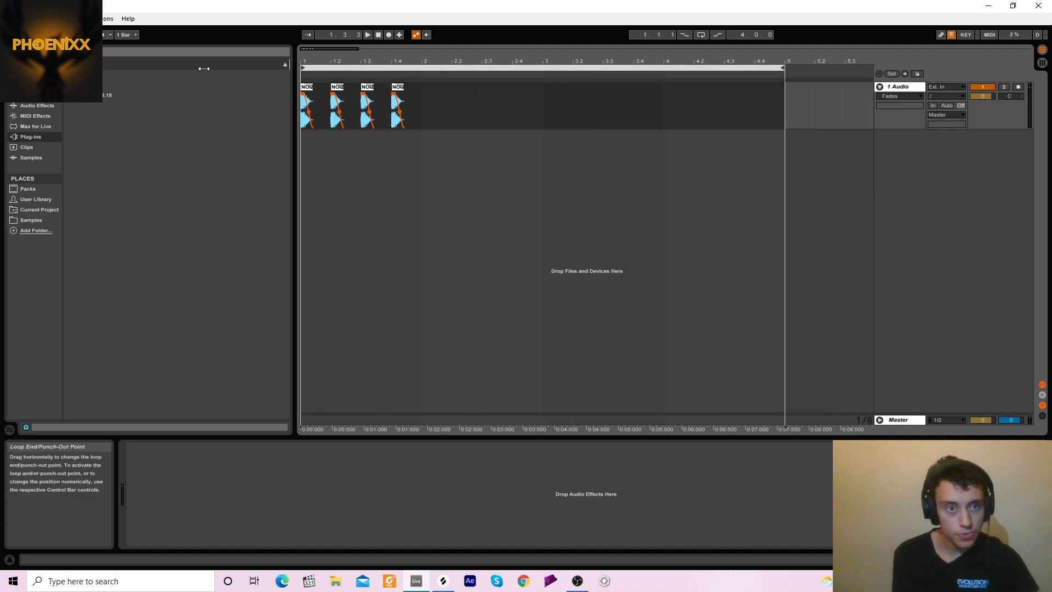
{"action": "left_click", "coordinate": [783, 68]}
{"action": "left_click_drag", "start_coordinate": [782, 68], "coordinate": [423, 69]}
{"action": "left_click", "coordinate": [700, 37]}
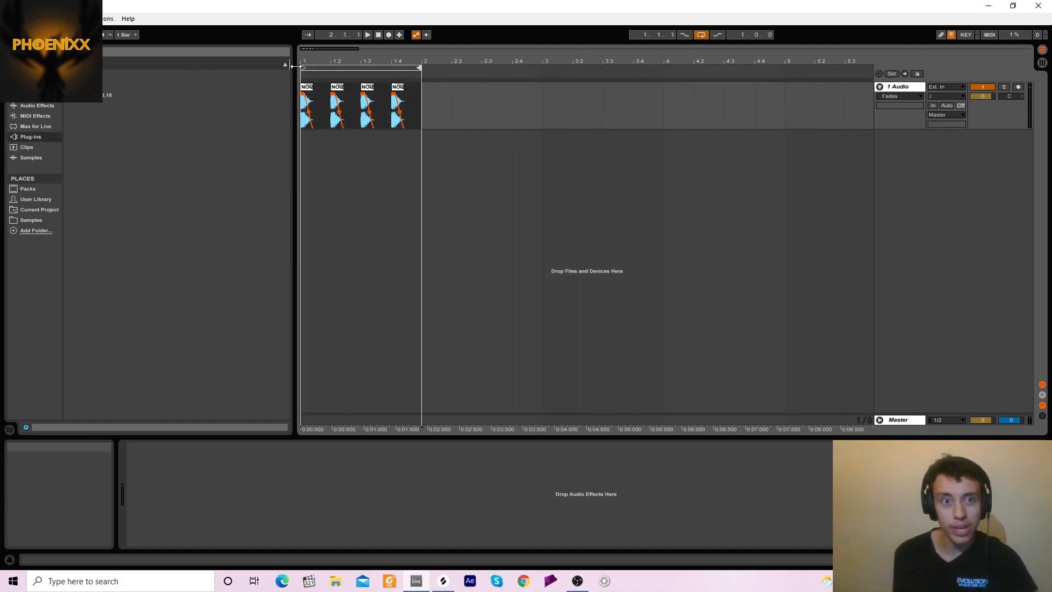
{"action": "left_click", "coordinate": [315, 52]}
{"action": "mouse_move", "coordinate": [315, 59]}
{"action": "left_mouse_down"}
{"action": "mouse_move", "coordinate": [354, 152]}
{"action": "mouse_move", "coordinate": [374, 151]}
{"action": "mouse_move", "coordinate": [362, 140]}
{"action": "mouse_move", "coordinate": [369, 149]}
{"action": "left_mouse_up"}
{"action": "left_click", "coordinate": [860, 98]}
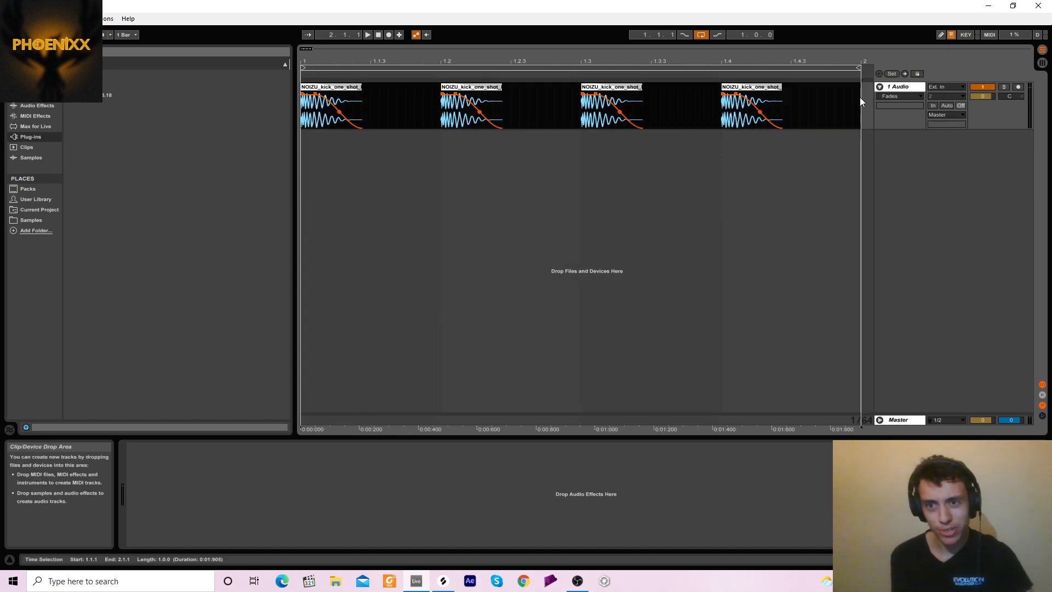
{"action": "left_click", "coordinate": [859, 97]}
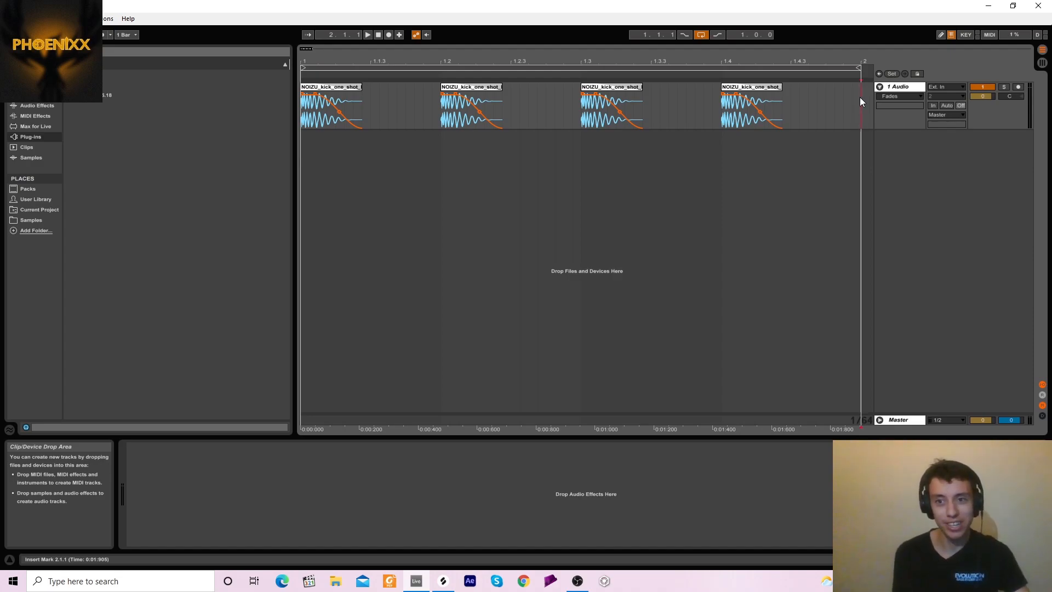
Add EQ Eight to the kick track and leave only filter band 2 active
{"action": "left_click", "coordinate": [30, 106]}
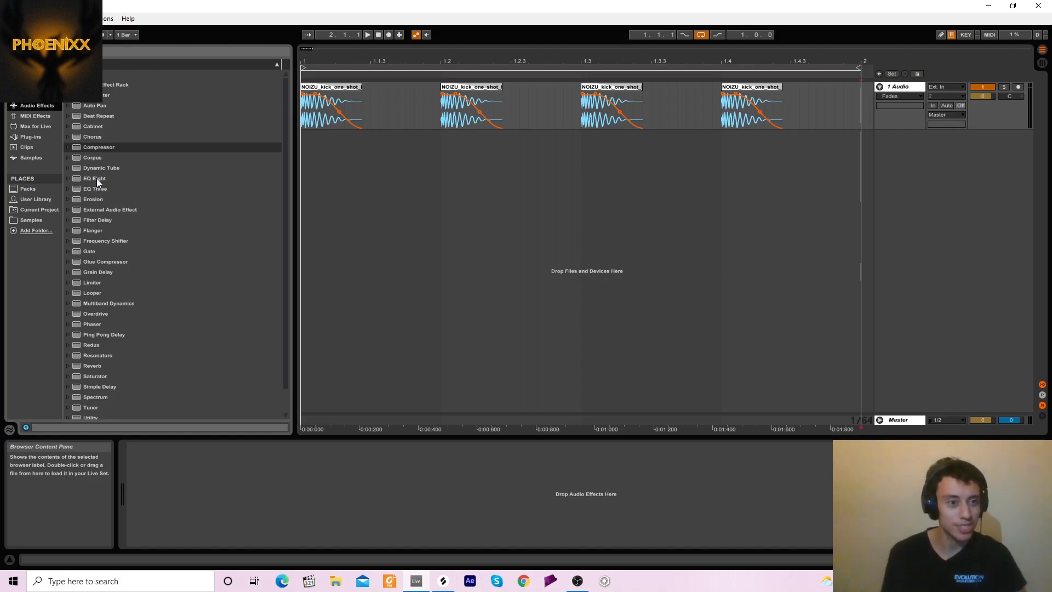
{"action": "left_click_drag", "start_coordinate": [95, 178], "coordinate": [366, 108]}
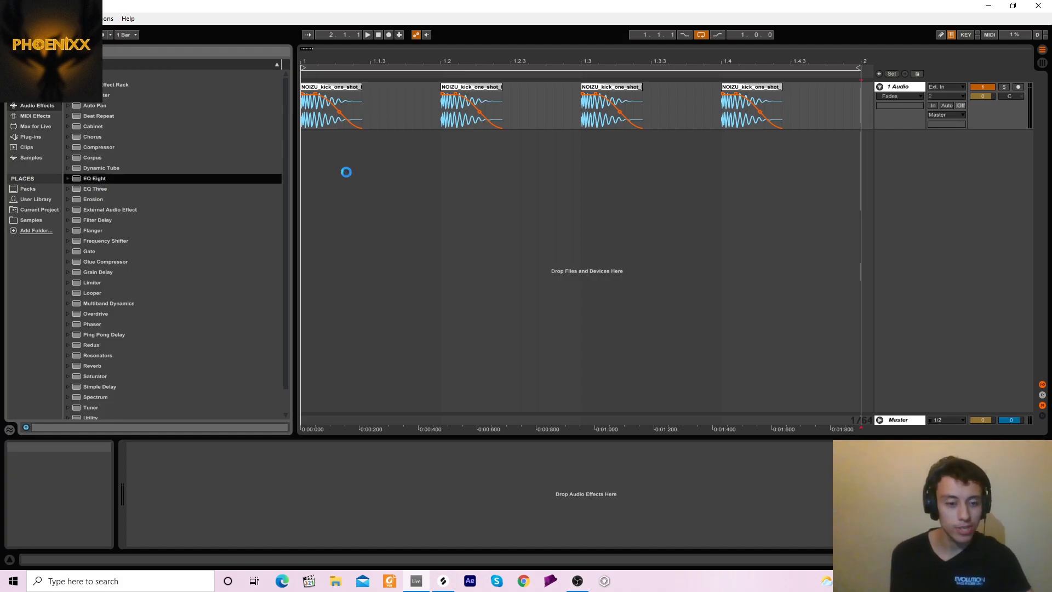
{"action": "left_click", "coordinate": [167, 540]}
{"action": "left_click", "coordinate": [163, 540]}
{"action": "left_click", "coordinate": [189, 540]}
{"action": "left_click", "coordinate": [215, 541]}
{"action": "left_click", "coordinate": [240, 540]}
{"action": "left_click", "coordinate": [189, 539]}
Shape EQ Eight band 2 into a boost of about 1.6 dB at 43 Hz with a Q of 2.39 while playing the loop
{"action": "left_click_drag", "start_coordinate": [214, 488], "coordinate": [202, 485]}
{"action": "left_click_drag", "start_coordinate": [140, 531], "coordinate": [140, 504]}
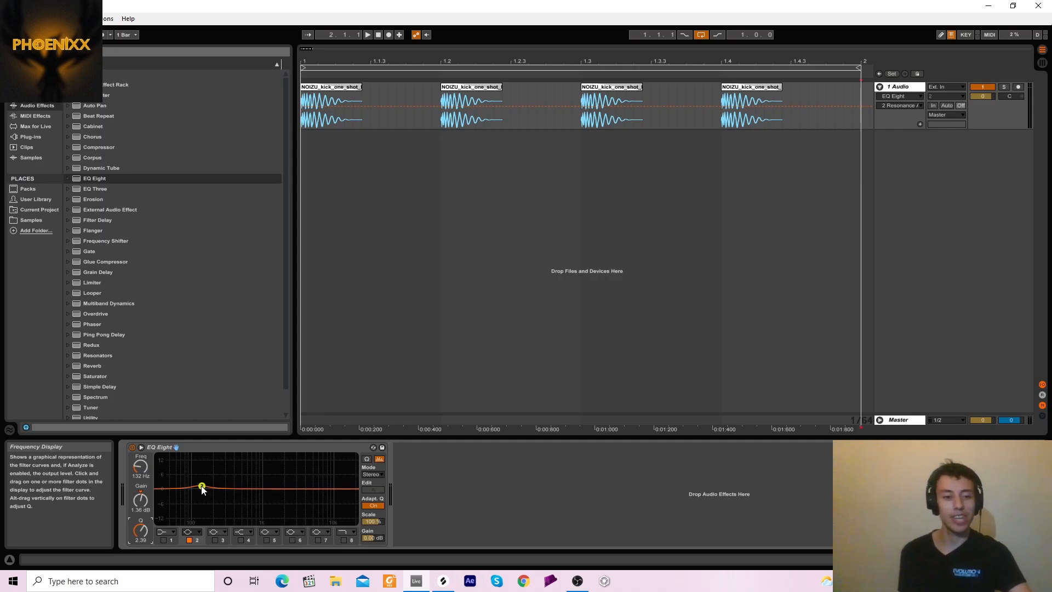
{"action": "left_click_drag", "start_coordinate": [202, 486], "coordinate": [172, 487]}
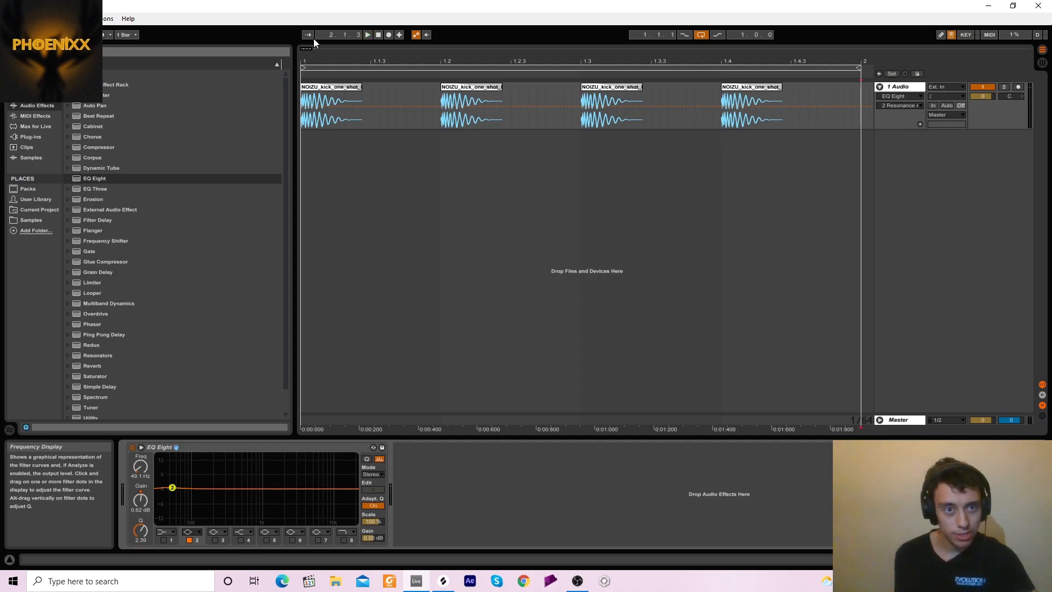
{"action": "left_click", "coordinate": [378, 34]}
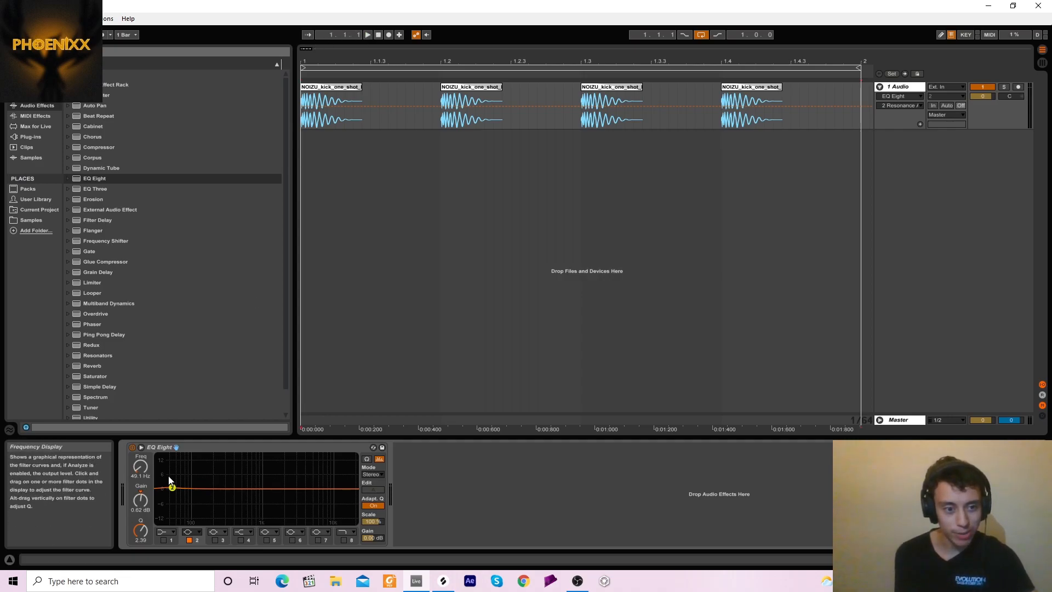
{"action": "key", "text": "space"}
{"action": "left_click_drag", "start_coordinate": [172, 487], "coordinate": [168, 486]}
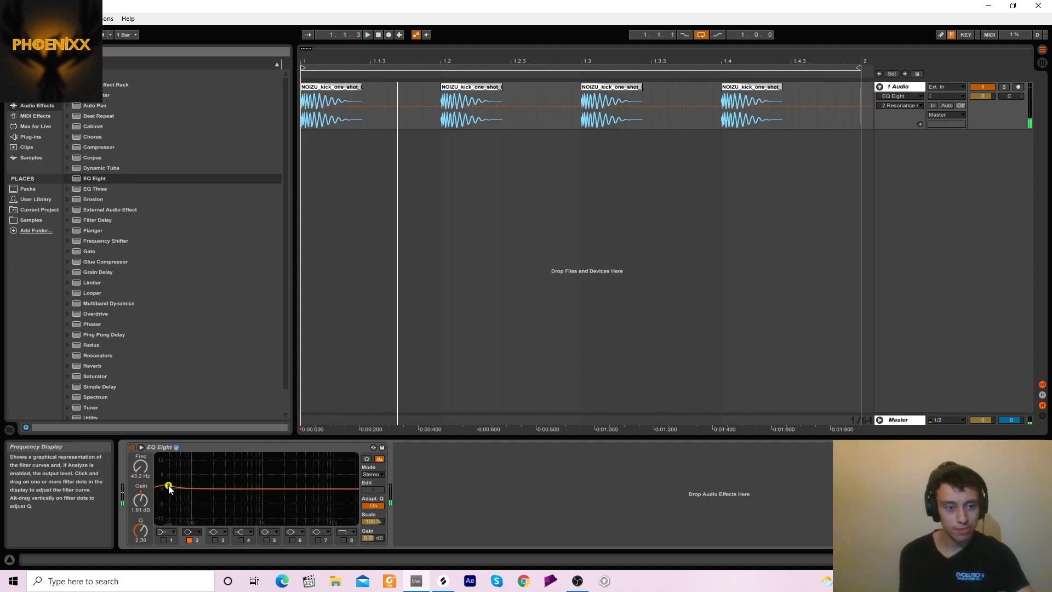
Turn on EQ Eight band 3, sweep for the harsh frequency, and cut about 3.1 dB at 762 Hz with a Q of 6.16
{"action": "left_click", "coordinate": [215, 540]}
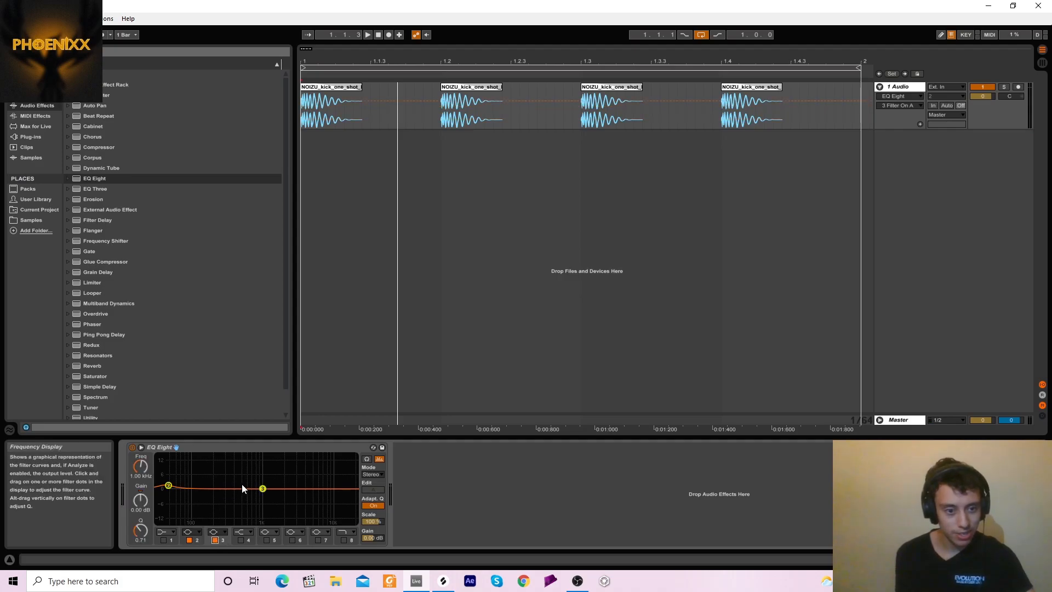
{"action": "left_click_drag", "start_coordinate": [261, 489], "coordinate": [257, 485]}
{"action": "mouse_move", "coordinate": [133, 533]}
{"action": "left_mouse_down"}
{"action": "mouse_move", "coordinate": [134, 517]}
{"action": "mouse_move", "coordinate": [144, 523]}
{"action": "left_mouse_up"}
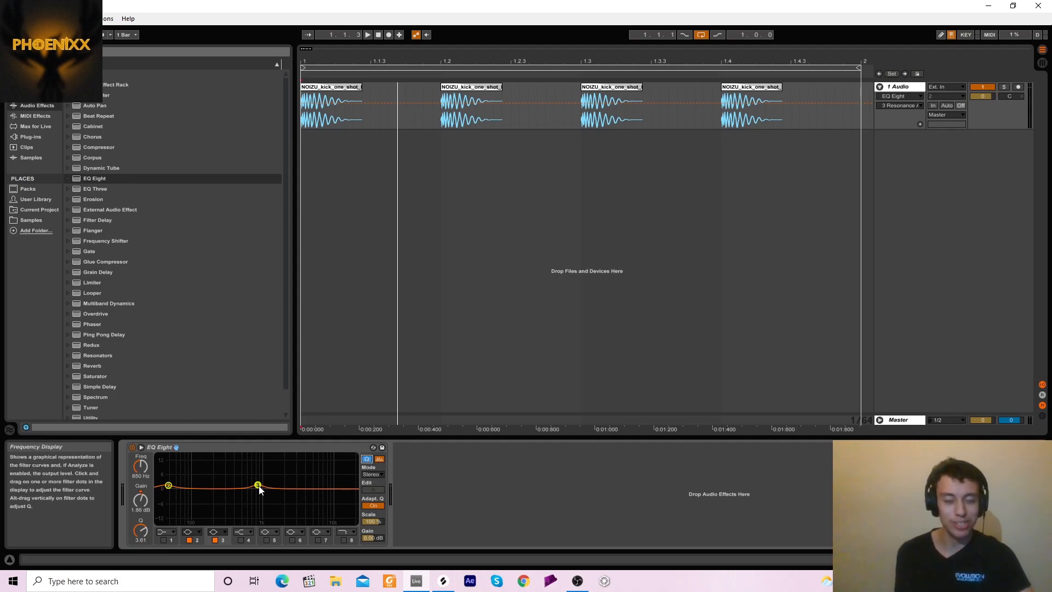
{"action": "key", "text": "space"}
{"action": "left_click_drag", "start_coordinate": [258, 486], "coordinate": [254, 455]}
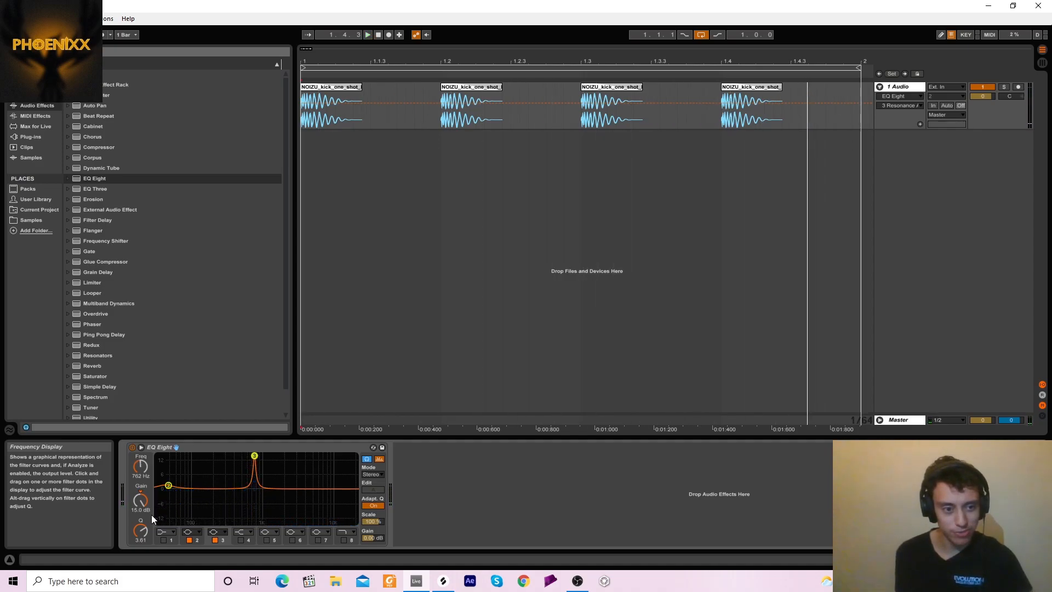
{"action": "left_click_drag", "start_coordinate": [140, 530], "coordinate": [140, 568]}
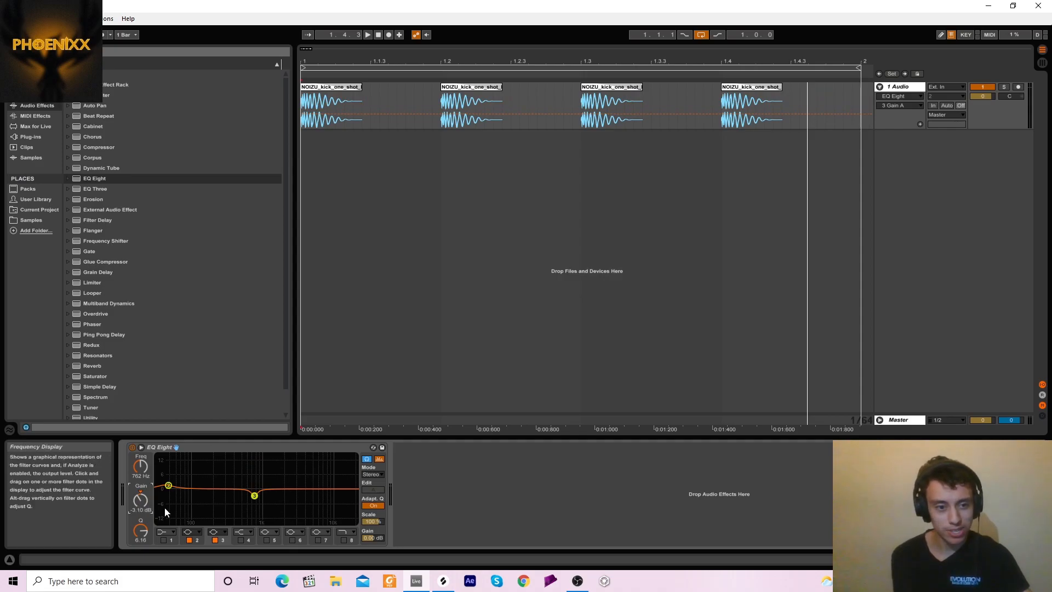
{"action": "key", "text": "space"}
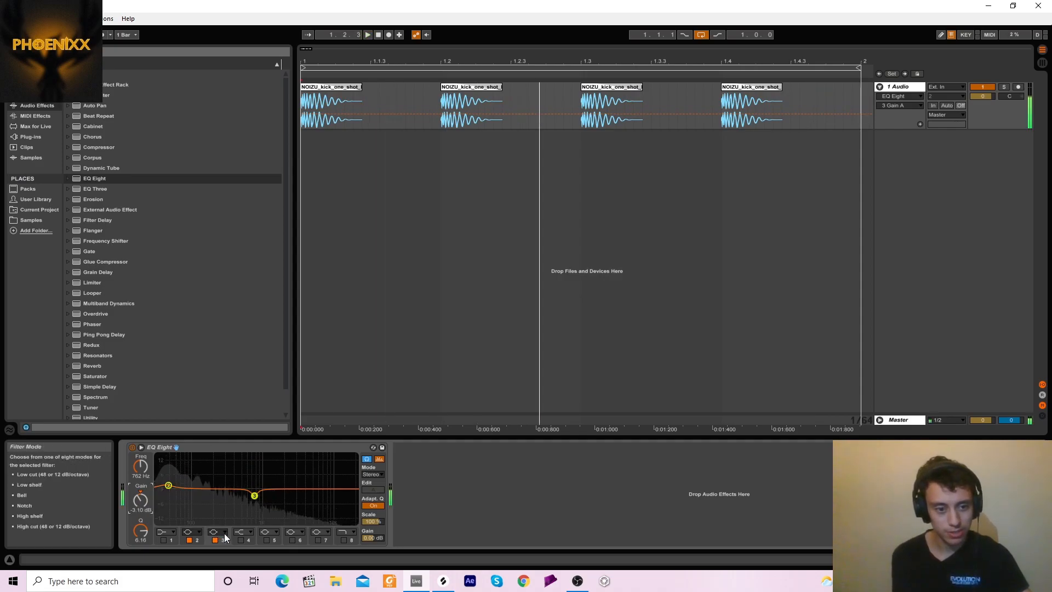
Turn on EQ Eight band 4 as a bell boosting about 2.1 dB at 8.35 kHz and play the loop
{"action": "left_click", "coordinate": [241, 540]}
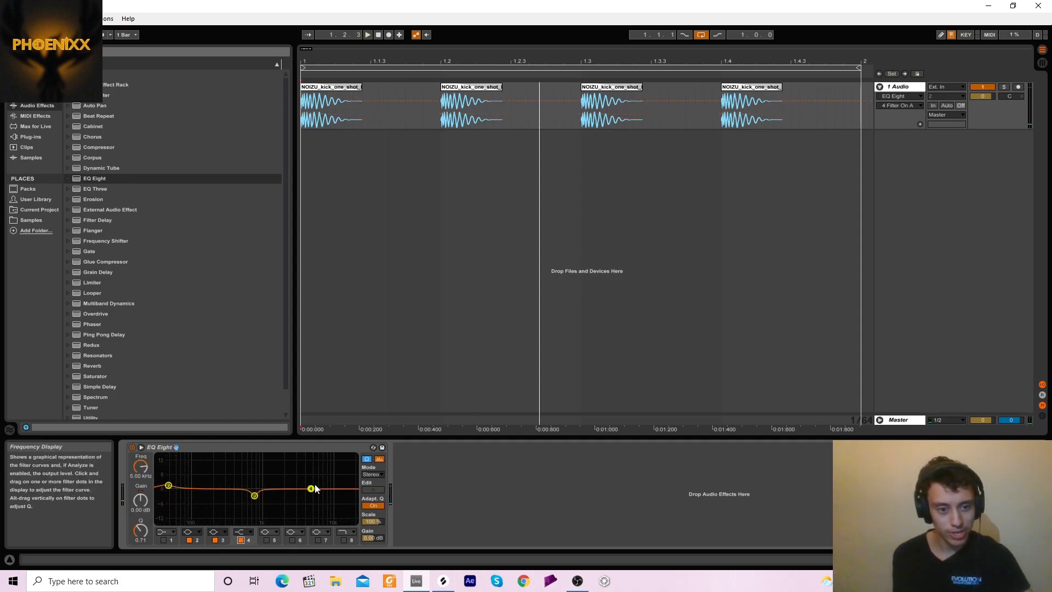
{"action": "left_click_drag", "start_coordinate": [311, 488], "coordinate": [310, 485]}
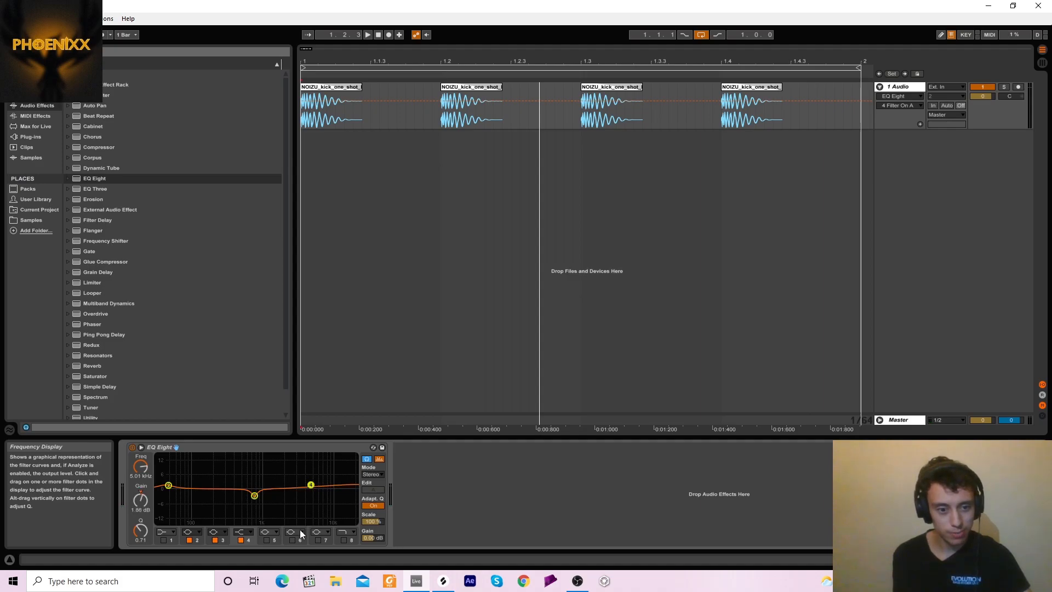
{"action": "left_click", "coordinate": [243, 532]}
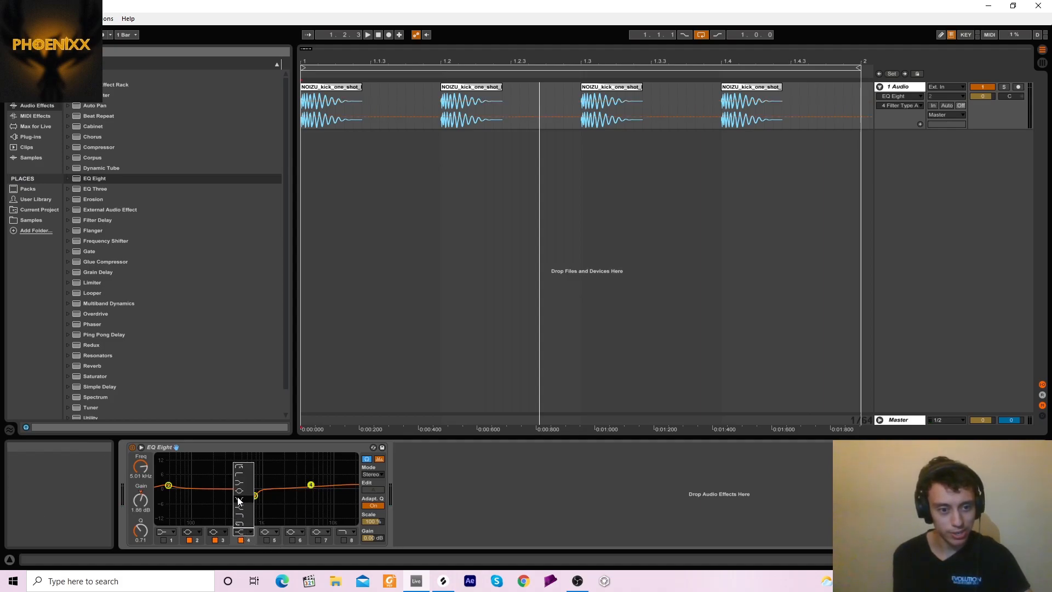
{"action": "left_click", "coordinate": [238, 497]}
{"action": "left_click_drag", "start_coordinate": [311, 484], "coordinate": [326, 484]}
{"action": "key", "text": "space"}
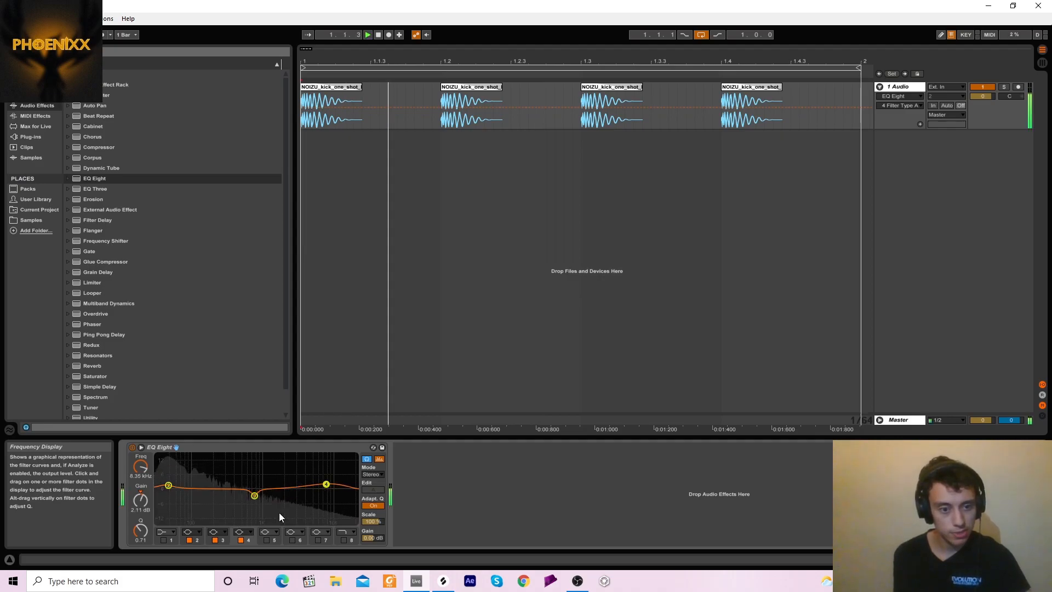
{"action": "key", "text": "space"}
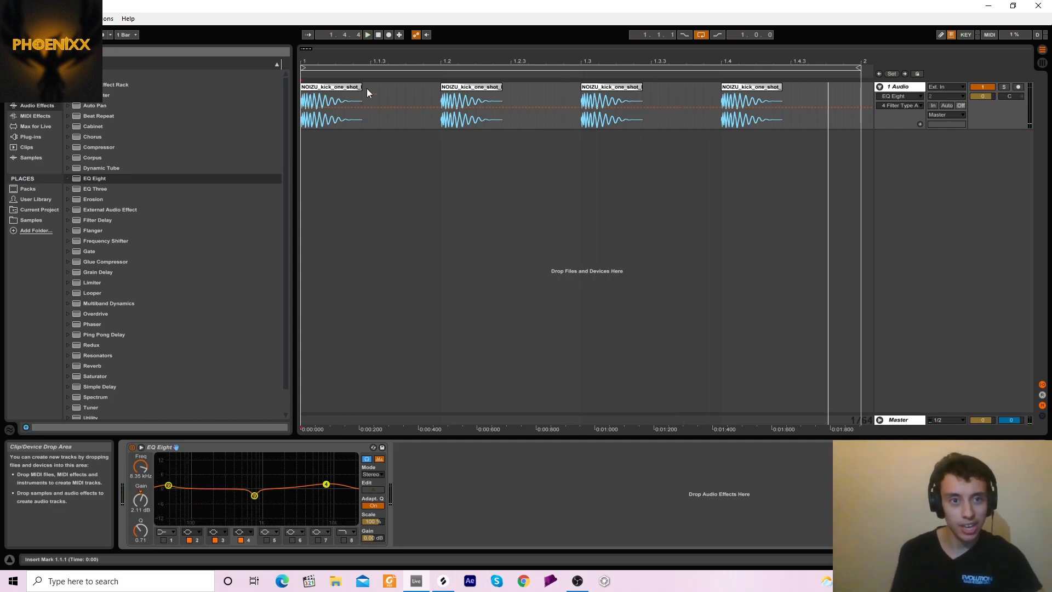
Search the audio effects for "sat" and insert the Saturator preset A Bit Warmer before EQ Eight
{"action": "left_click_drag", "start_coordinate": [333, 59], "coordinate": [334, 44]}
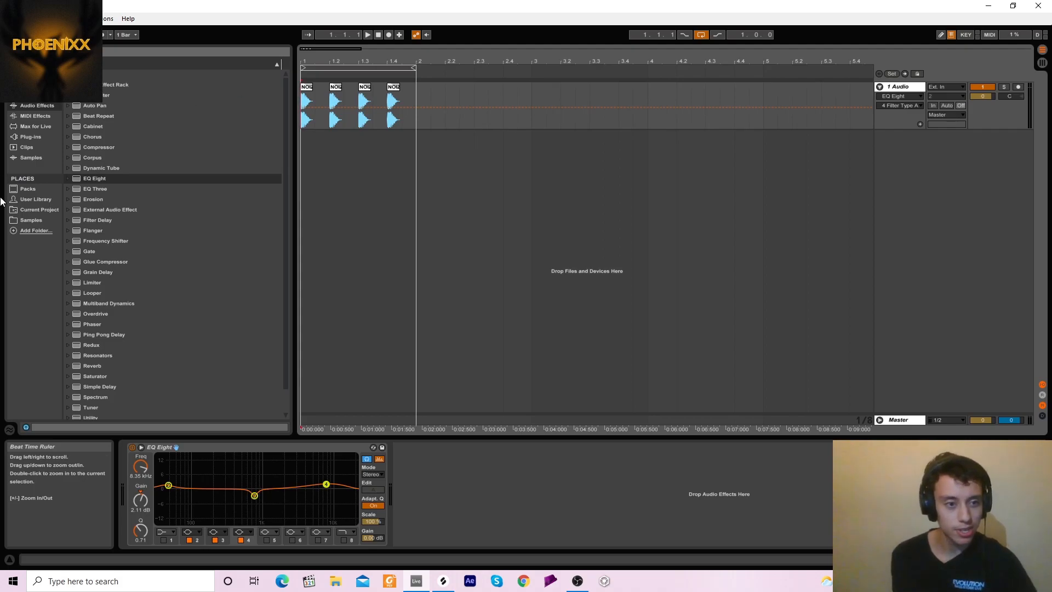
{"action": "left_click", "coordinate": [101, 149]}
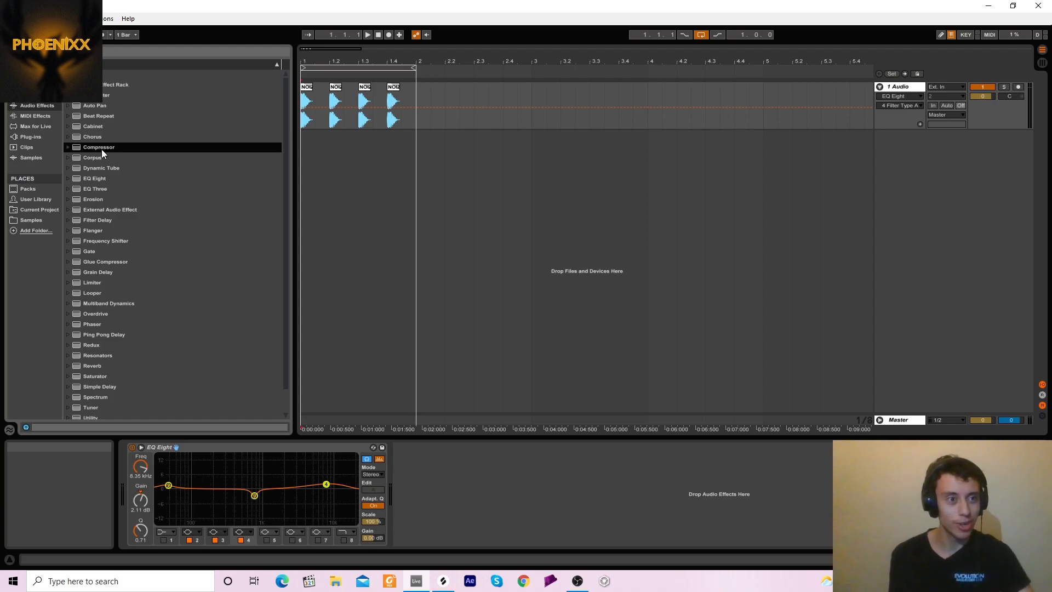
{"action": "key", "text": "ctrl+f"}
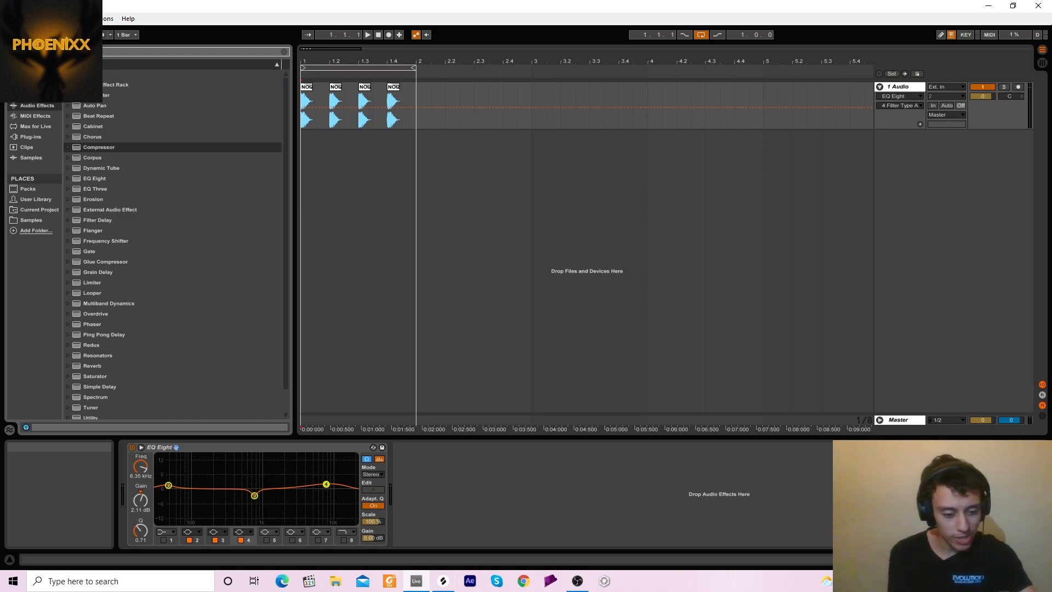
{"action": "type", "text": "sat"}
{"action": "key", "text": "Down"}
{"action": "key", "text": "Right"}
{"action": "left_click_drag", "start_coordinate": [121, 85], "coordinate": [136, 473]}
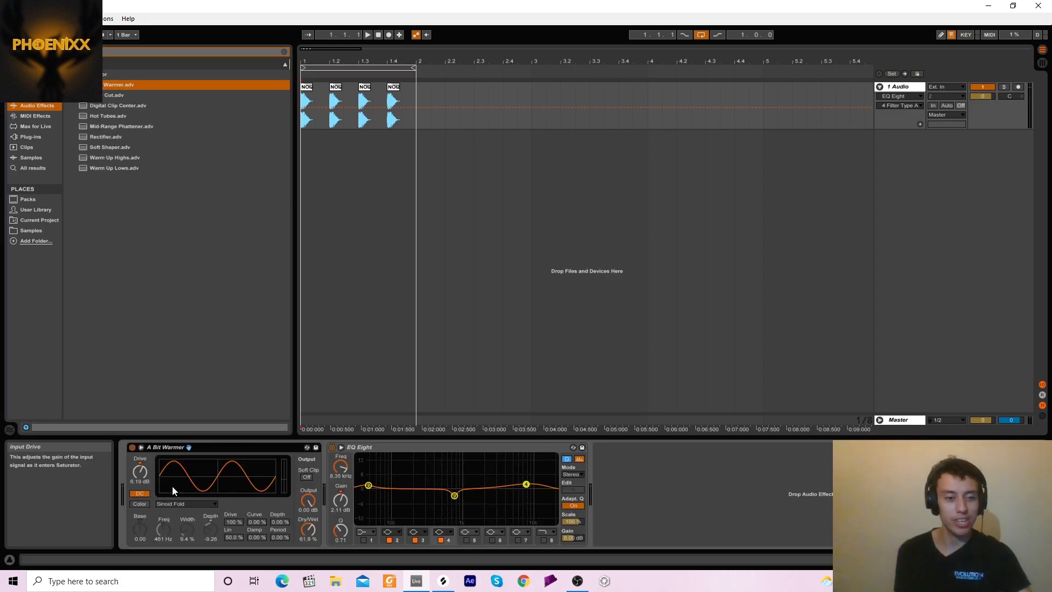
Set the Saturator's Dry/Wet to about 9.5 % and Drive to about 6.9 dB, and play the loop
{"action": "left_click", "coordinate": [306, 533]}
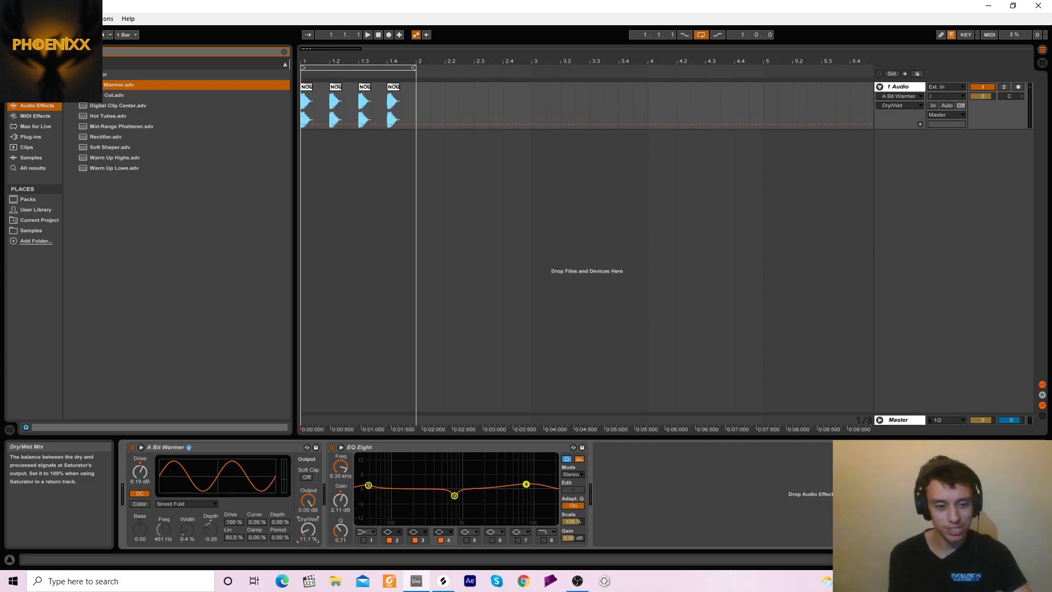
{"action": "left_click", "coordinate": [140, 469]}
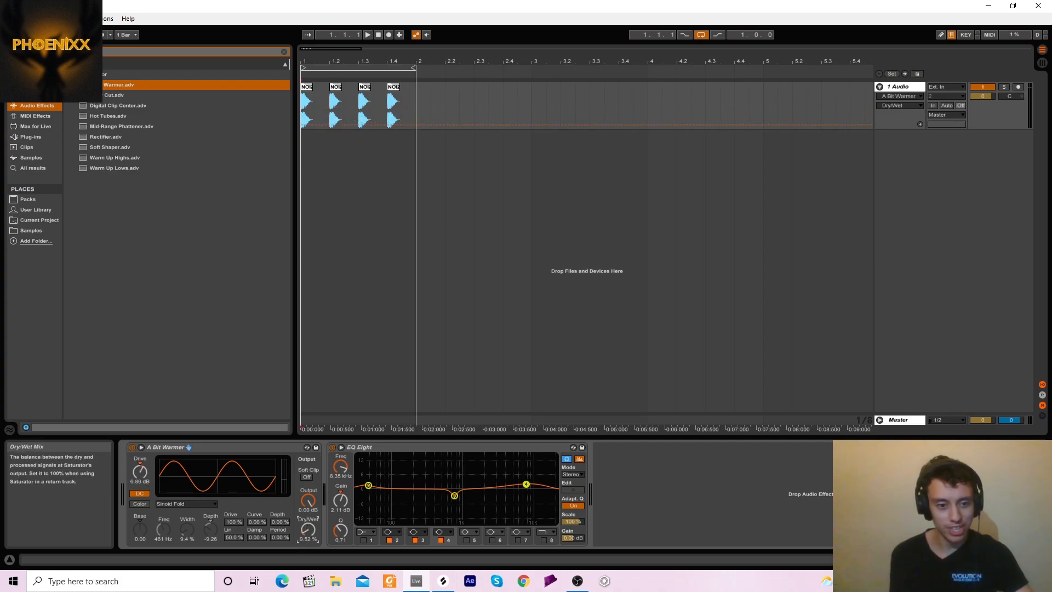
{"action": "left_click", "coordinate": [378, 35]}
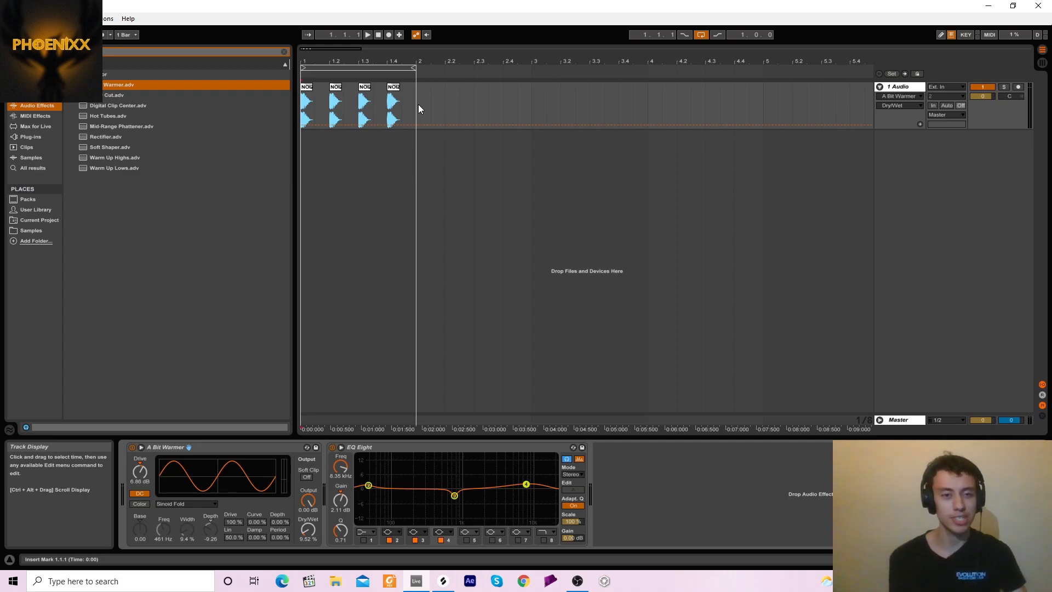
{"action": "key", "text": "space"}
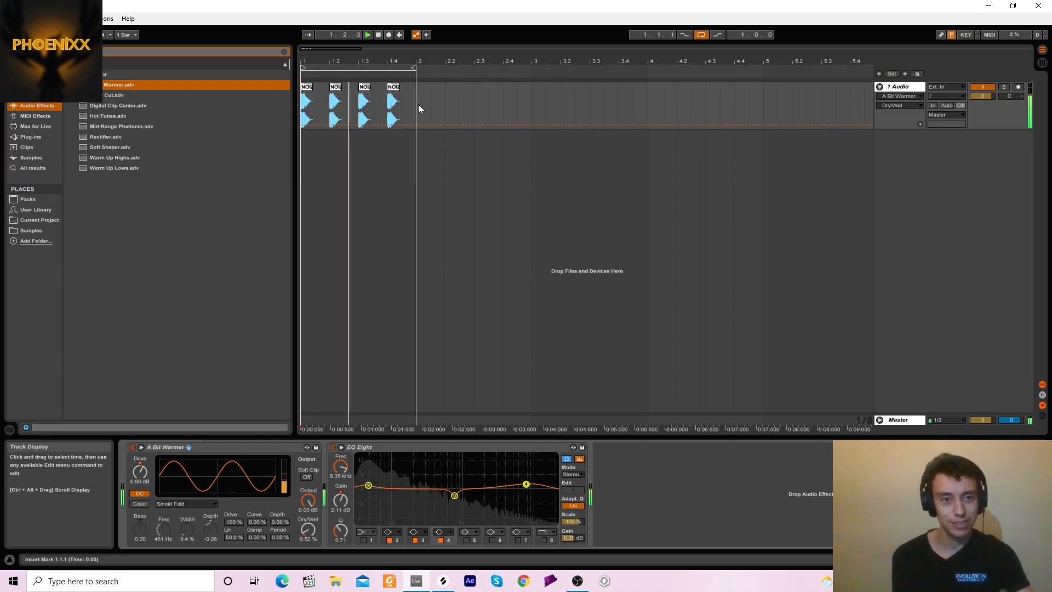
Bypass and re-enable the Saturator for comparison, and set the kick track's volume to -7.2 dB while playing the loop
{"action": "left_click", "coordinate": [133, 445]}
{"action": "left_click", "coordinate": [133, 446]}
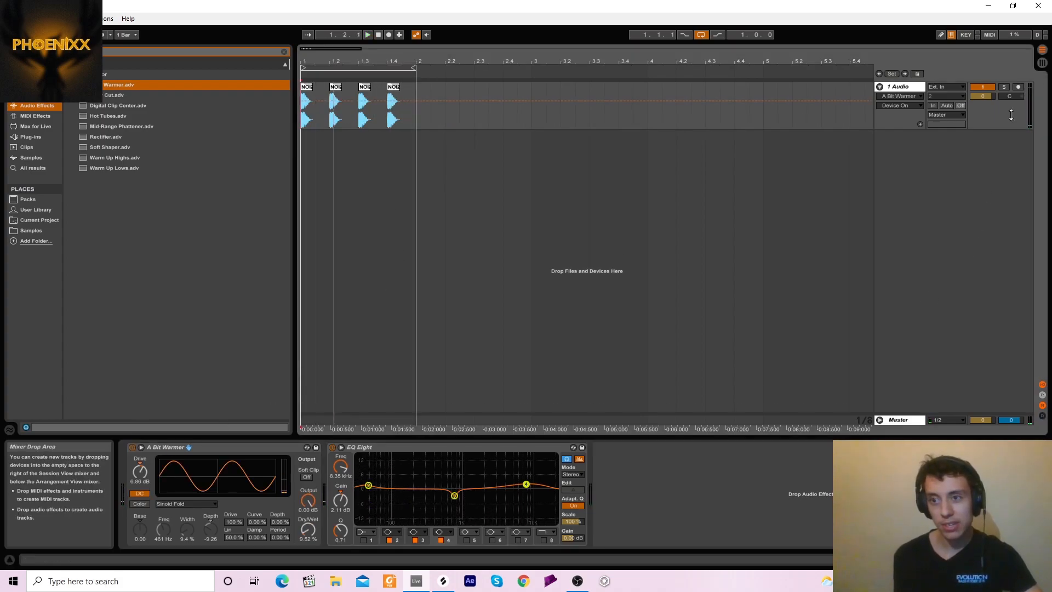
{"action": "left_click", "coordinate": [879, 420]}
{"action": "key", "text": "Tab"}
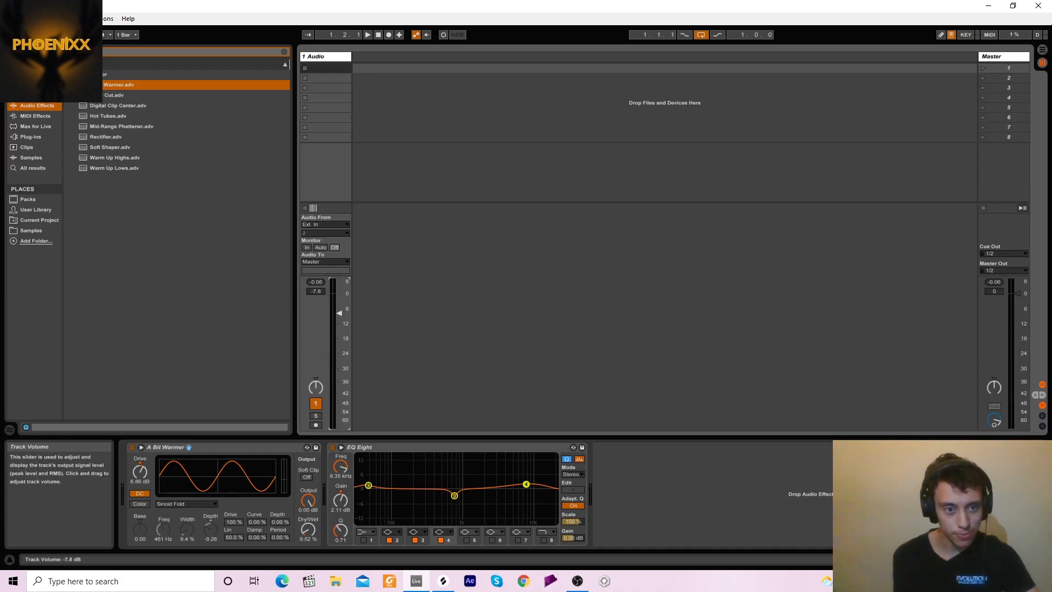
{"action": "key", "text": "space"}
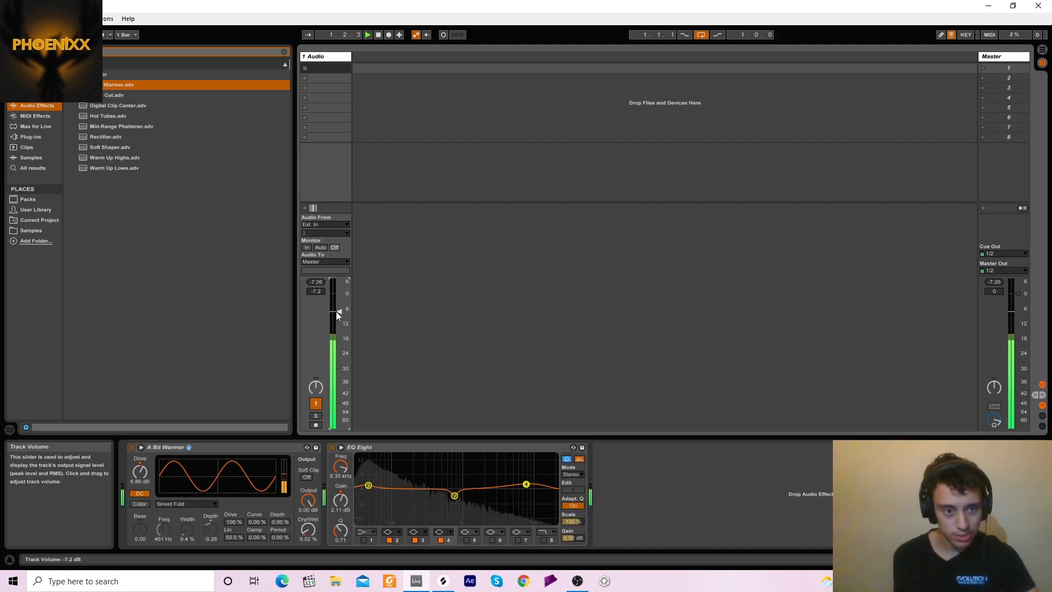
{"action": "key", "text": "space"}
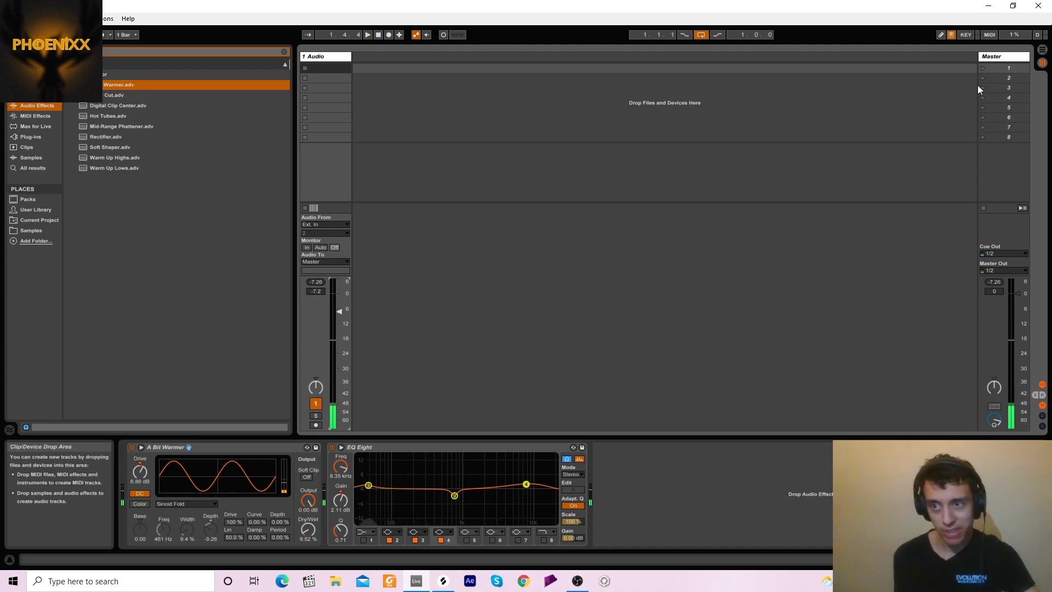
Switch to Splice, search the downloaded sounds for "clap", and audition 03_Clap.wav and HTF_Clap_Just_A_808_Clap_01.wav
{"action": "key", "text": "Tab"}
{"action": "left_click_drag", "start_coordinate": [328, 62], "coordinate": [378, 104]}
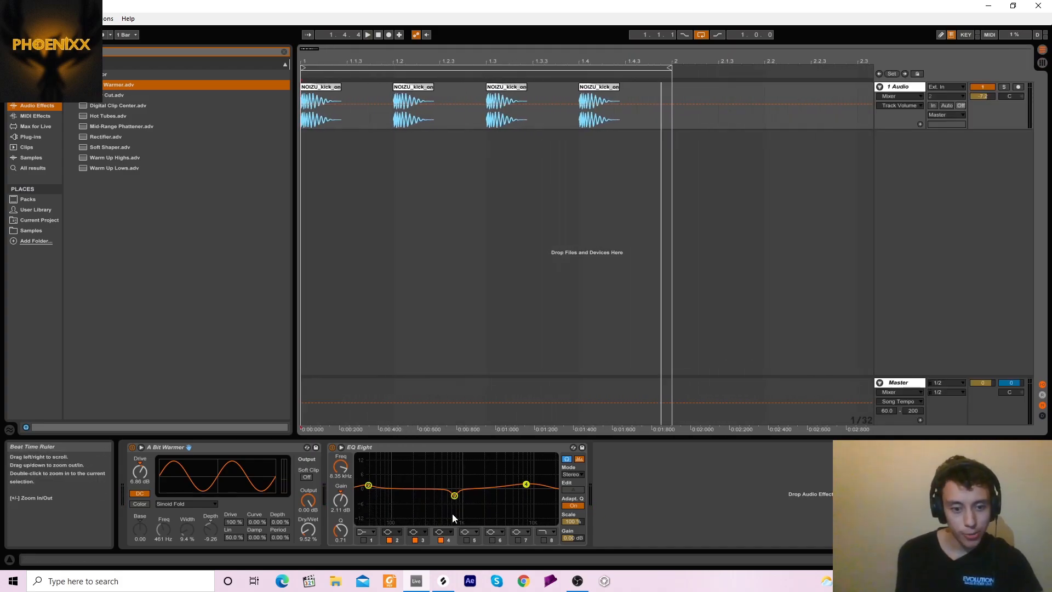
{"action": "left_click", "coordinate": [443, 582]}
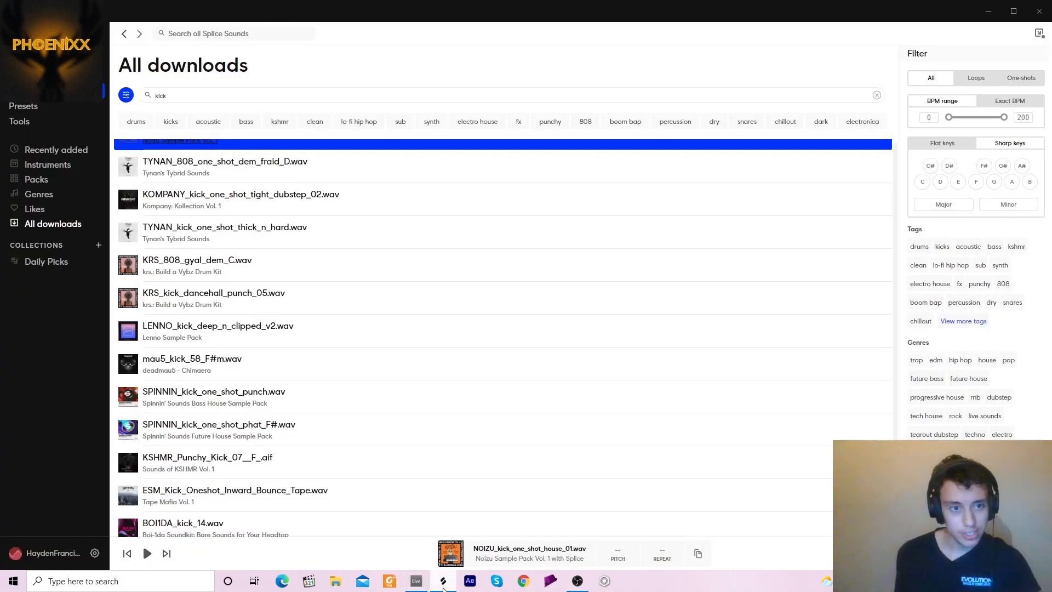
{"action": "left_click", "coordinate": [178, 94]}
{"action": "type", "text": "clap"}
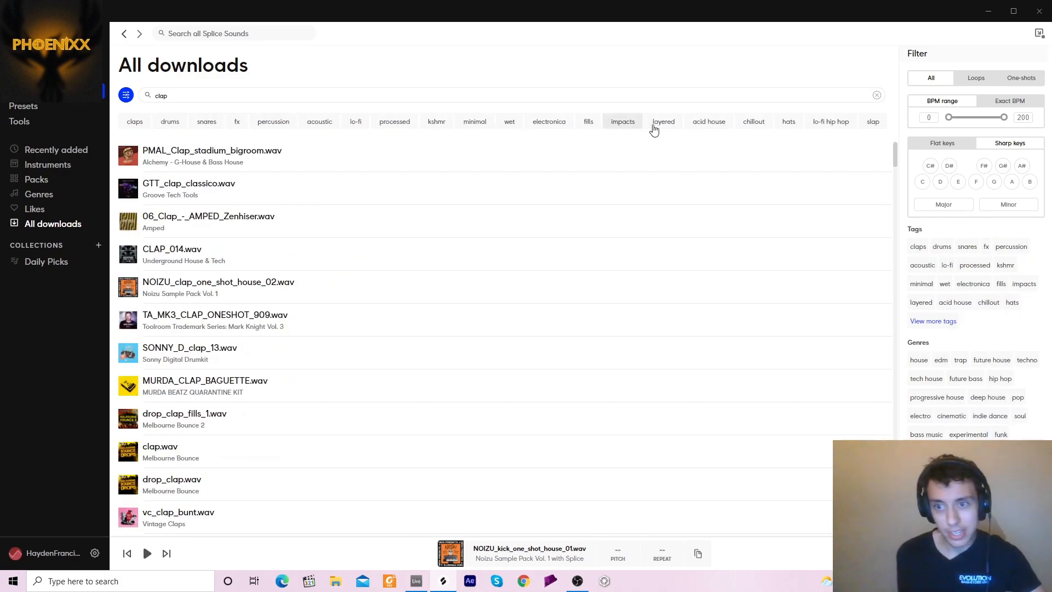
{"action": "left_click_drag", "start_coordinate": [895, 159], "coordinate": [895, 486]}
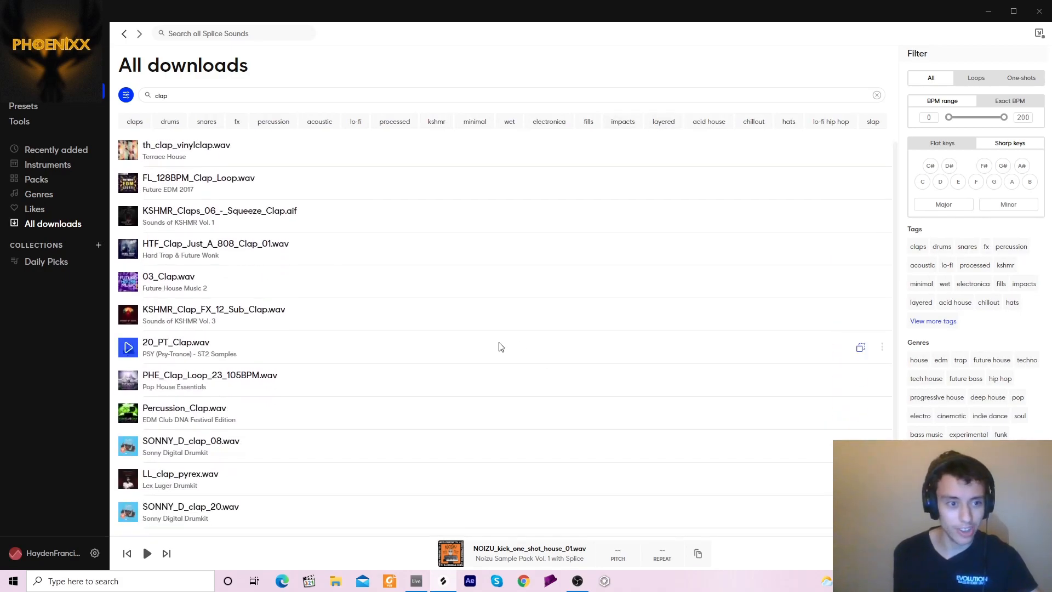
{"action": "left_click", "coordinate": [125, 284]}
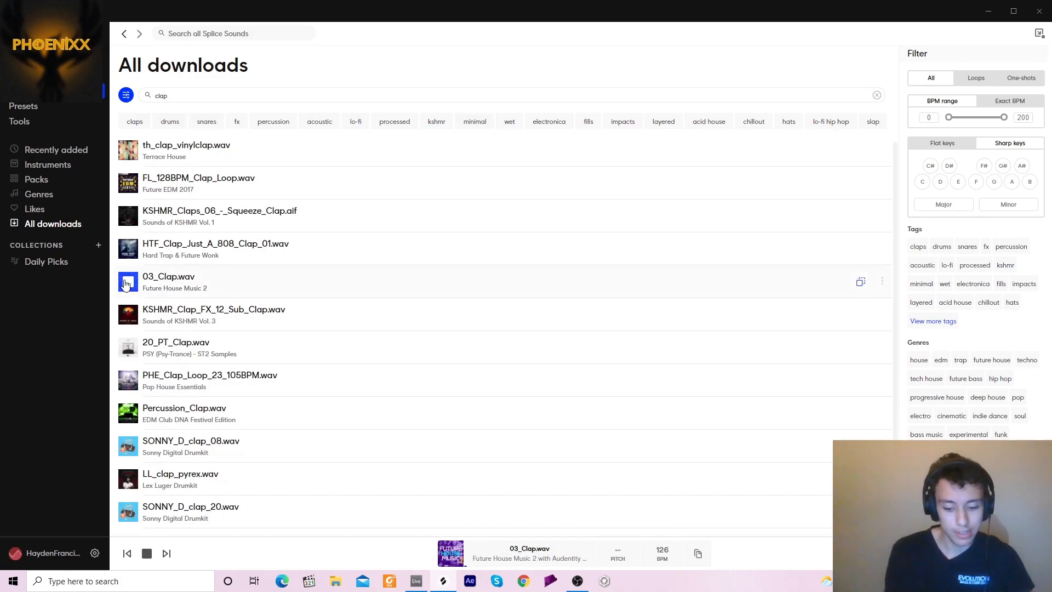
{"action": "key", "text": "Up"}
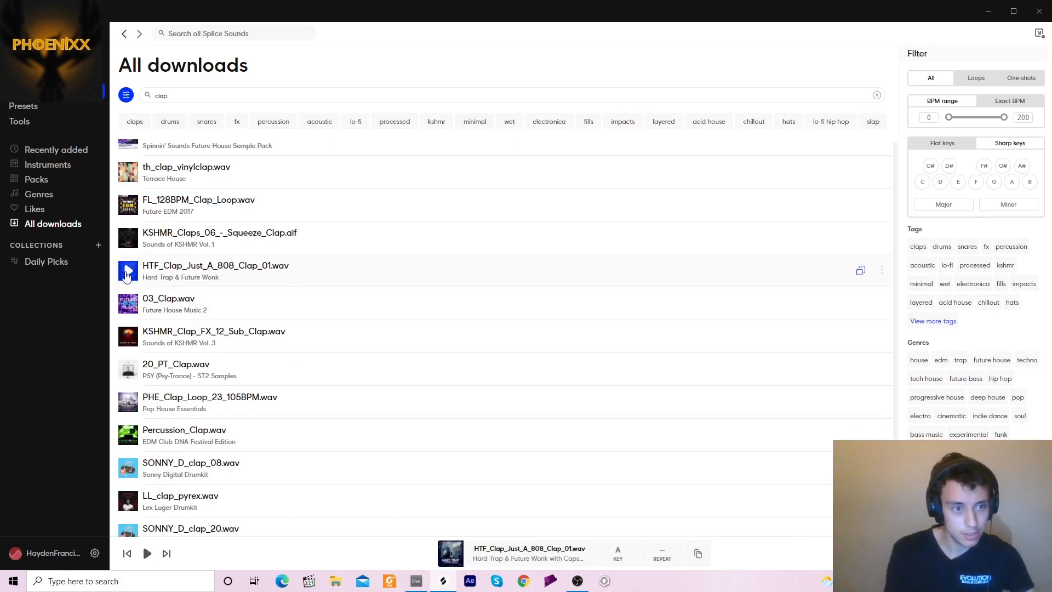
Place HTF_Clap_Just_A_808_Clap_01.wav on a new audio track in Live at beat 1.2 and duplicate it to beat 1.4
{"action": "left_click_drag", "start_coordinate": [126, 274], "coordinate": [390, 303]}
{"action": "left_click_drag", "start_coordinate": [502, 164], "coordinate": [154, 173]}
{"action": "key", "text": "ctrl+d"}
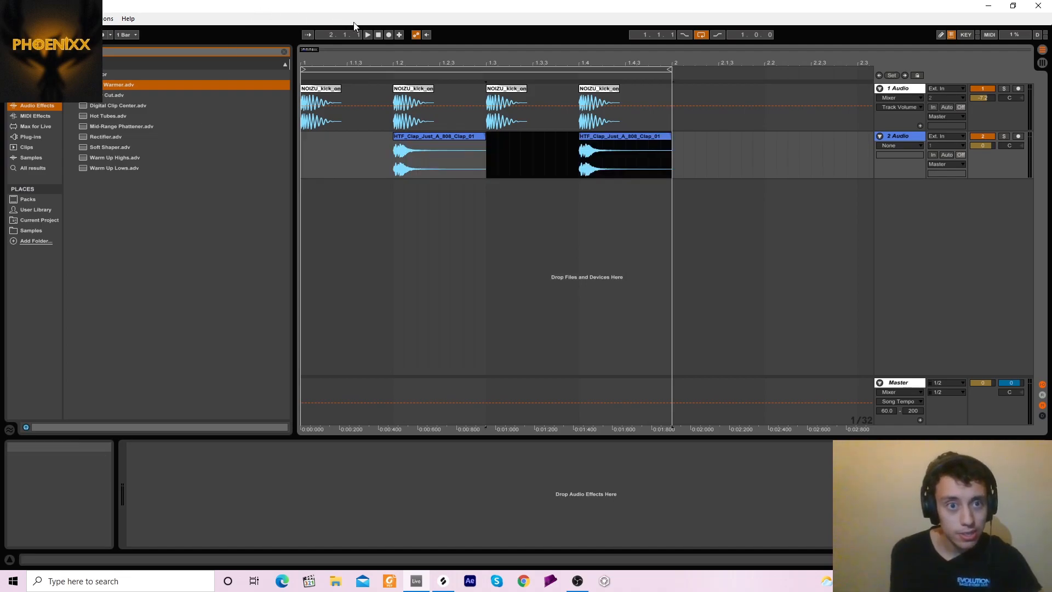
Play the loop from the start and lower the clap track's volume to -10.3 dB
{"action": "left_click", "coordinate": [378, 34]}
{"action": "key", "text": "space"}
{"action": "left_click_drag", "start_coordinate": [385, 59], "coordinate": [407, 61]}
{"action": "key", "text": "space"}
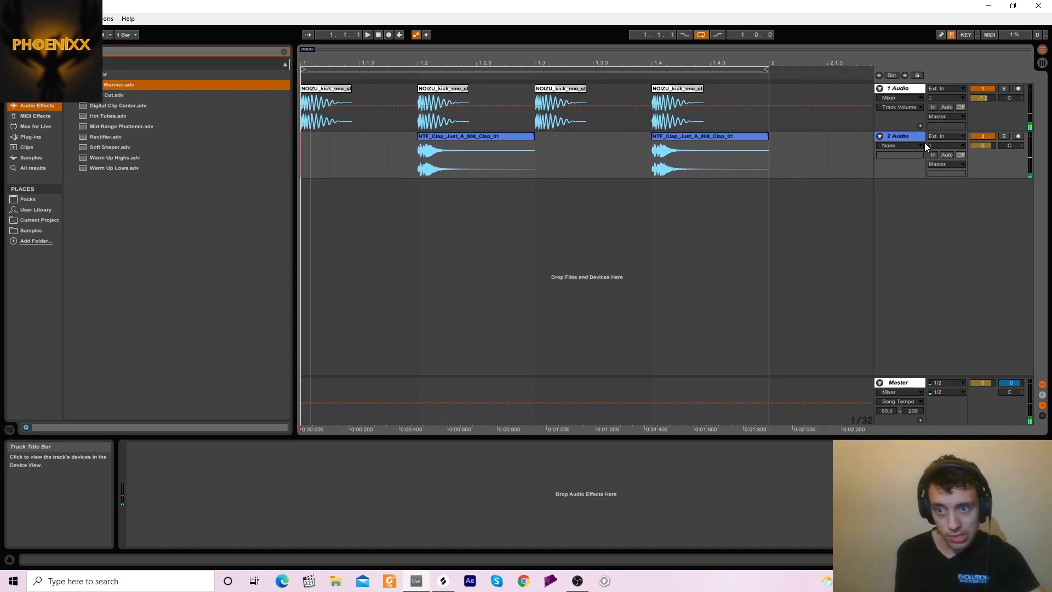
{"action": "left_click_drag", "start_coordinate": [983, 145], "coordinate": [983, 149]}
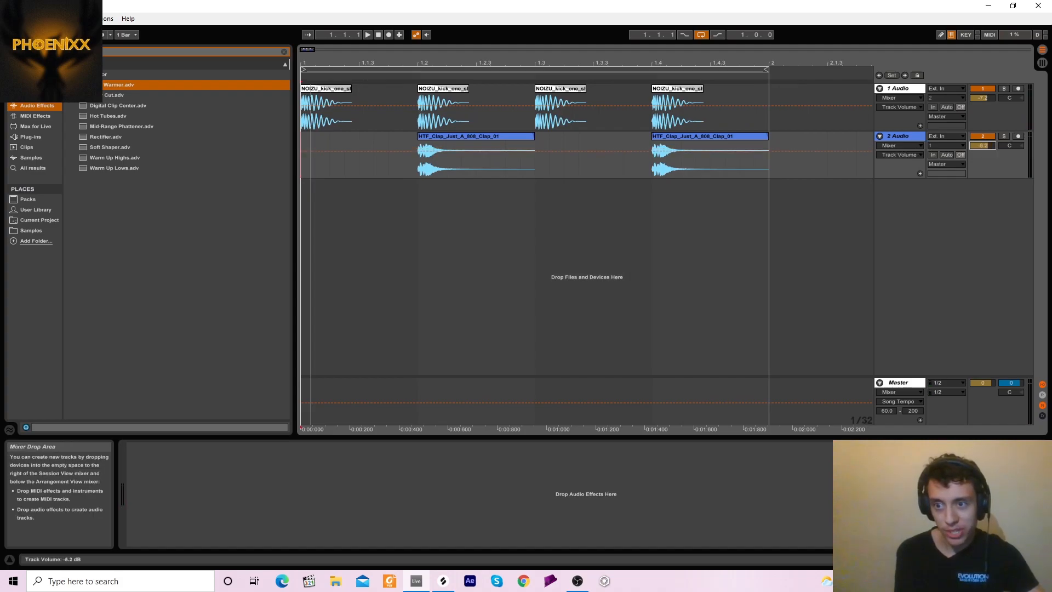
{"action": "key", "text": "Tab"}
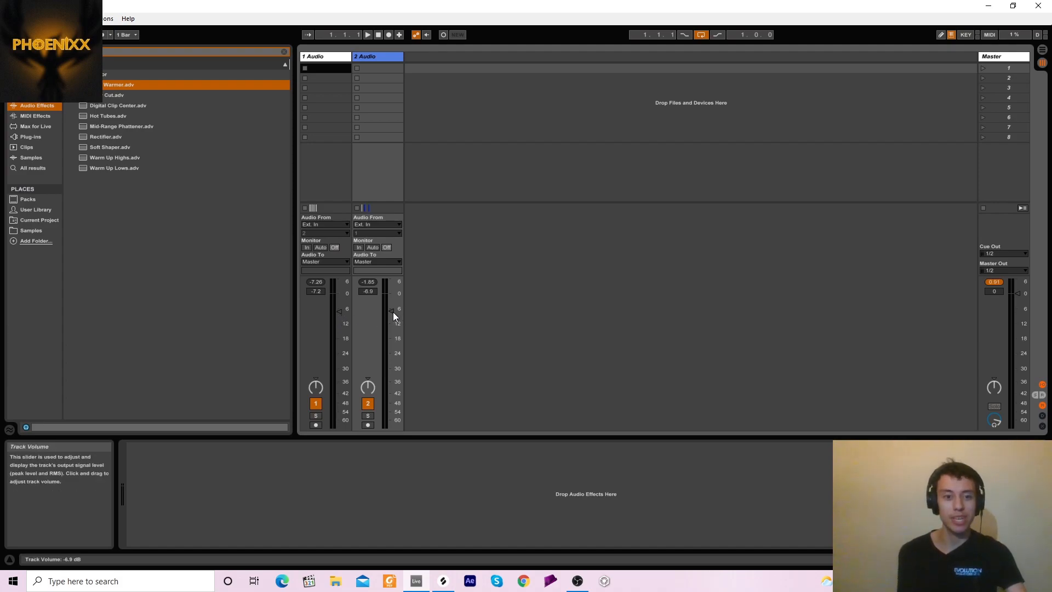
{"action": "left_click_drag", "start_coordinate": [392, 312], "coordinate": [393, 313]}
{"action": "key", "text": "space"}
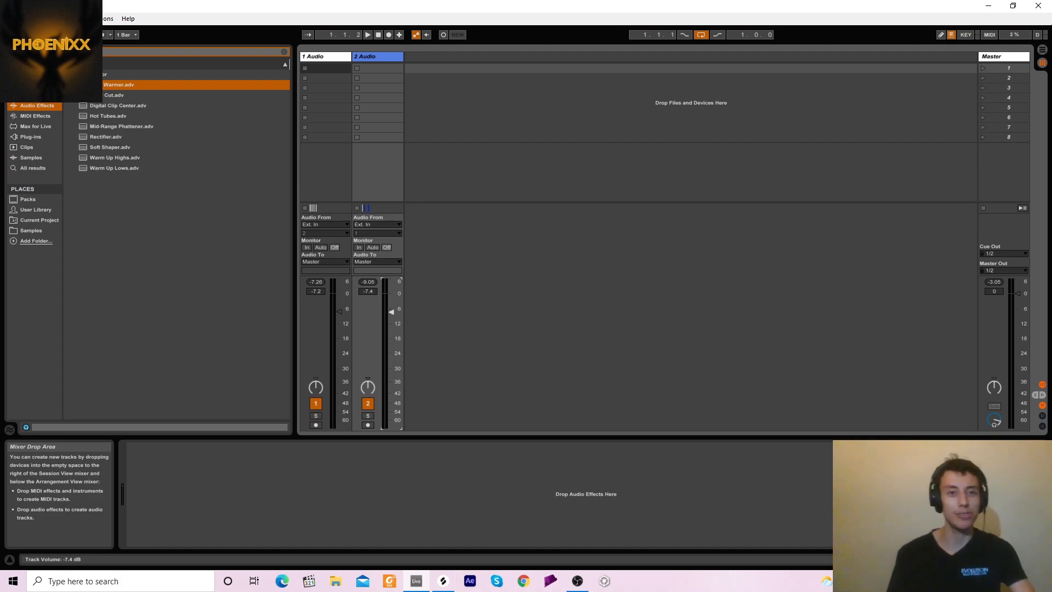
{"action": "key", "text": "space"}
{"action": "left_click_drag", "start_coordinate": [392, 312], "coordinate": [391, 319]}
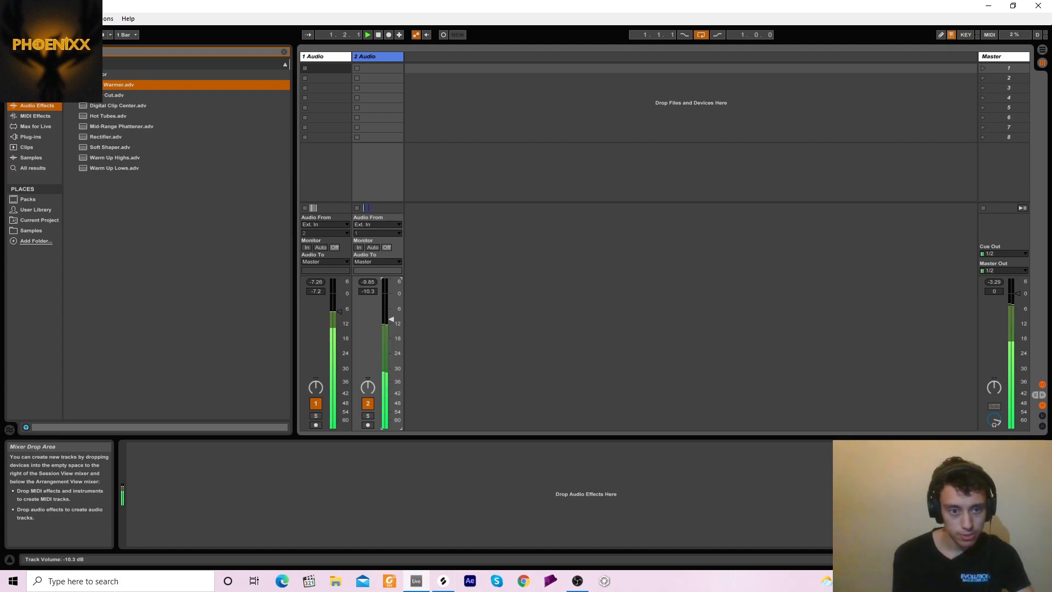
Add EQ Eight to the clap track, make band 1 a steep low cut at 160 Hz, and play the loop
{"action": "key", "text": "ctrl+f"}
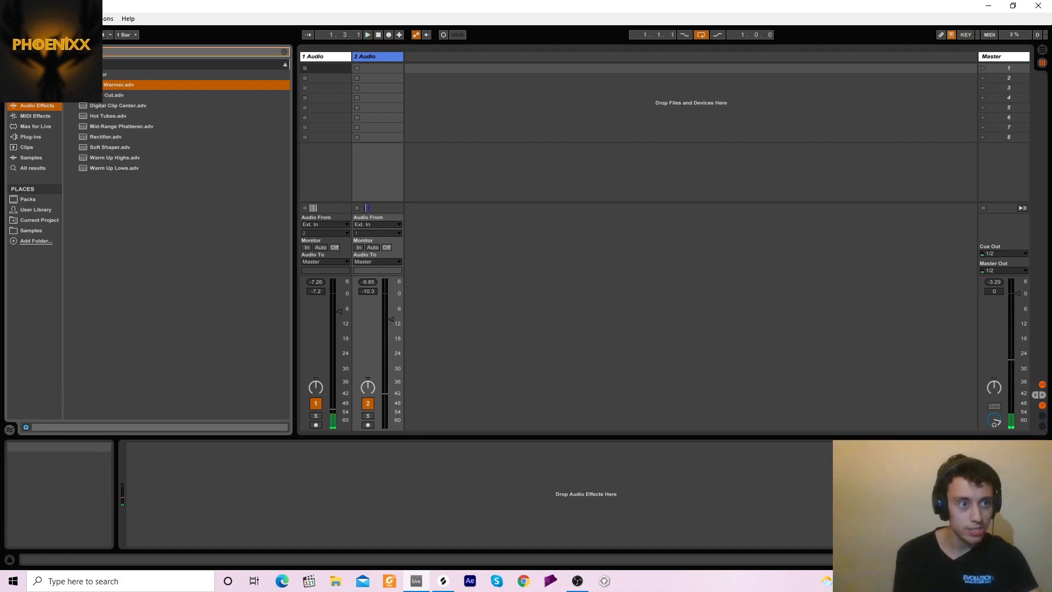
{"action": "key", "text": "Escape"}
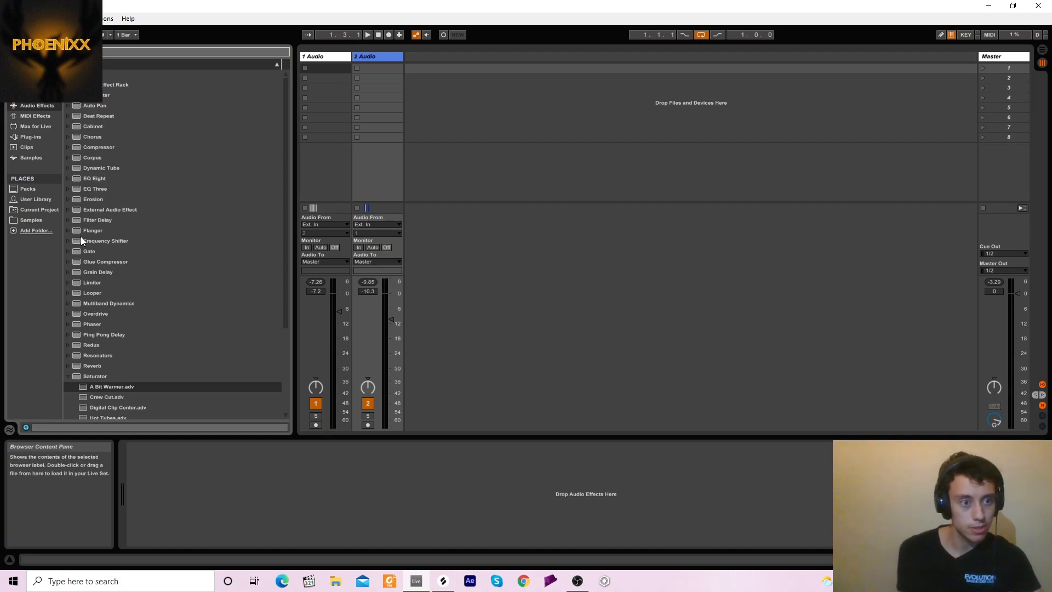
{"action": "left_click_drag", "start_coordinate": [85, 176], "coordinate": [363, 127]}
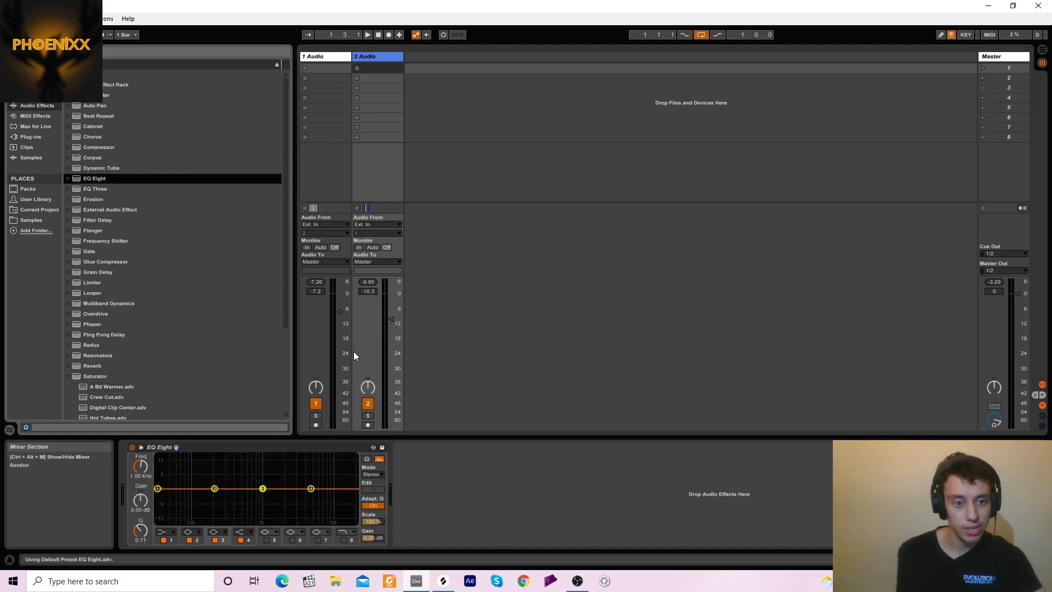
{"action": "left_click", "coordinate": [163, 532]}
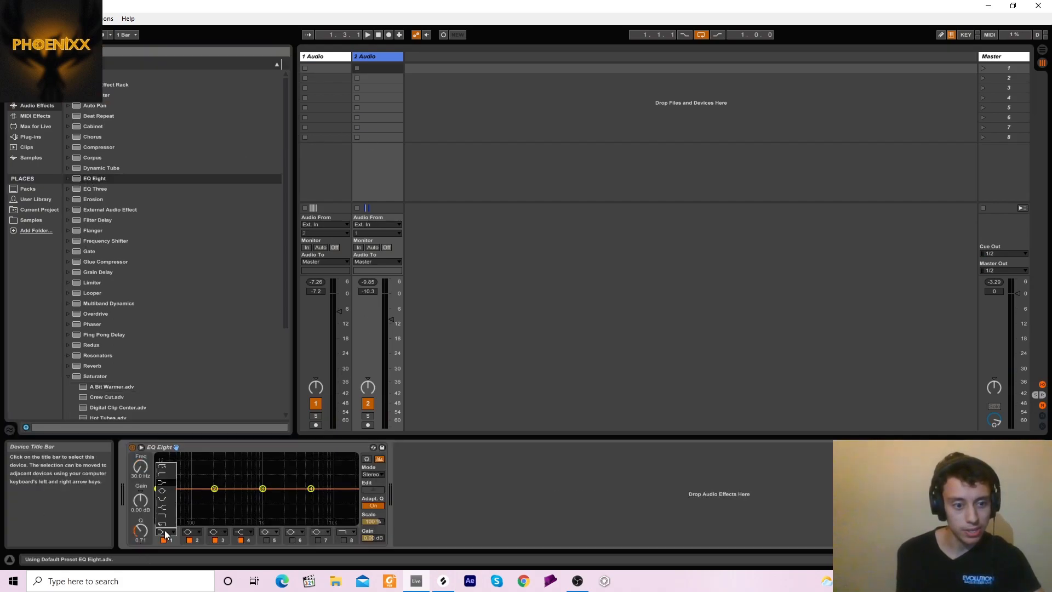
{"action": "left_click", "coordinate": [160, 465]}
{"action": "left_click", "coordinate": [144, 472]}
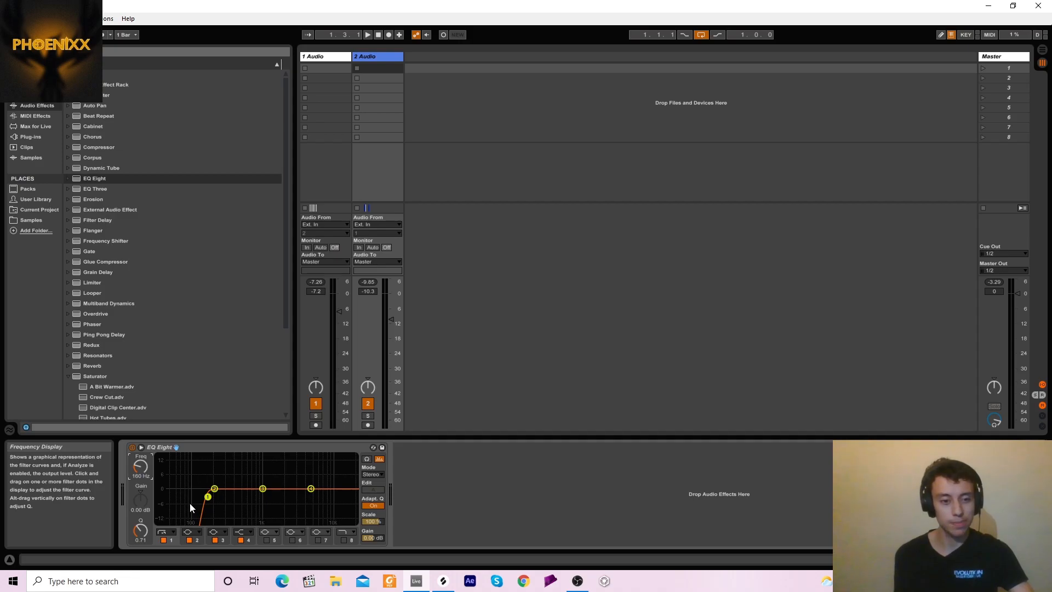
{"action": "key", "text": "space"}
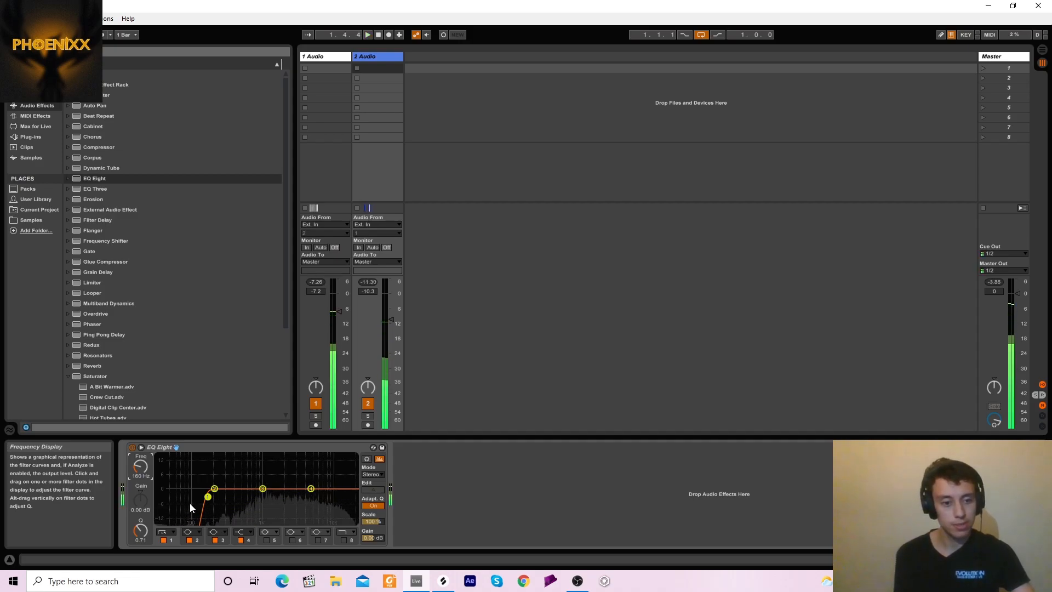
Boost EQ Eight band 2 on the clap by about 1.4 dB at 7.08 kHz, play the loop, and fold the device
{"action": "left_click_drag", "start_coordinate": [215, 489], "coordinate": [304, 486]}
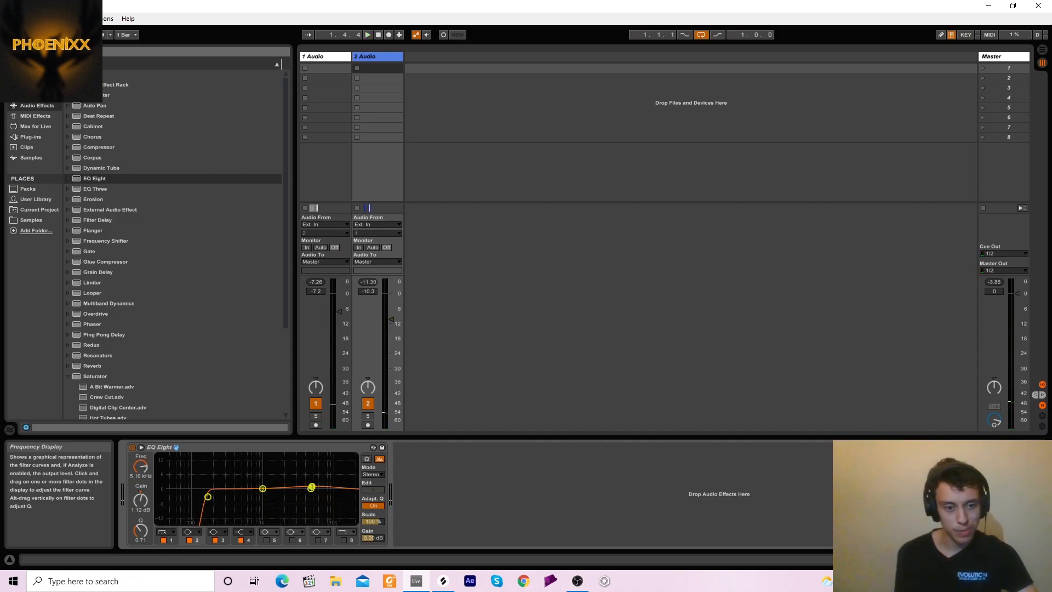
{"action": "key", "text": "space"}
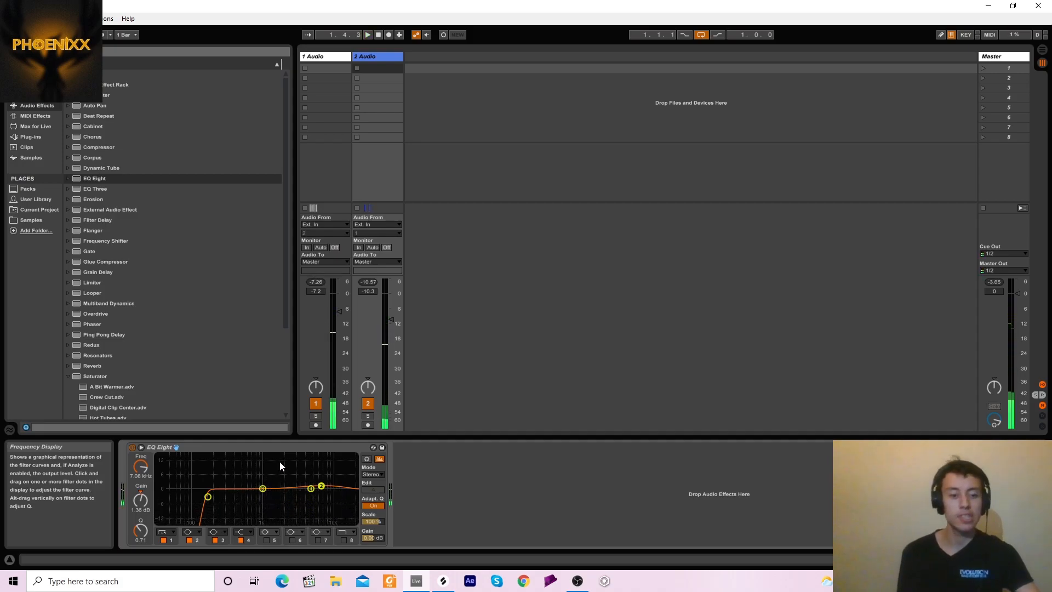
{"action": "double_click", "coordinate": [271, 449]}
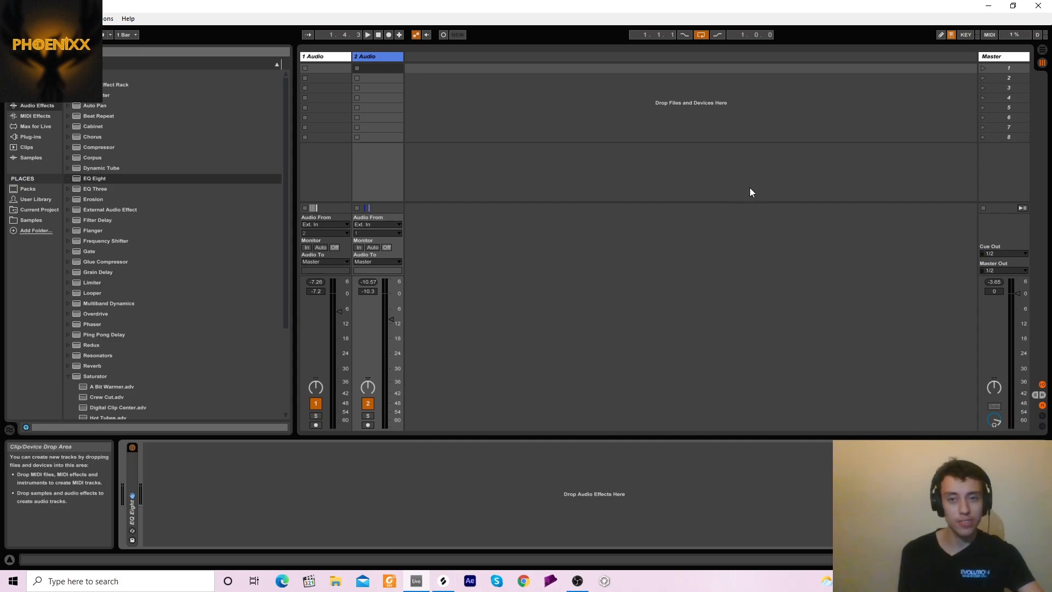
Colour the clap track and both of its clips white in the arrangement, and play the loop from the start
{"action": "left_click", "coordinate": [1044, 50]}
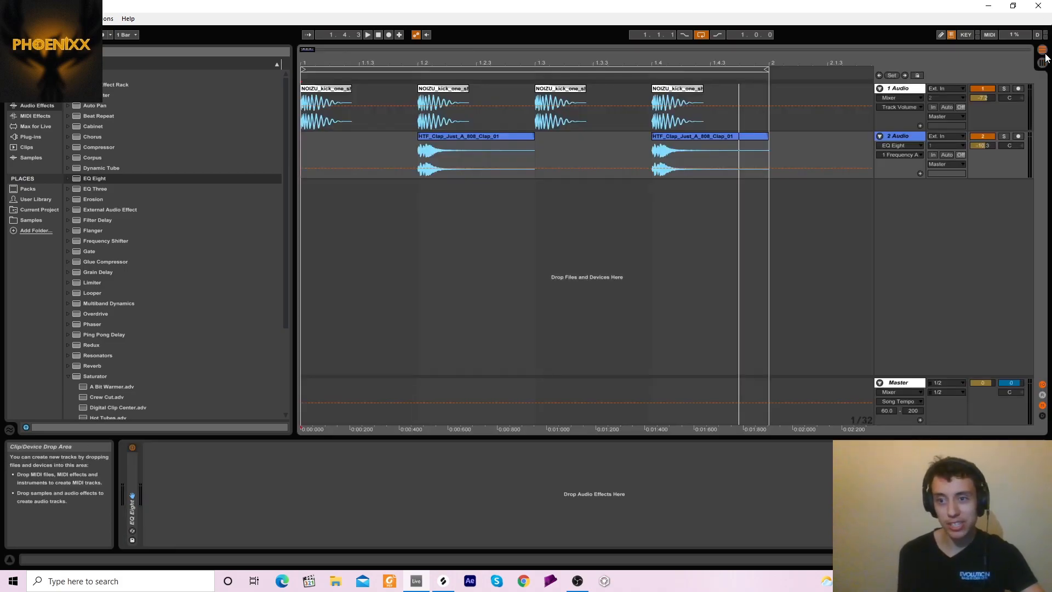
{"action": "right_click", "coordinate": [906, 135]}
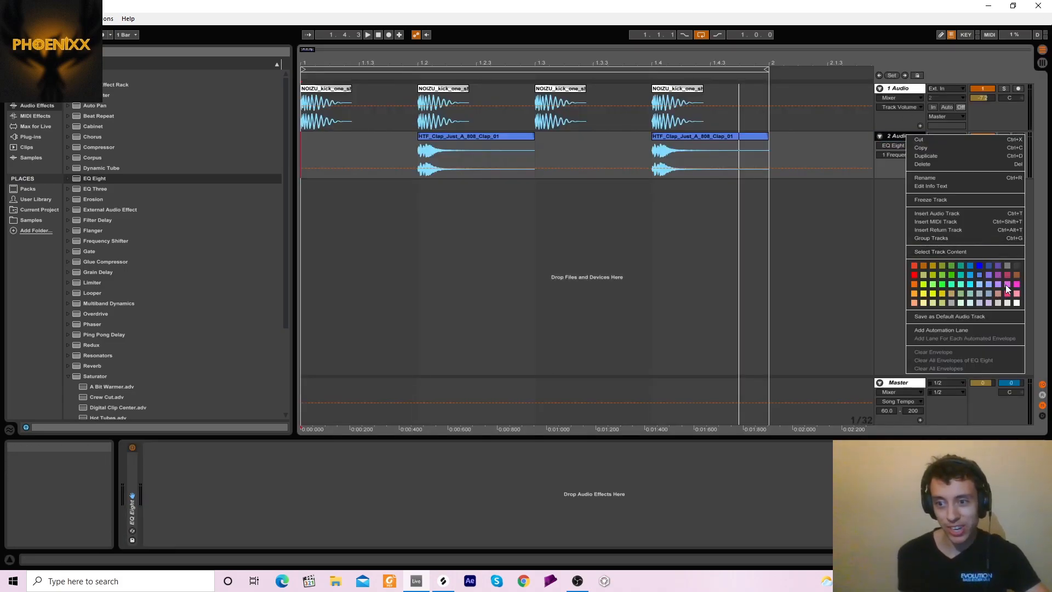
{"action": "left_click", "coordinate": [1017, 303]}
{"action": "left_click", "coordinate": [799, 154]}
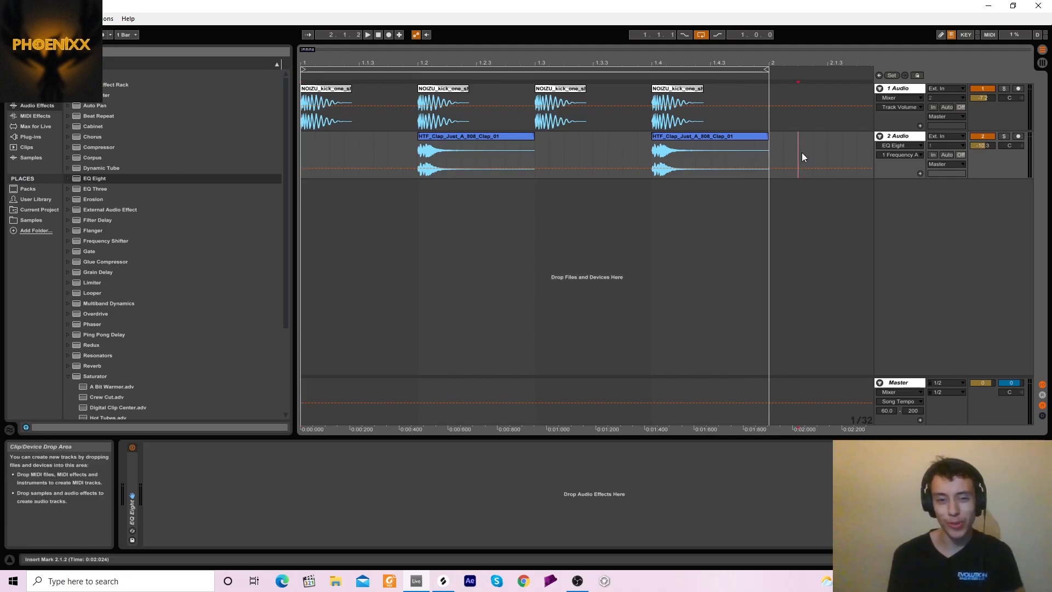
{"action": "left_click_drag", "start_coordinate": [799, 153], "coordinate": [397, 179]}
{"action": "right_click", "coordinate": [462, 134]}
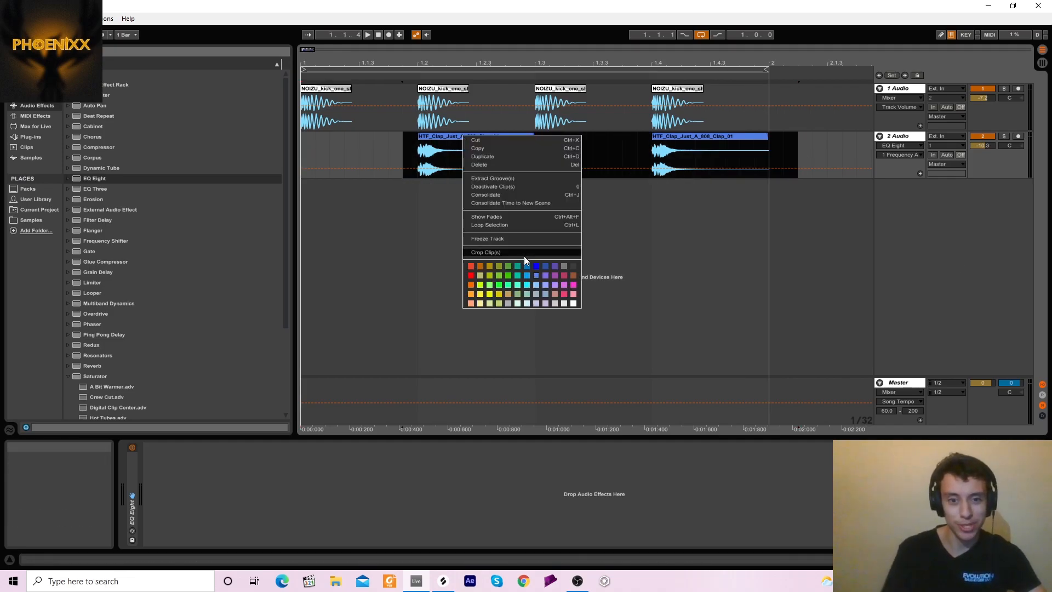
{"action": "left_click", "coordinate": [574, 307]}
{"action": "left_click", "coordinate": [378, 34]}
{"action": "key", "text": "space"}
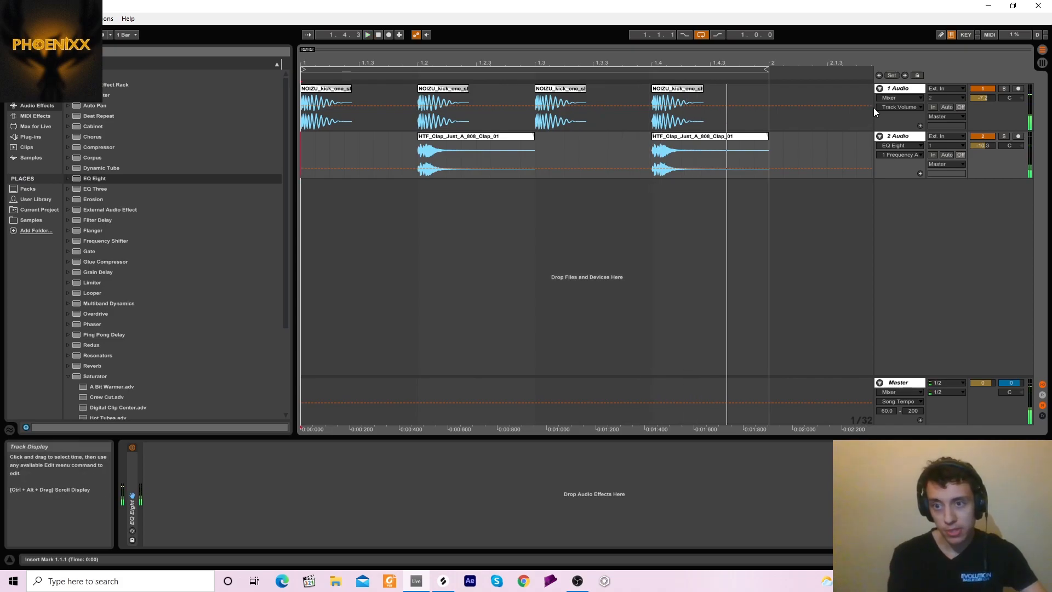
Group the kick and clap tracks together and return playback to the start of the arrangement
{"action": "right_click", "coordinate": [896, 90]}
{"action": "left_click", "coordinate": [912, 193]}
{"action": "left_click_drag", "start_coordinate": [899, 179], "coordinate": [901, 171]}
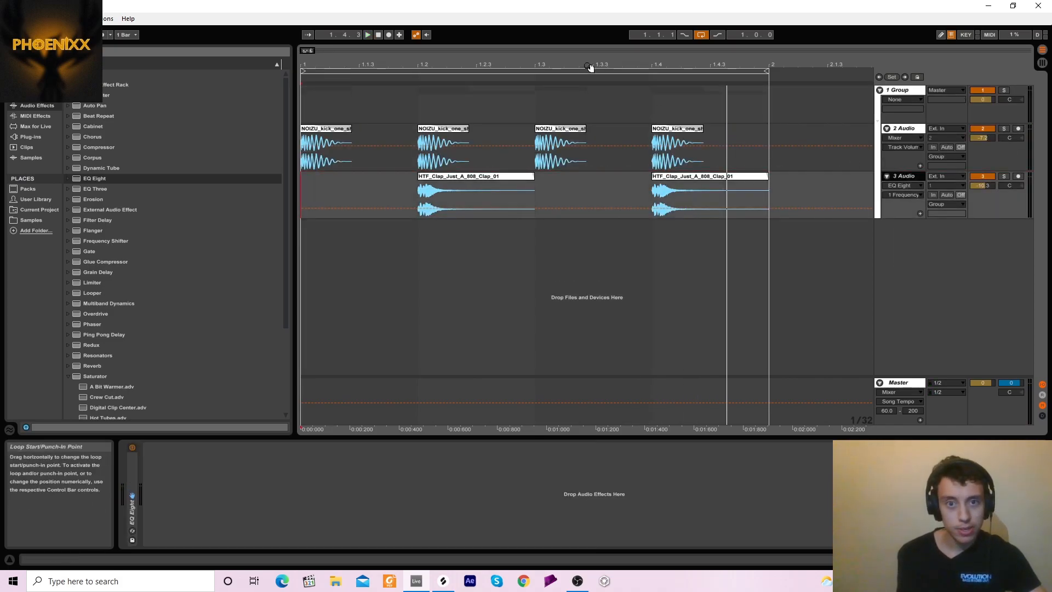
{"action": "left_click_drag", "start_coordinate": [589, 62], "coordinate": [371, 39]}
{"action": "left_click", "coordinate": [378, 35]}
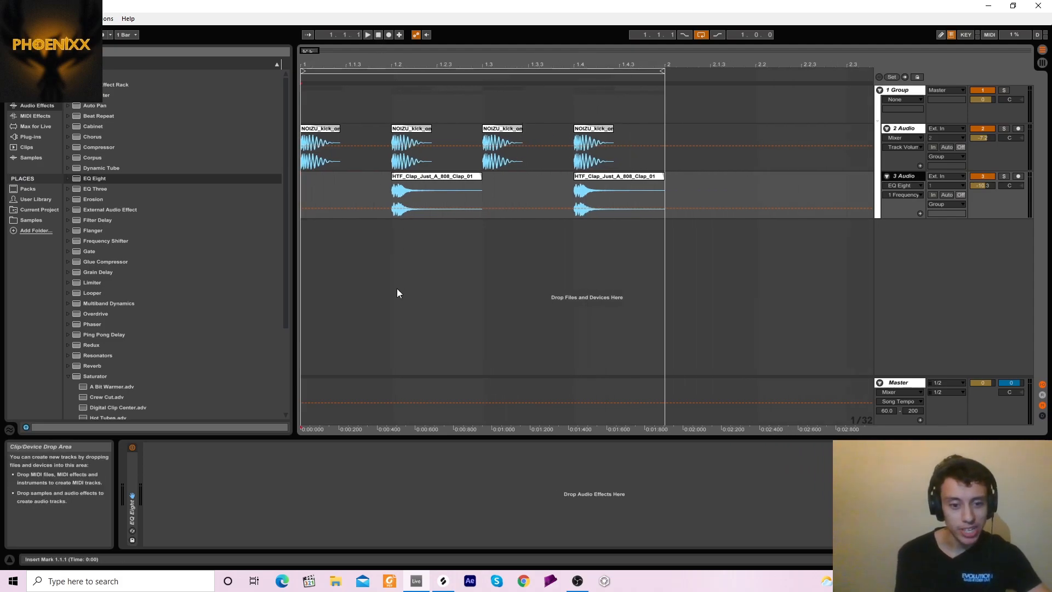
Switch to Splice and audition the downloaded hat samples down the list as far as RA_KIT_06_HI-HAT_3.wav
{"action": "left_click", "coordinate": [444, 582]}
{"action": "left_click", "coordinate": [128, 179]}
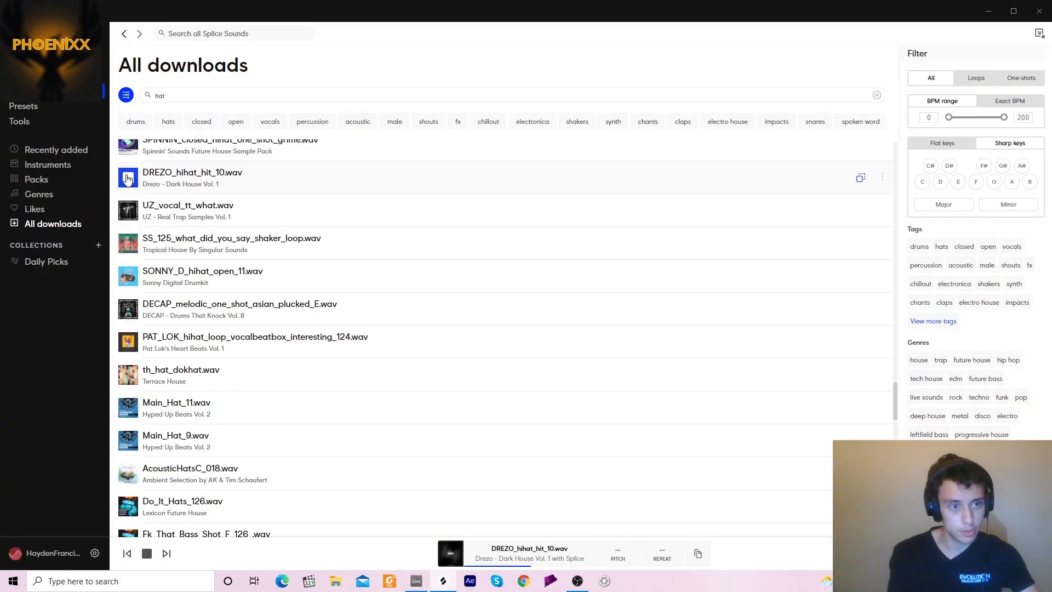
{"action": "key", "text": "Up"}
{"action": "key", "text": "Up"}
{"action": "key", "text": "Up"}
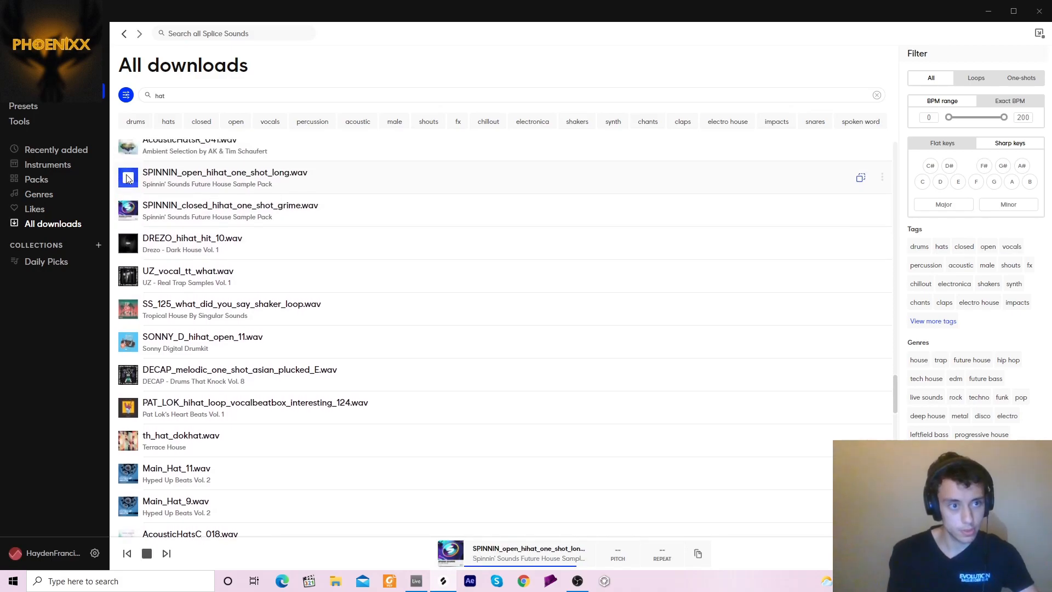
{"action": "key", "text": "Down"}
{"action": "key", "text": "Down"}
{"action": "key", "text": "Down"}
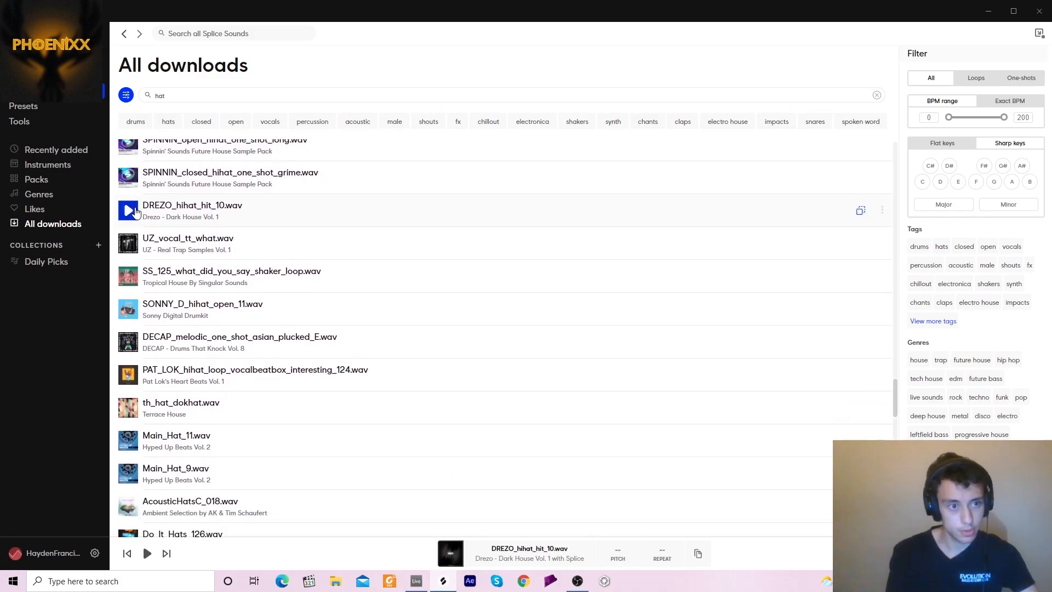
{"action": "left_click_drag", "start_coordinate": [170, 207], "coordinate": [185, 231]}
{"action": "key", "text": "Down"}
{"action": "key", "text": "Down"}
{"action": "key", "text": "Down"}
{"action": "key", "text": "Down"}
{"action": "key", "text": "Down"}
{"action": "key", "text": "Down"}
{"action": "key", "text": "Down"}
{"action": "key", "text": "Down"}
{"action": "key", "text": "Down"}
{"action": "key", "text": "Down"}
{"action": "key", "text": "Down"}
{"action": "key", "text": "Down"}
{"action": "key", "text": "Down"}
{"action": "key", "text": "Down"}
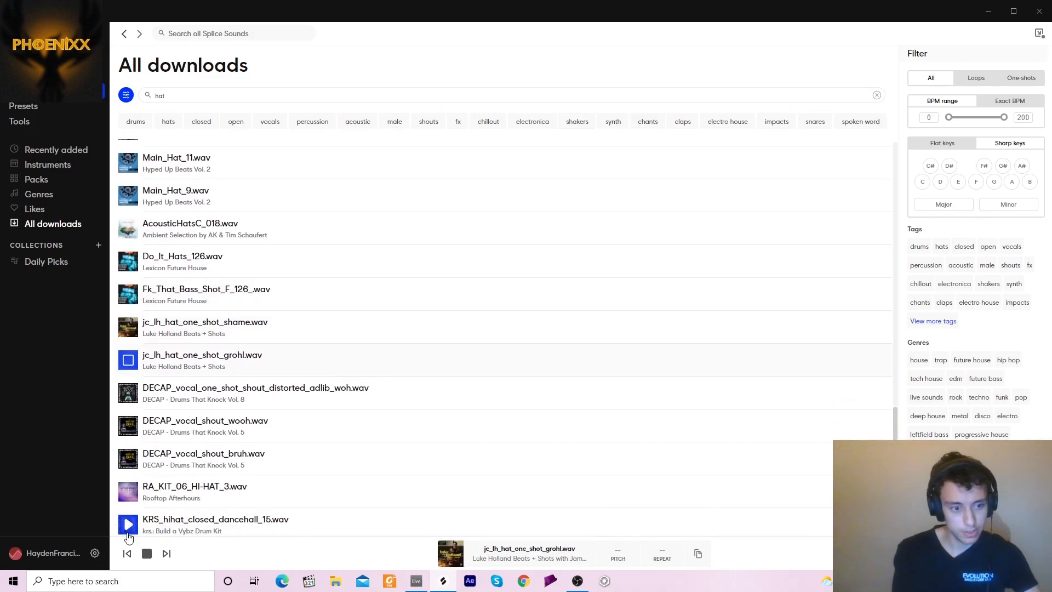
{"action": "key", "text": "Down"}
{"action": "key", "text": "Down"}
{"action": "key", "text": "Down"}
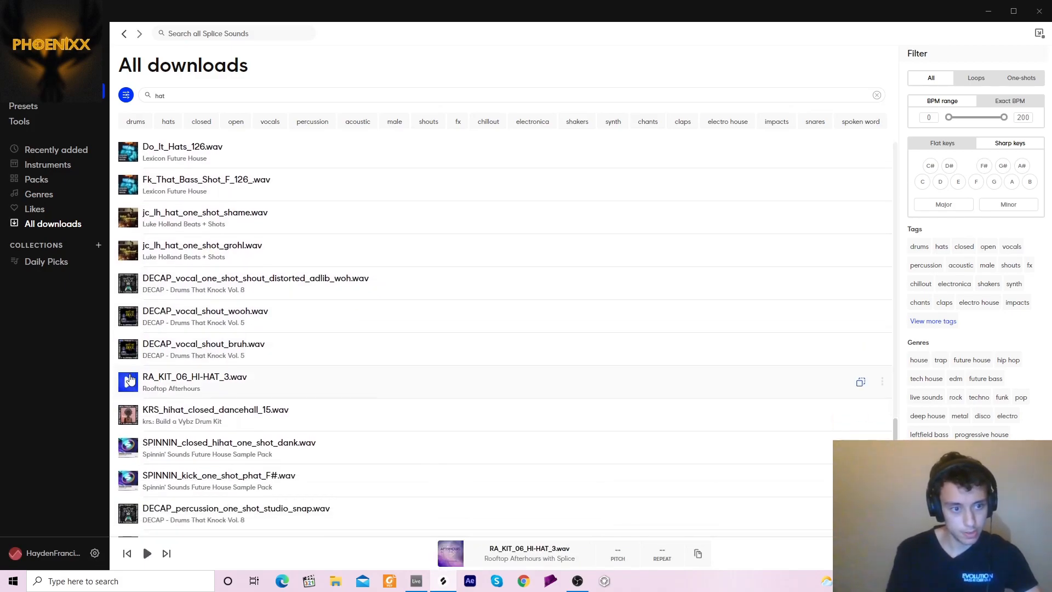
Place RA_KIT_06_HI-HAT_3.wav on a new audio track in Ableton Live at 1.1.3 and remove its tail beyond beat 1.2
{"action": "left_click_drag", "start_coordinate": [166, 378], "coordinate": [346, 291]}
{"action": "left_click_drag", "start_coordinate": [413, 262], "coordinate": [153, 259]}
{"action": "key", "text": "Delete"}
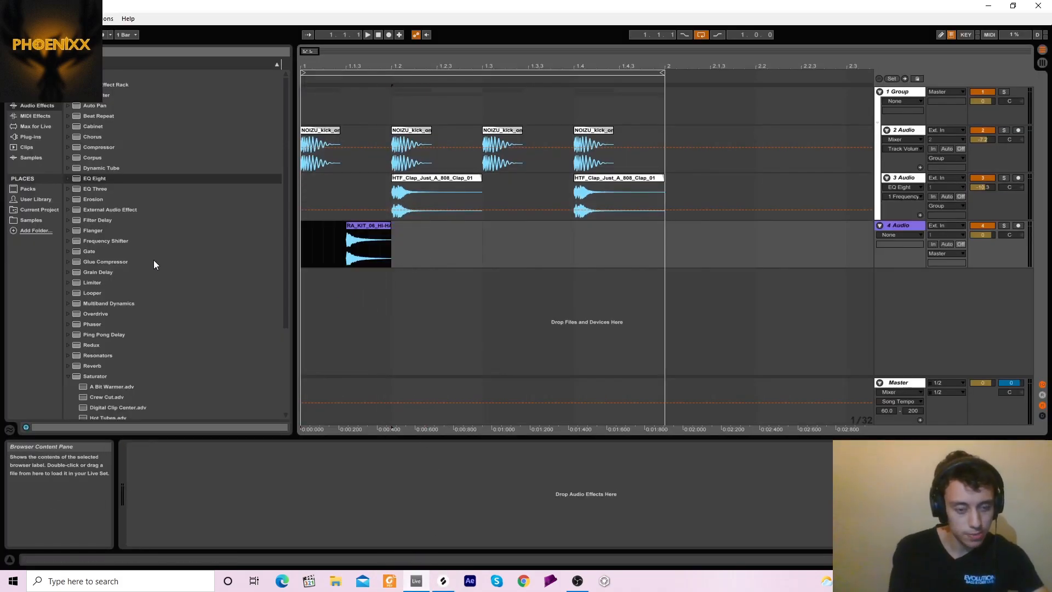
Duplicate the one-beat offbeat hi-hat section three times to fill bar 1, and play the loop from the start
{"action": "key", "text": "ctrl+d"}
{"action": "key", "text": "ctrl+d"}
{"action": "key", "text": "ctrl+d"}
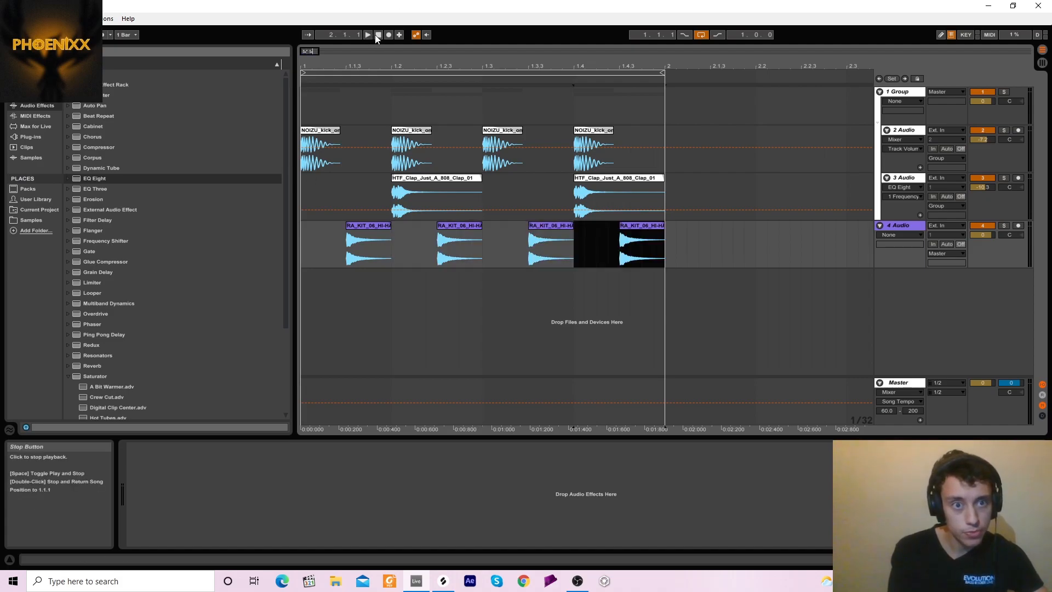
{"action": "key", "text": "space"}
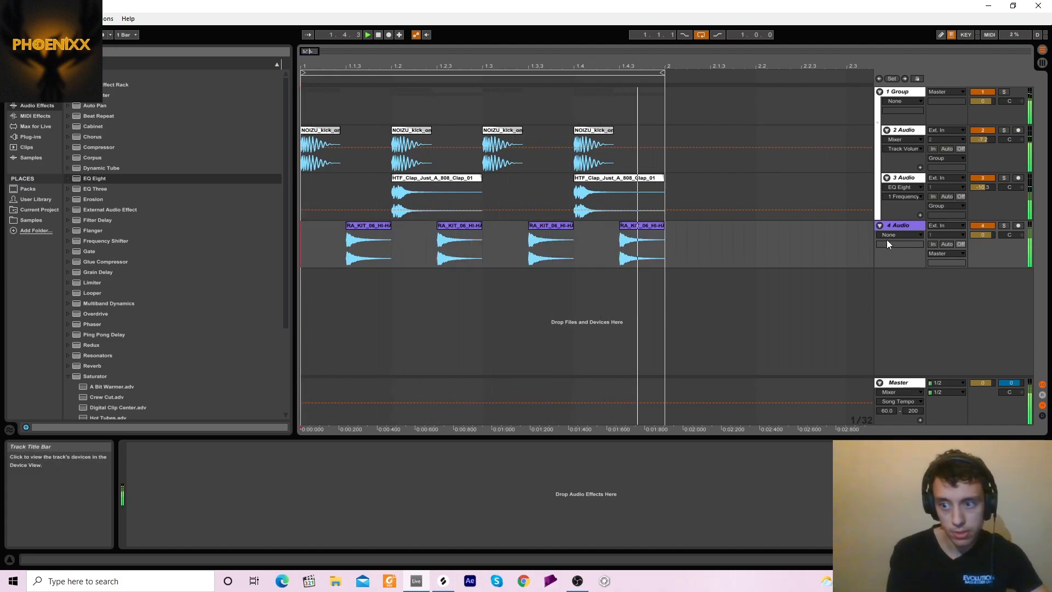
Lower the hi-hat track's volume to -8.3 dB in the mixer while the loop plays, and return to the arrangement
{"action": "left_click", "coordinate": [1042, 63]}
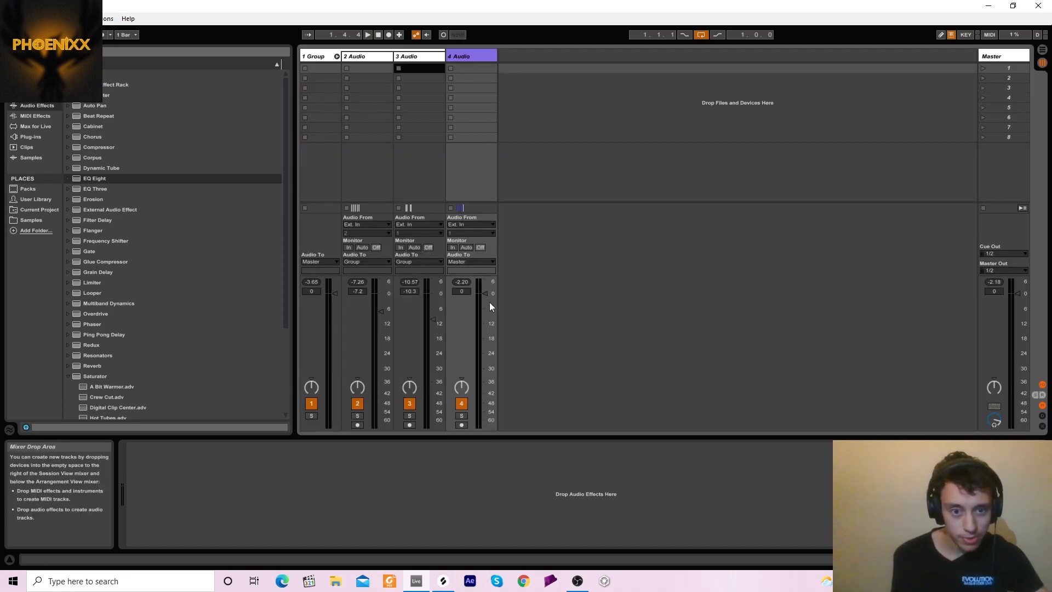
{"action": "key", "text": "space"}
{"action": "left_click_drag", "start_coordinate": [485, 294], "coordinate": [485, 314]}
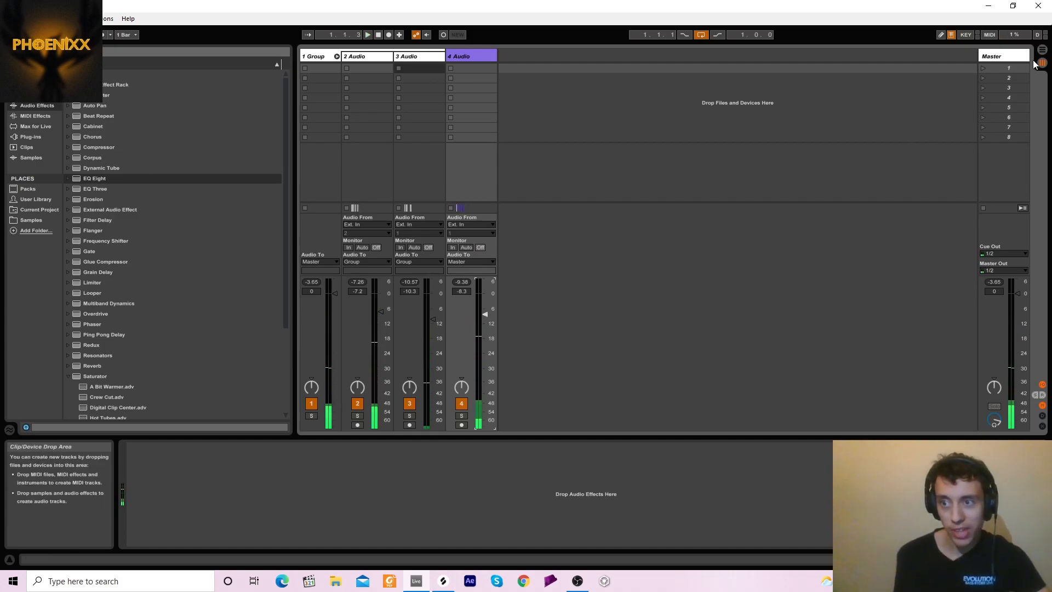
{"action": "left_click", "coordinate": [1042, 51]}
Add EQ Eight to the hi-hat track and make band 1 a low cut at about 230 Hz
{"action": "left_click", "coordinate": [83, 178]}
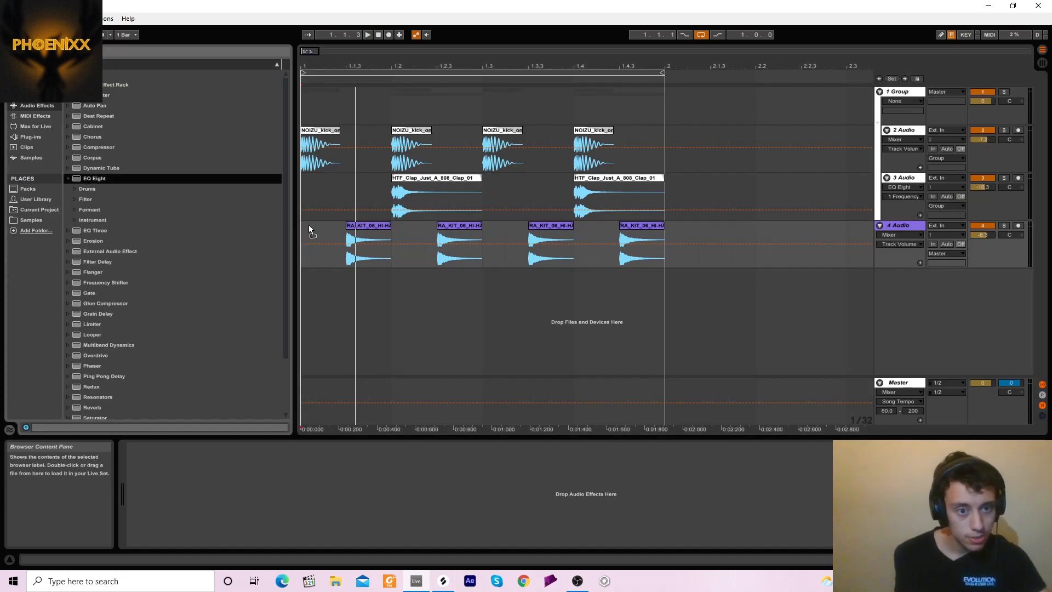
{"action": "left_click_drag", "start_coordinate": [306, 227], "coordinate": [308, 229]}
{"action": "left_click", "coordinate": [162, 531]}
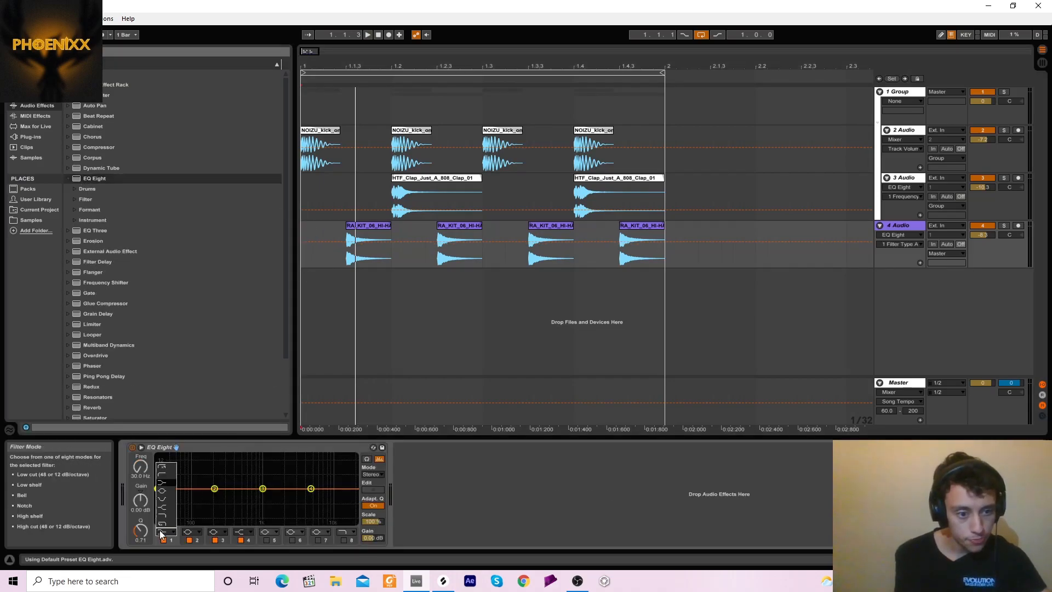
{"action": "left_click", "coordinate": [160, 474]}
{"action": "left_click_drag", "start_coordinate": [141, 466], "coordinate": [140, 447]}
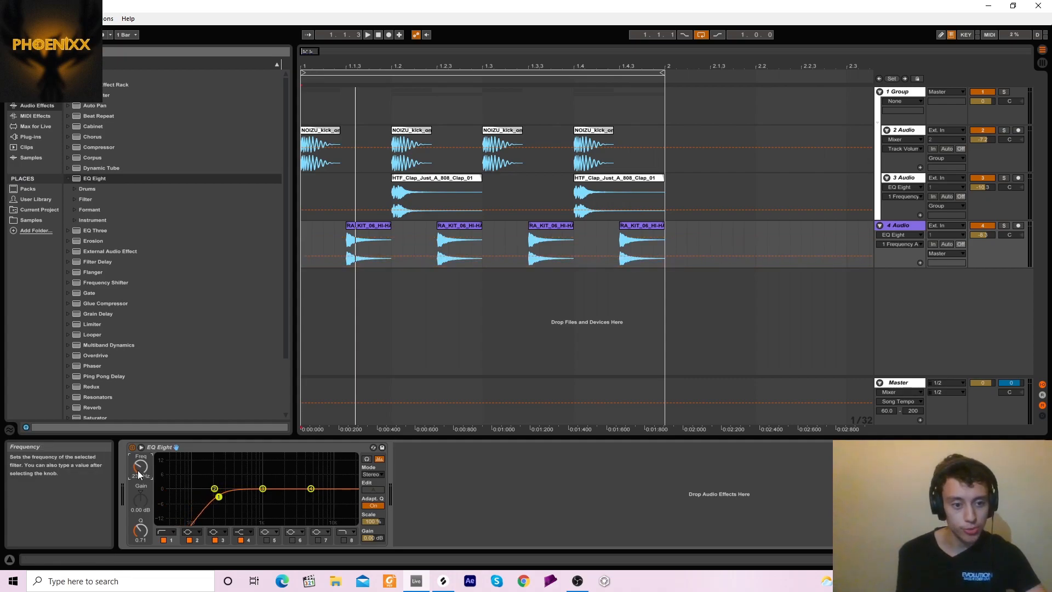
Boost EQ Eight band 3 on the hi-hat by about 2.1 dB near 8.8 kHz and play the loop
{"action": "left_click_drag", "start_coordinate": [263, 492], "coordinate": [328, 484]}
{"action": "key", "text": "space"}
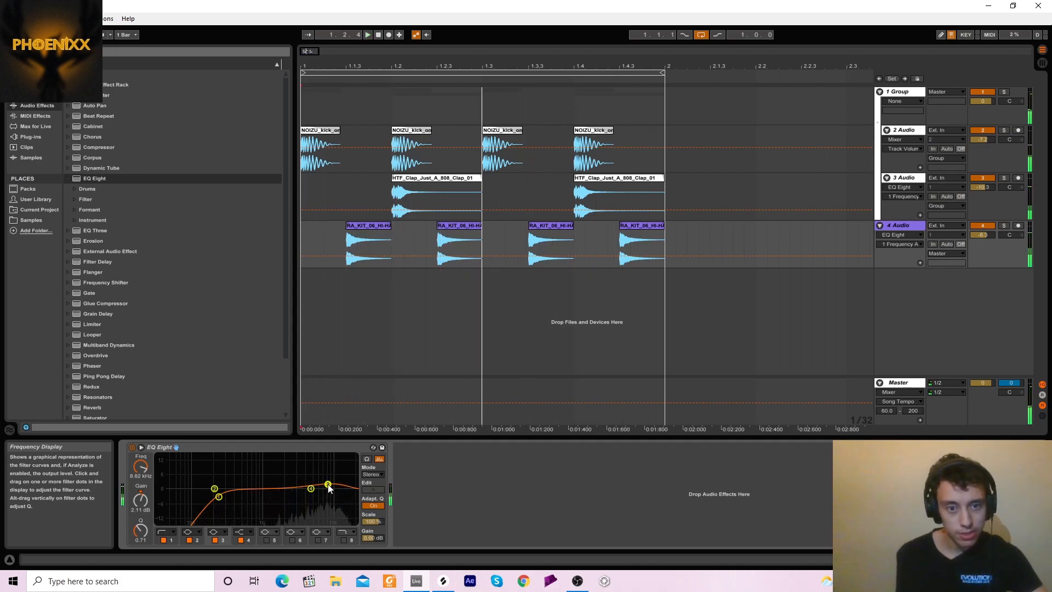
{"action": "key", "text": "space"}
Colour all four hi-hat clips white and play the loop from the start
{"action": "left_click_drag", "start_coordinate": [679, 236], "coordinate": [284, 256]}
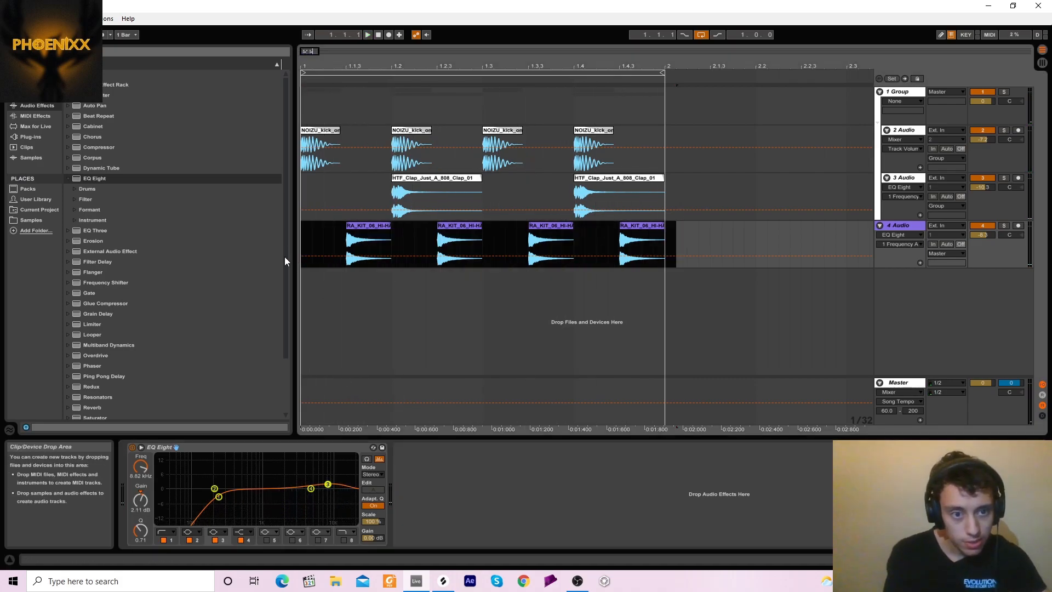
{"action": "right_click", "coordinate": [371, 224]}
{"action": "left_click", "coordinate": [477, 378]}
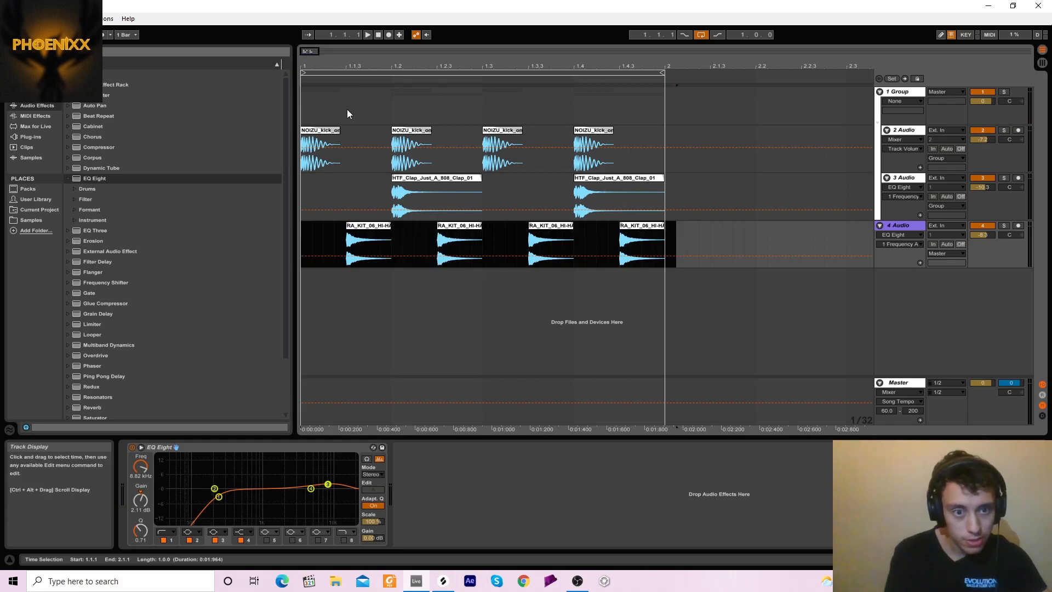
{"action": "left_click", "coordinate": [378, 35]}
{"action": "key", "text": "space"}
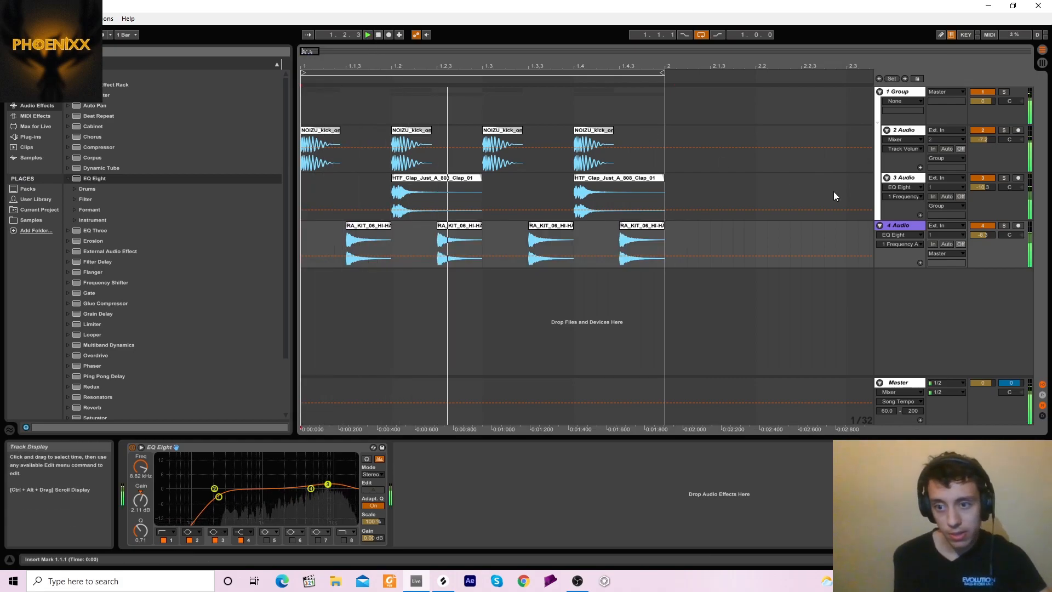
Colour the hi-hat track white and move it into the group with the kick and clap
{"action": "right_click", "coordinate": [904, 230]}
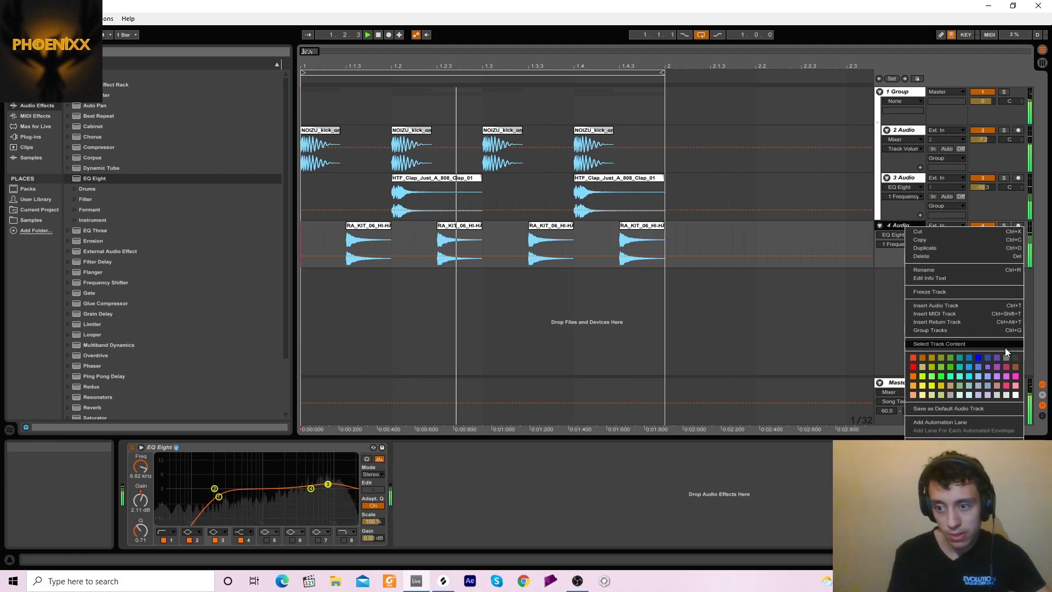
{"action": "left_click", "coordinate": [1020, 393]}
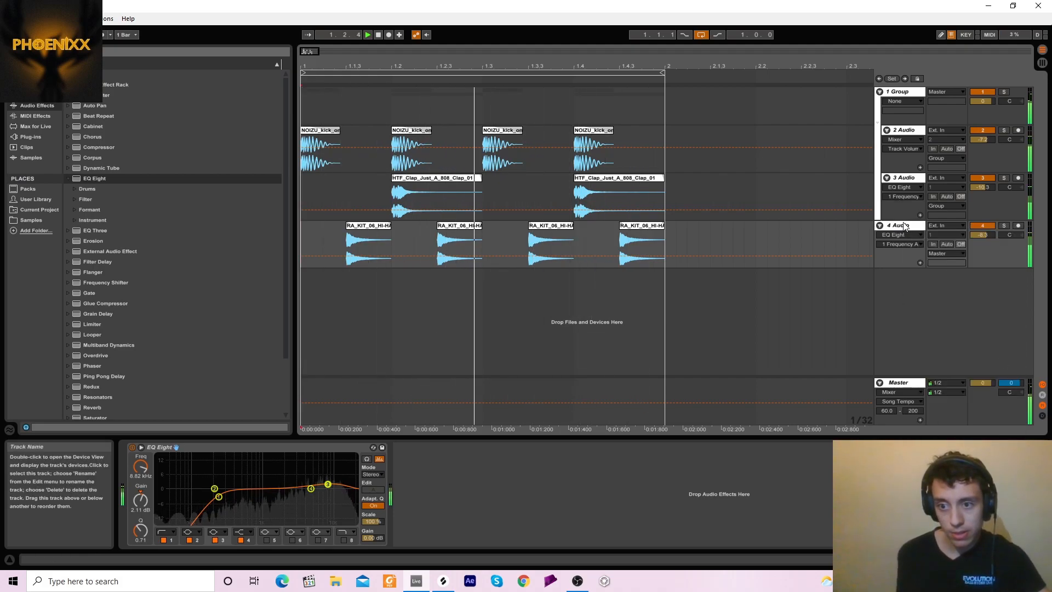
{"action": "left_click_drag", "start_coordinate": [904, 227], "coordinate": [904, 217]}
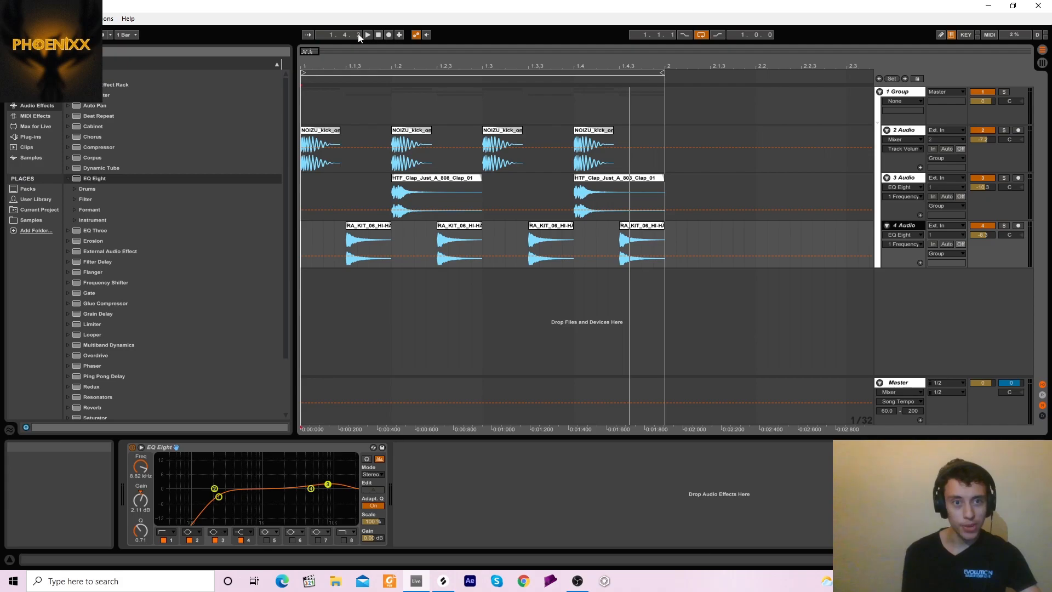
Switch to Splice, search the downloads for "tamb", and audition the tambourine samples, including Tambourine01.wav
{"action": "left_click", "coordinate": [446, 586]}
{"action": "left_click", "coordinate": [171, 96]}
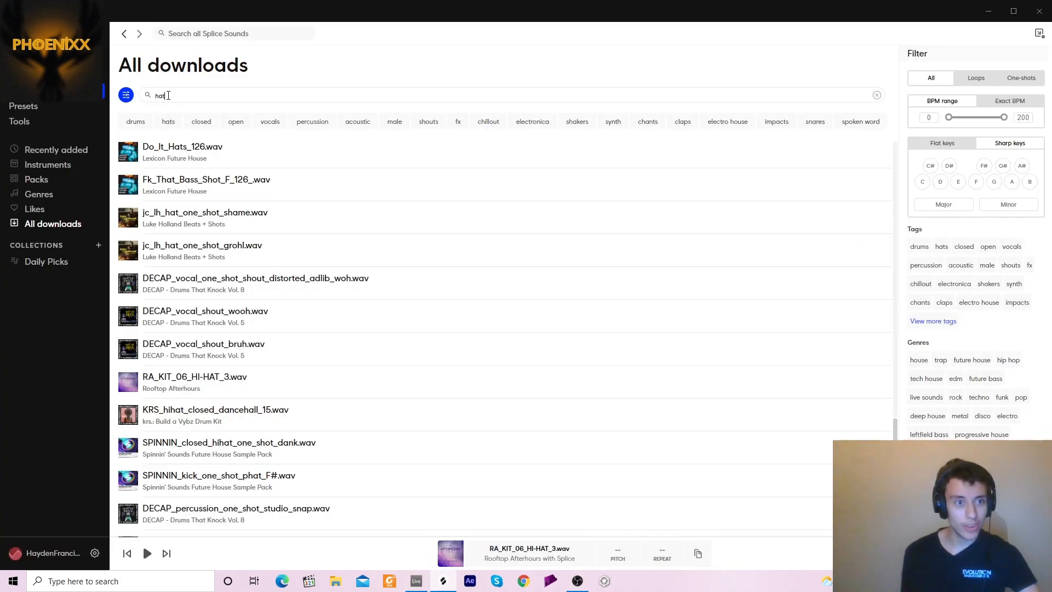
{"action": "type", "text": "tamb"}
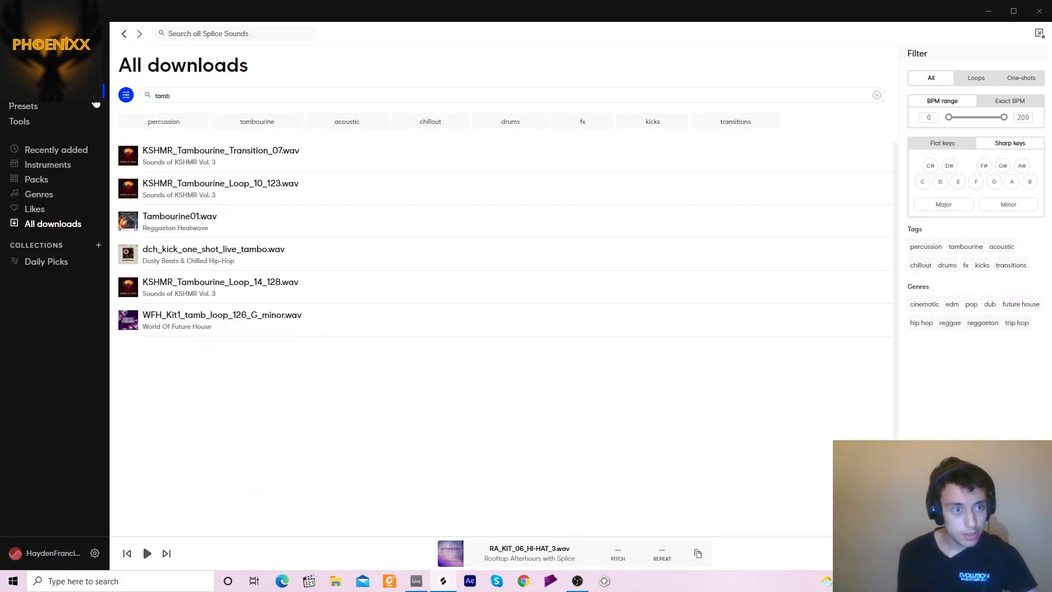
{"action": "left_click", "coordinate": [131, 156]}
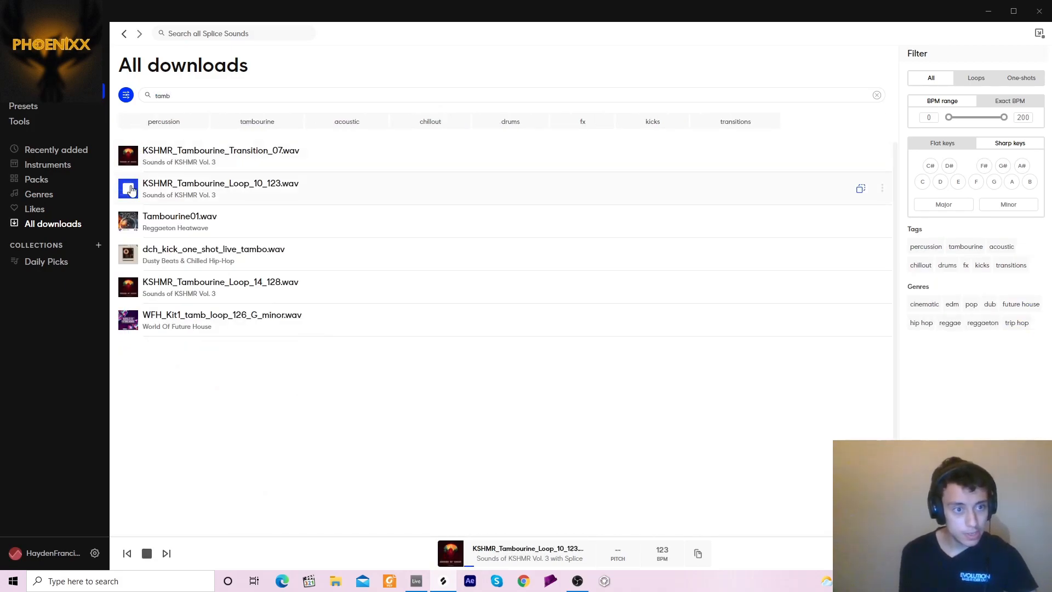
{"action": "left_click", "coordinate": [127, 217]}
{"action": "left_click", "coordinate": [130, 251]}
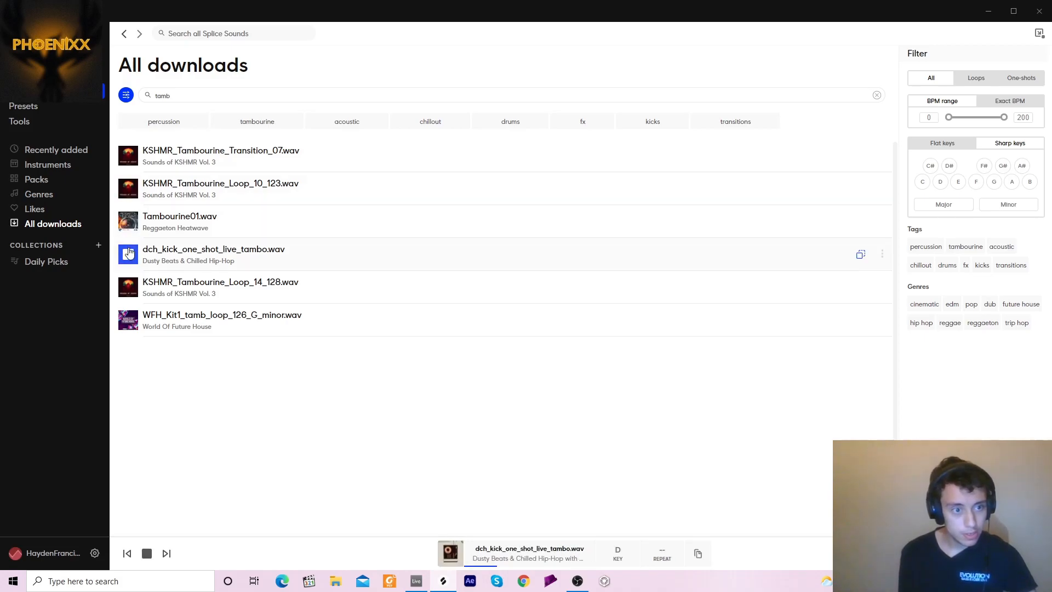
{"action": "left_click", "coordinate": [128, 221]}
Place Tambourine01.wav on a new track at the start of bar 1, trim it to one beat, and duplicate it on every beat
{"action": "left_click_drag", "start_coordinate": [128, 221], "coordinate": [306, 308]}
{"action": "left_click", "coordinate": [428, 305]}
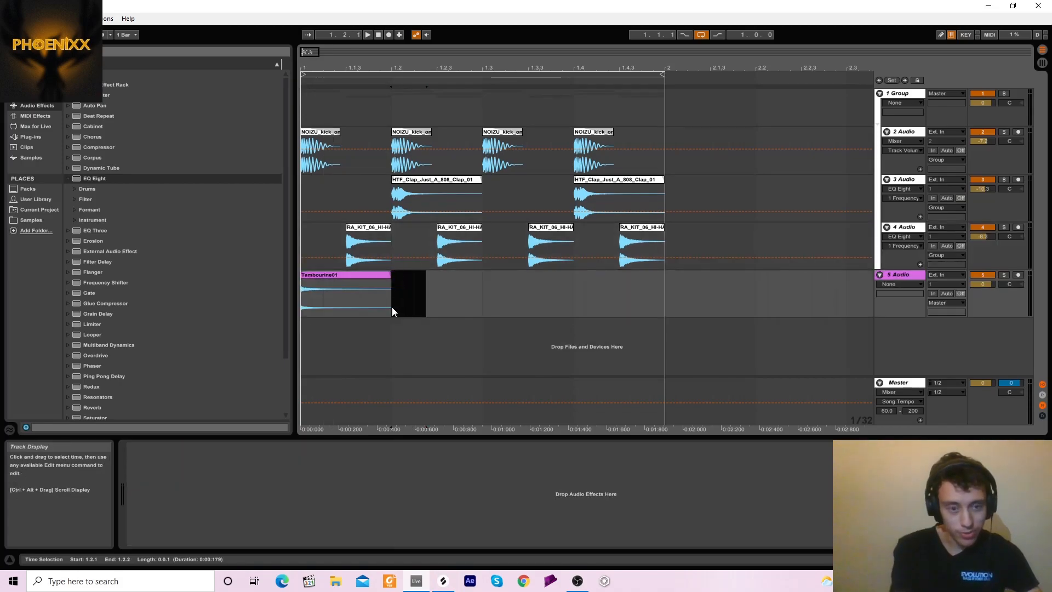
{"action": "left_click", "coordinate": [390, 307]}
{"action": "key", "text": "ctrl+d"}
{"action": "key", "text": "ctrl+d"}
{"action": "key", "text": "ctrl+d"}
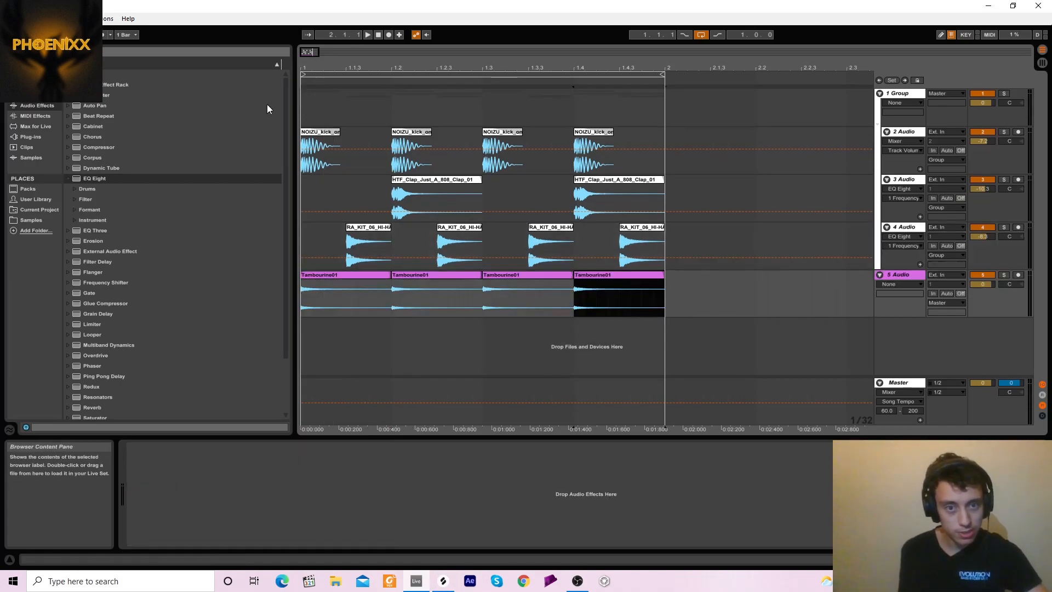
Play the loop and lower the tambourine track's volume to -14.2 dB
{"action": "left_click", "coordinate": [367, 35]}
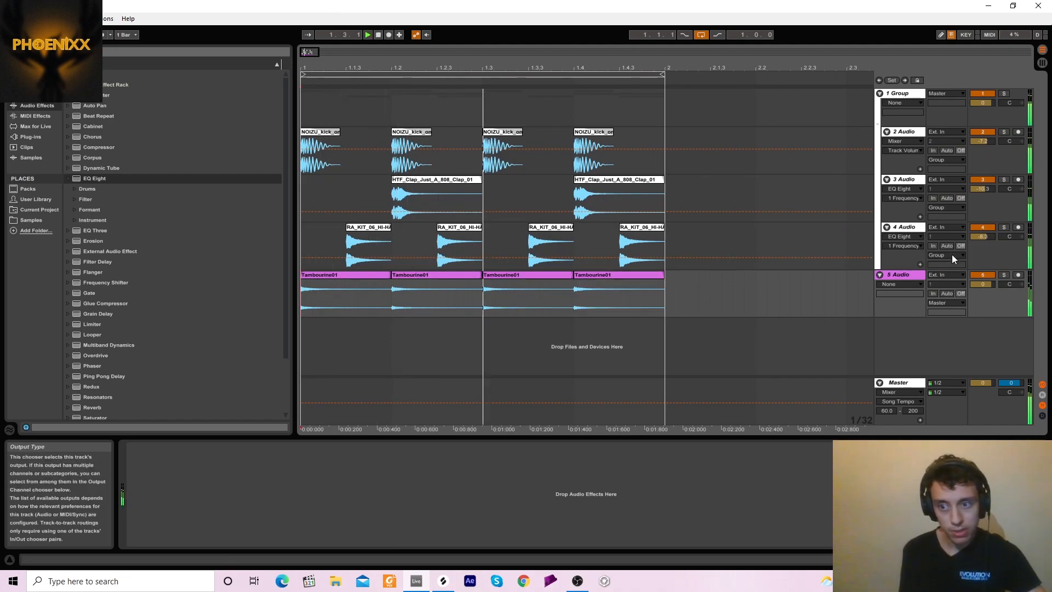
{"action": "left_click_drag", "start_coordinate": [981, 284], "coordinate": [981, 351]}
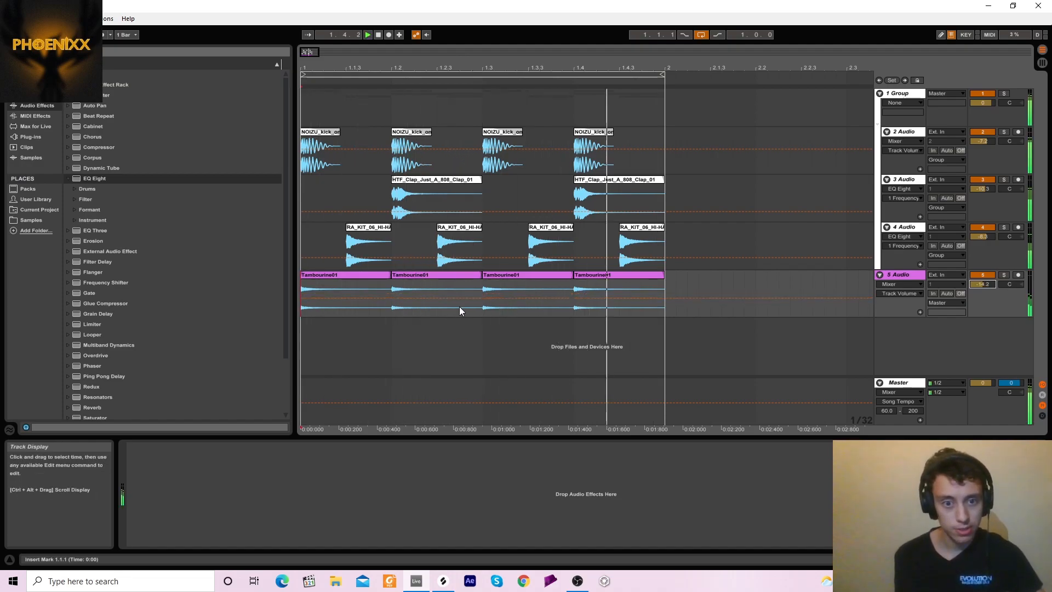
{"action": "key", "text": "space"}
Try duplicating the first half beat of the tambourine every half beat through bar 1, and play the loop
{"action": "left_click_drag", "start_coordinate": [346, 307], "coordinate": [179, 321]}
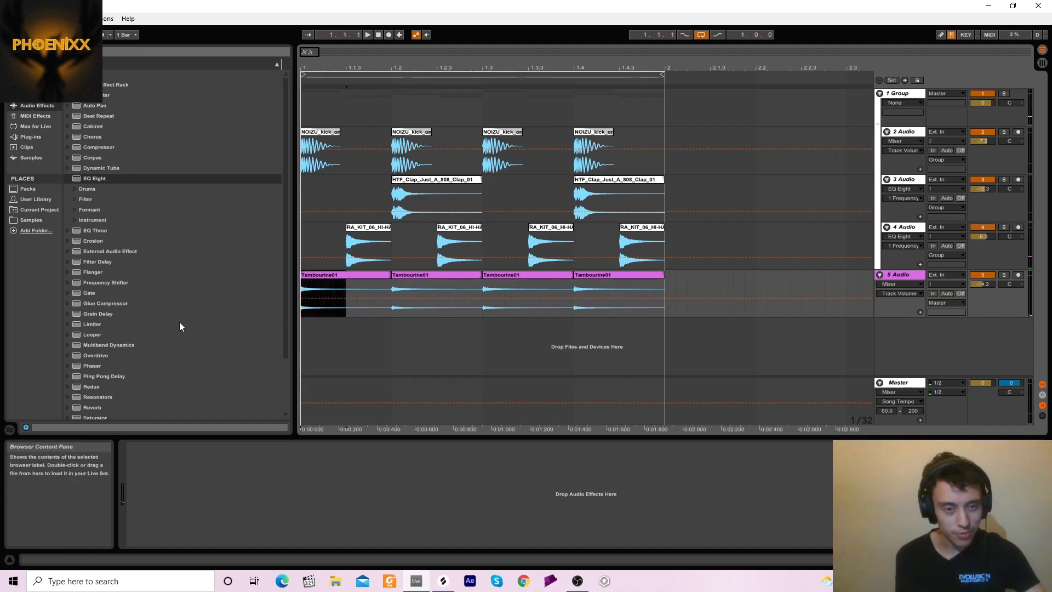
{"action": "key", "text": "ctrl+d"}
{"action": "key", "text": "ctrl+d"}
{"action": "key", "text": "ctrl+d"}
{"action": "key", "text": "ctrl+d"}
{"action": "key", "text": "ctrl+d"}
{"action": "key", "text": "ctrl+d"}
{"action": "key", "text": "ctrl+d"}
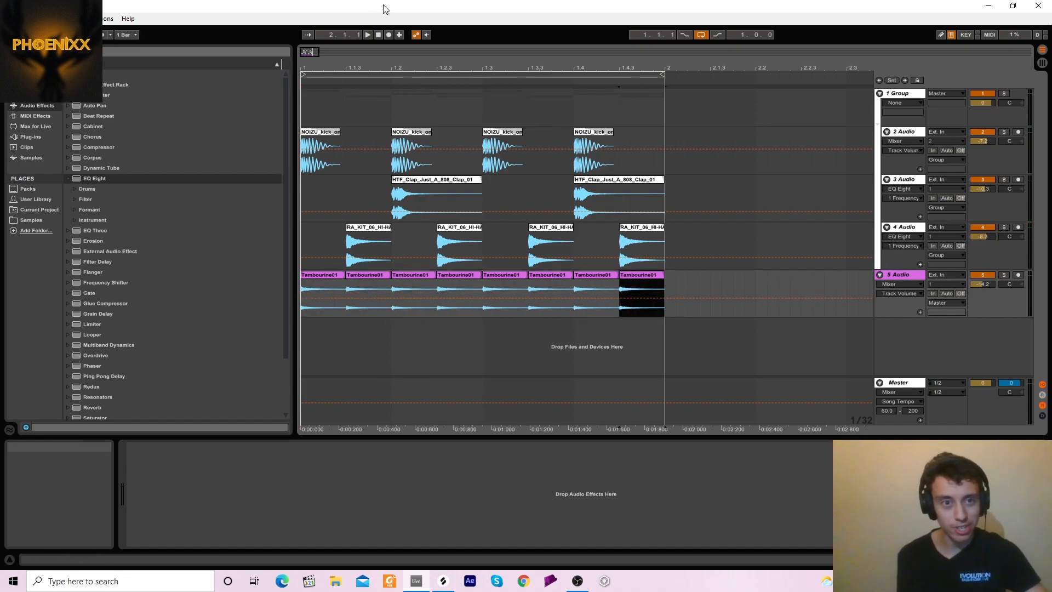
{"action": "left_click", "coordinate": [379, 35]}
{"action": "key", "text": "space"}
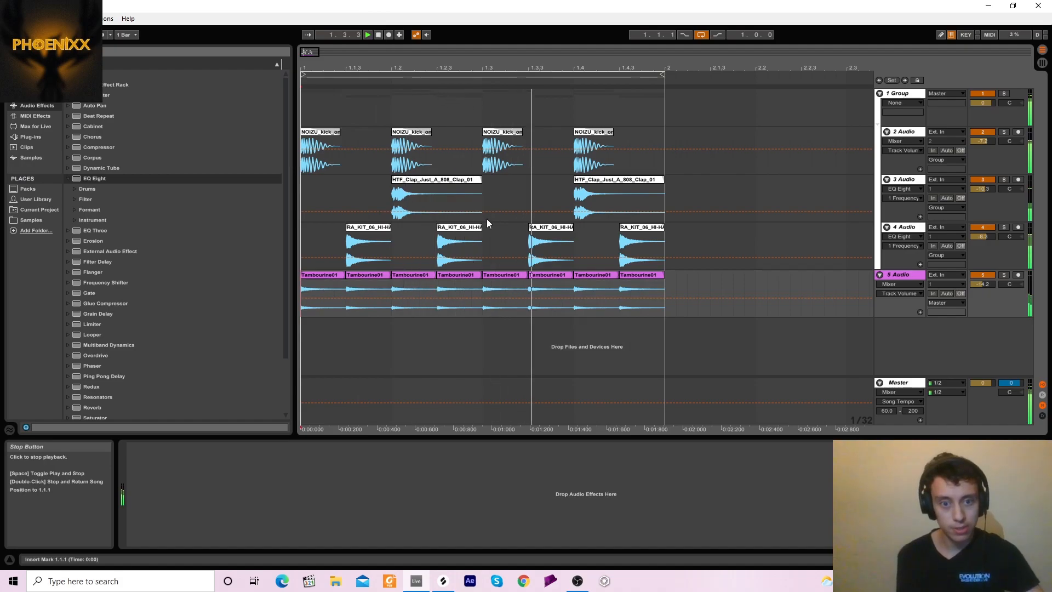
{"action": "key", "text": "space"}
Undo the half-beat tambourine duplicates, going back to one clip per beat
{"action": "key", "text": "ctrl+z"}
{"action": "key", "text": "ctrl+z"}
{"action": "key", "text": "ctrl+z"}
{"action": "key", "text": "ctrl+z"}
{"action": "key", "text": "ctrl+z"}
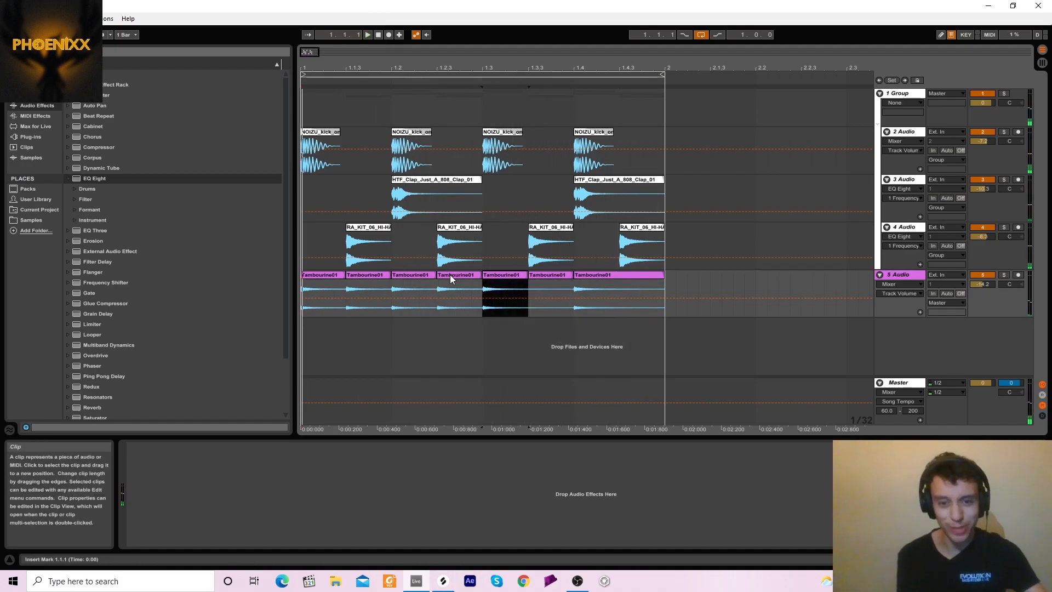
{"action": "key", "text": "ctrl+z"}
{"action": "key", "text": "ctrl+z"}
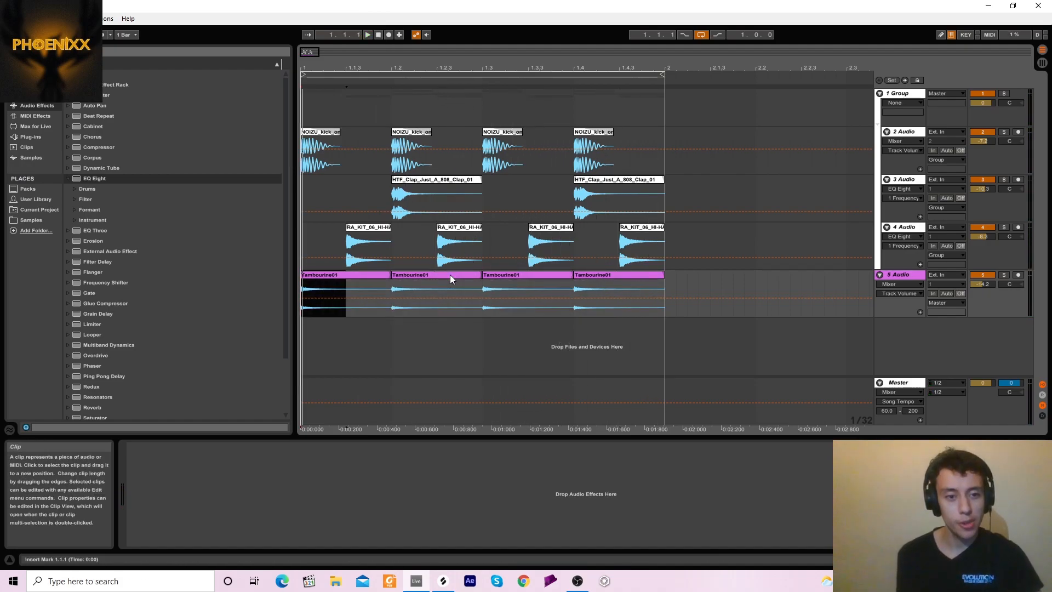
Play the loop and move the tambourine track into the drum group
{"action": "key", "text": "space"}
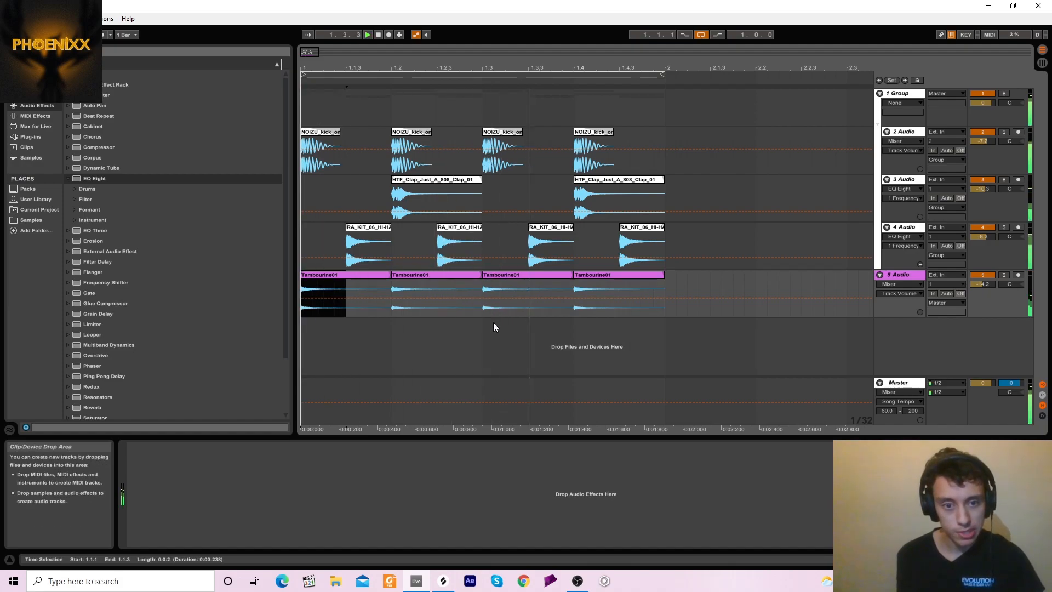
{"action": "left_click", "coordinate": [908, 280]}
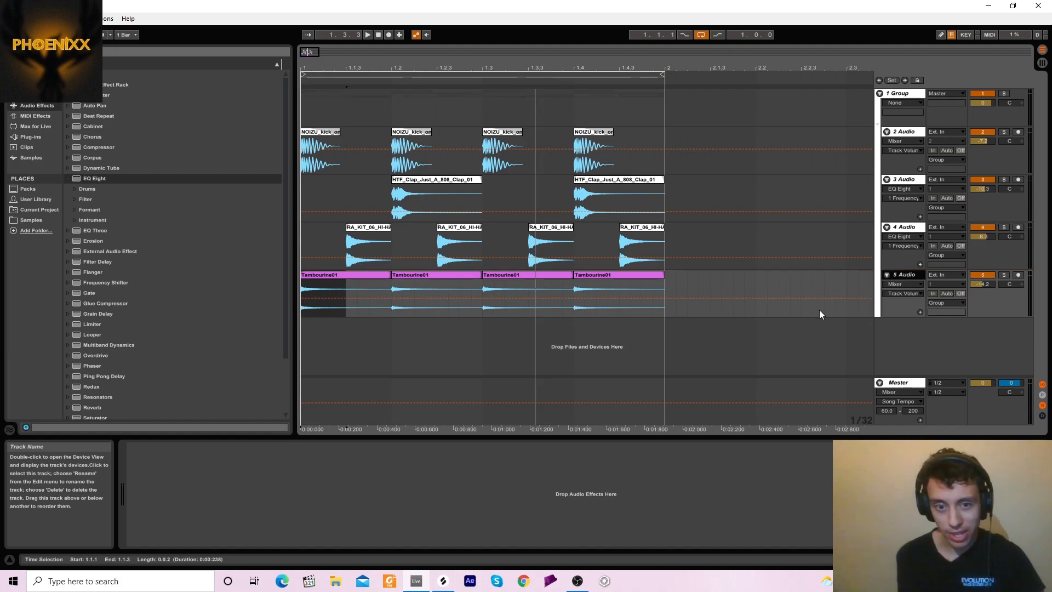
Colour the tambourine clips and their track white to match the rest of the drum group
{"action": "left_click_drag", "start_coordinate": [684, 315], "coordinate": [299, 335]}
{"action": "right_click", "coordinate": [328, 273]}
{"action": "left_click", "coordinate": [439, 433]}
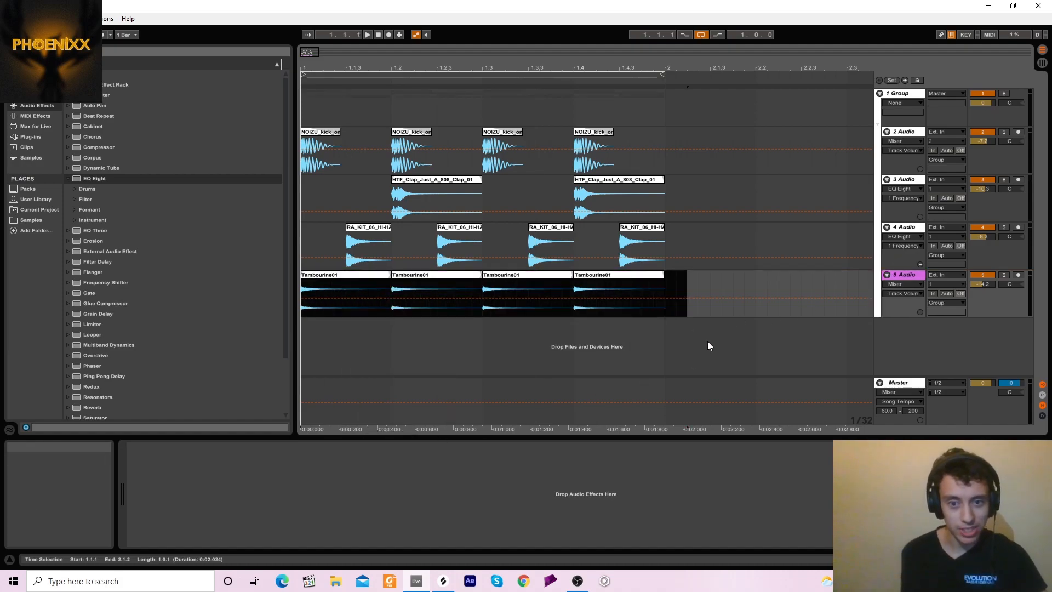
{"action": "left_click", "coordinate": [669, 291]}
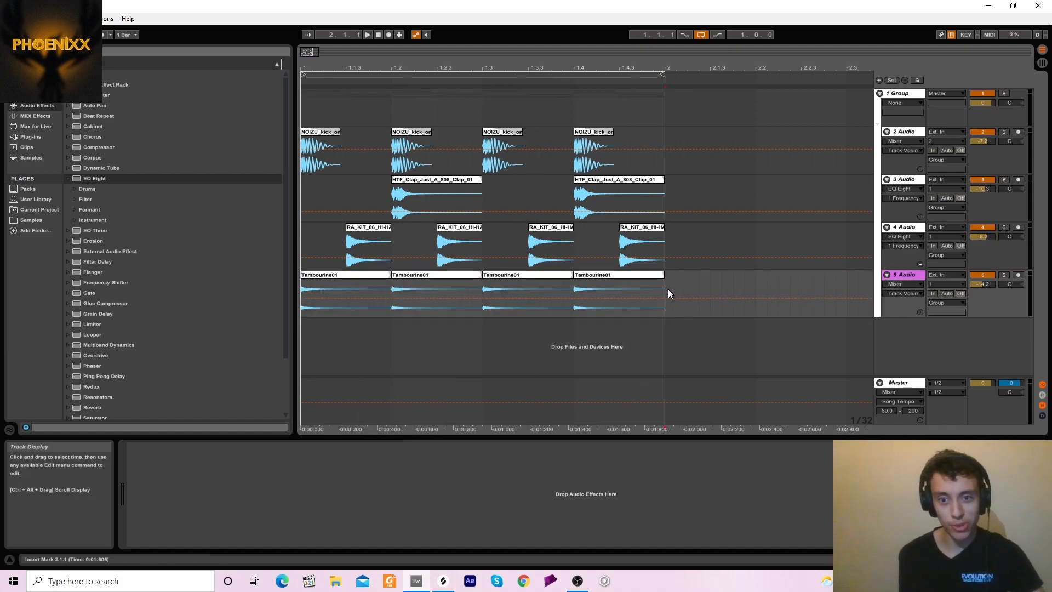
{"action": "left_click", "coordinate": [903, 274]}
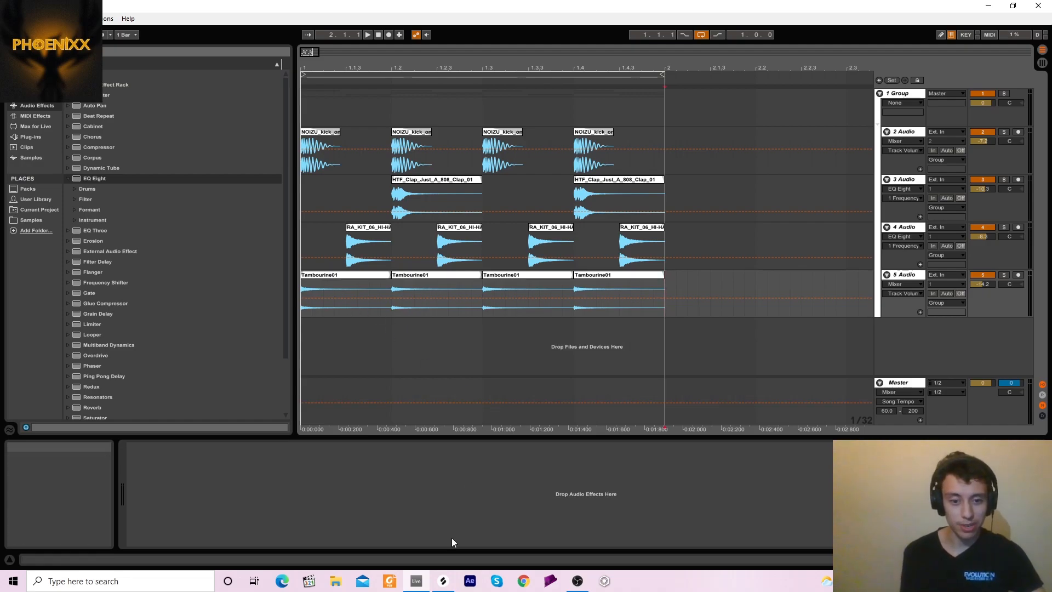
Switch to Splice, search the downloads for "hat" and preview several of the hi-hat samples
{"action": "left_click", "coordinate": [447, 582]}
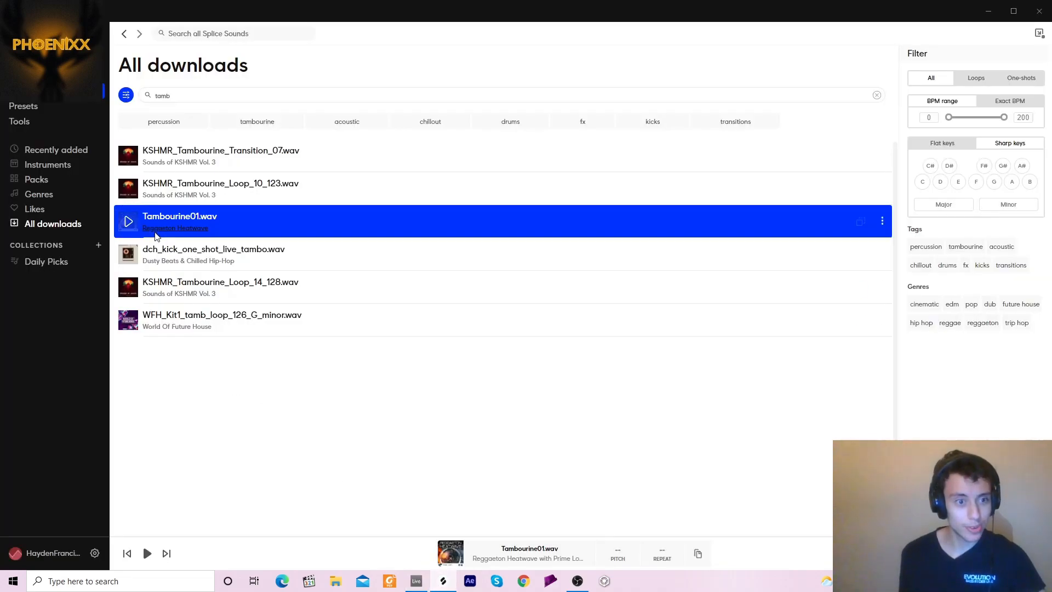
{"action": "left_click", "coordinate": [129, 255]}
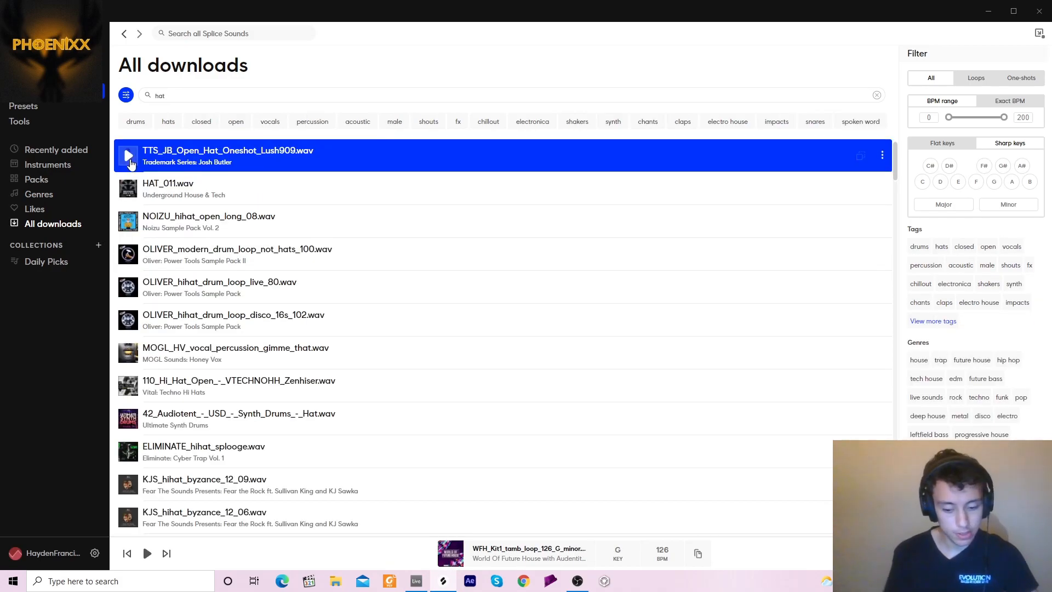
{"action": "left_click", "coordinate": [129, 188]}
{"action": "left_click", "coordinate": [131, 218]}
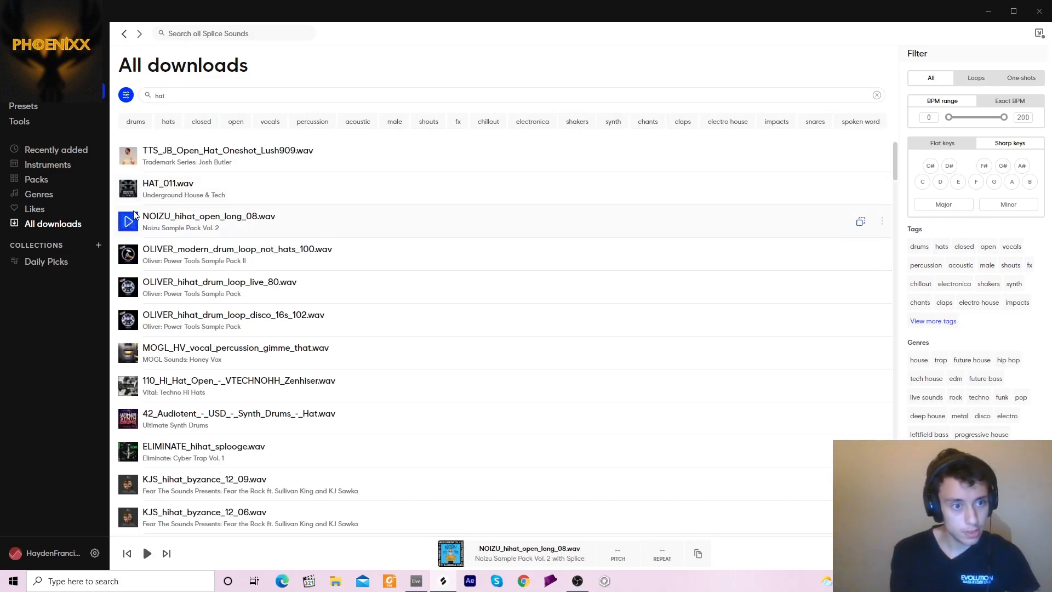
{"action": "key", "text": "Down"}
{"action": "key", "text": "Down"}
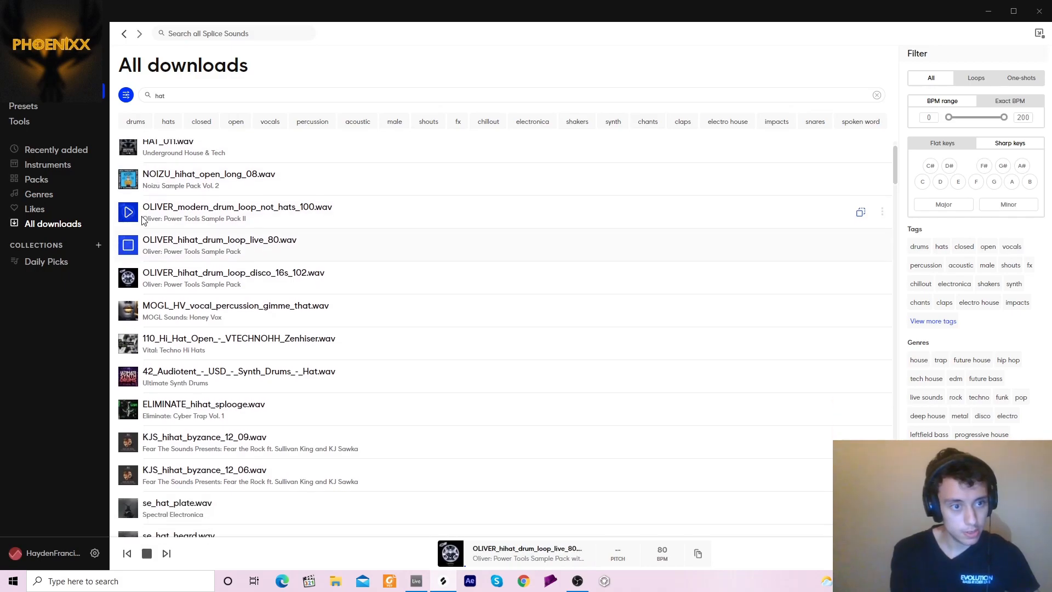
Add OLIVER_hihat_drum_loop_live_80.wav to a new track at bar 2 and move a short split-off slice to just before beat 2 of bar 1
{"action": "left_click_drag", "start_coordinate": [164, 239], "coordinate": [670, 334]}
{"action": "left_click", "coordinate": [711, 351]}
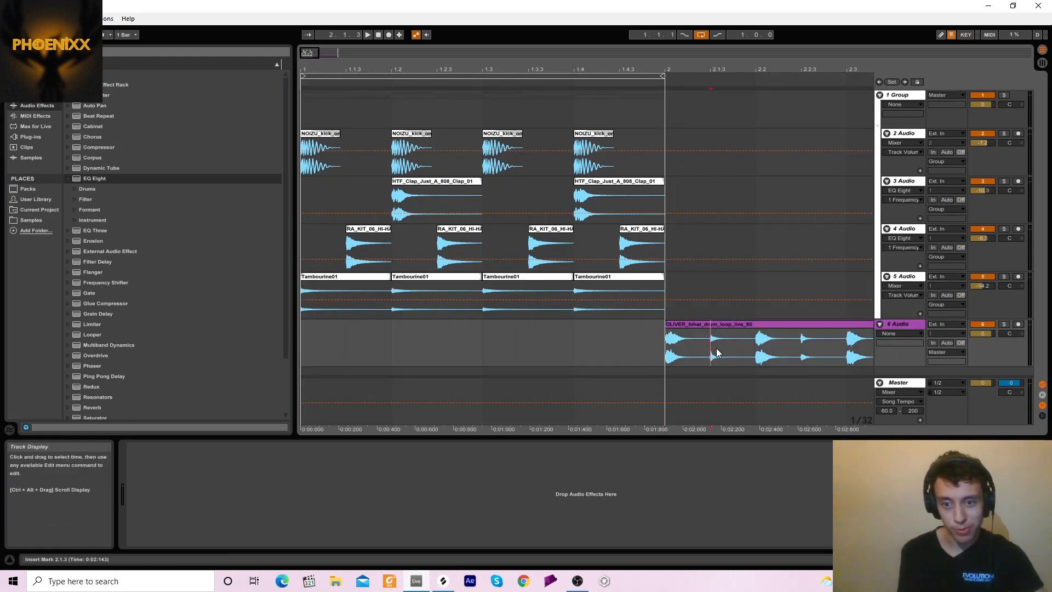
{"action": "left_click_drag", "start_coordinate": [725, 323], "coordinate": [390, 359]}
Turn on the triplet grid, shift the short hi-hat slice to just before 1.1.3, and play the loop
{"action": "right_click", "coordinate": [436, 339]}
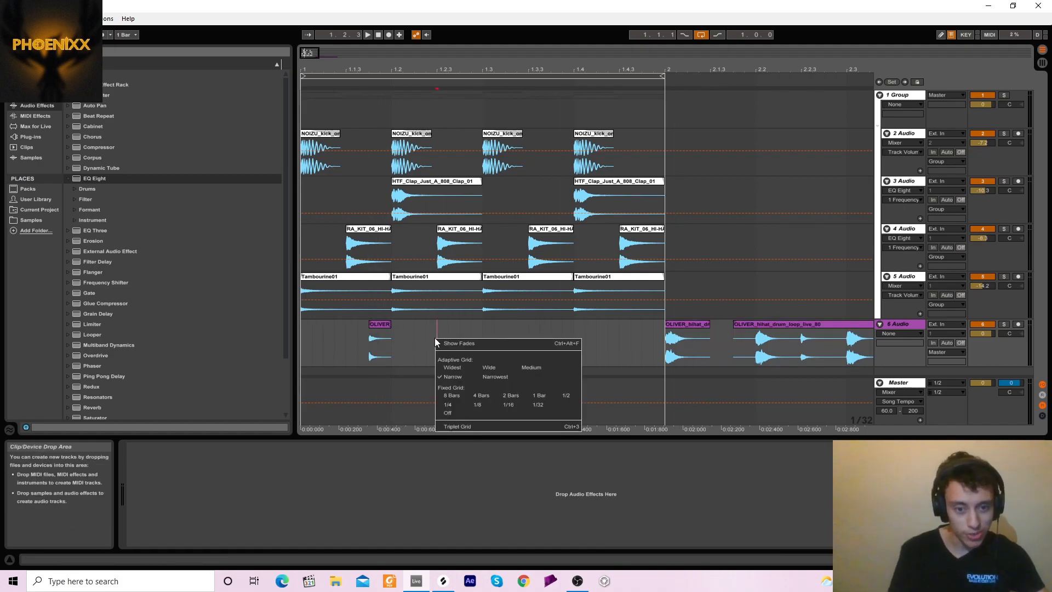
{"action": "left_click", "coordinate": [450, 426]}
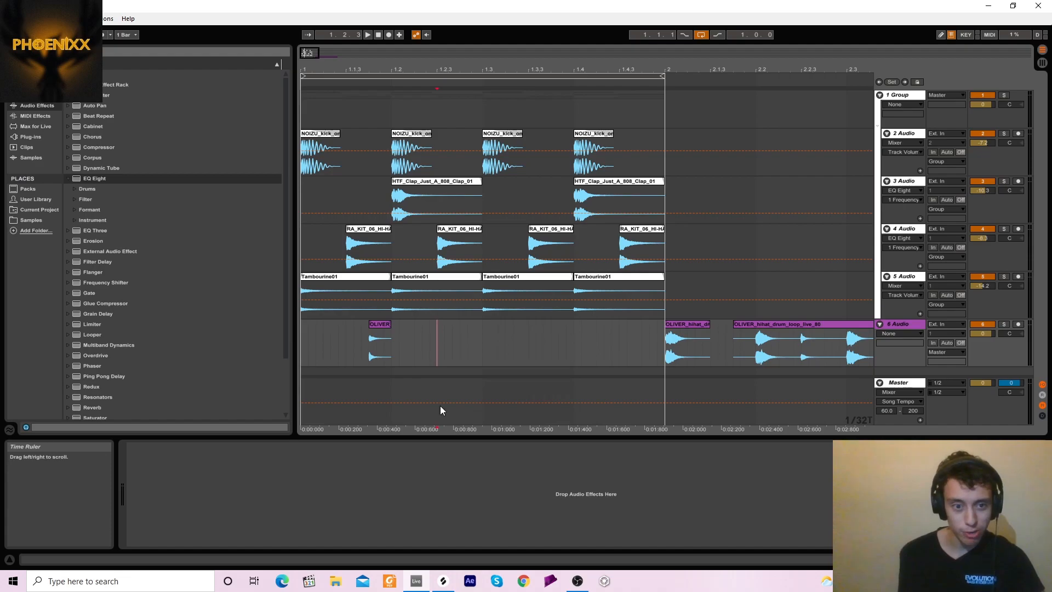
{"action": "left_click_drag", "start_coordinate": [382, 325], "coordinate": [344, 324]}
{"action": "left_click", "coordinate": [357, 332]}
{"action": "key", "text": "space"}
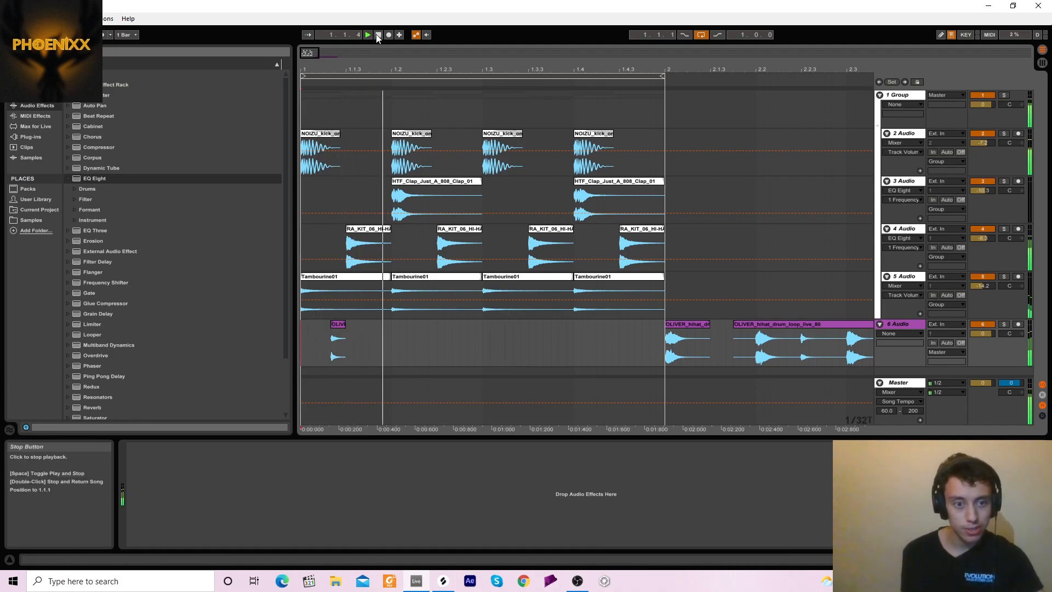
Lower the new hi-hat track to -8.6 dB and move the loop's opening slice to 1.1.4, checking it in playback
{"action": "left_click_drag", "start_coordinate": [981, 333], "coordinate": [981, 341]}
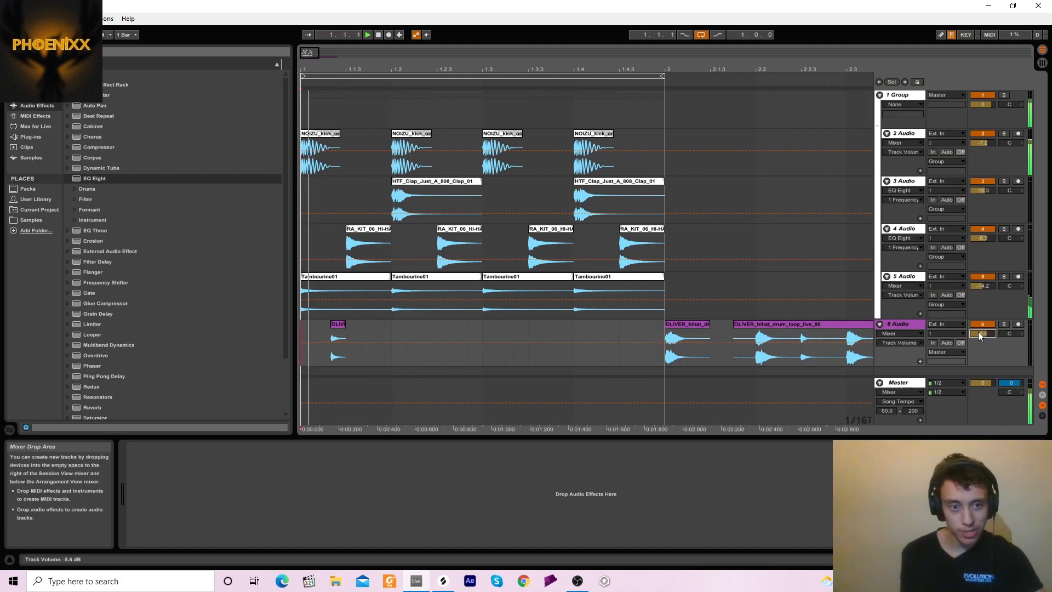
{"action": "left_click_drag", "start_coordinate": [690, 338], "coordinate": [403, 334]}
{"action": "key", "text": "space"}
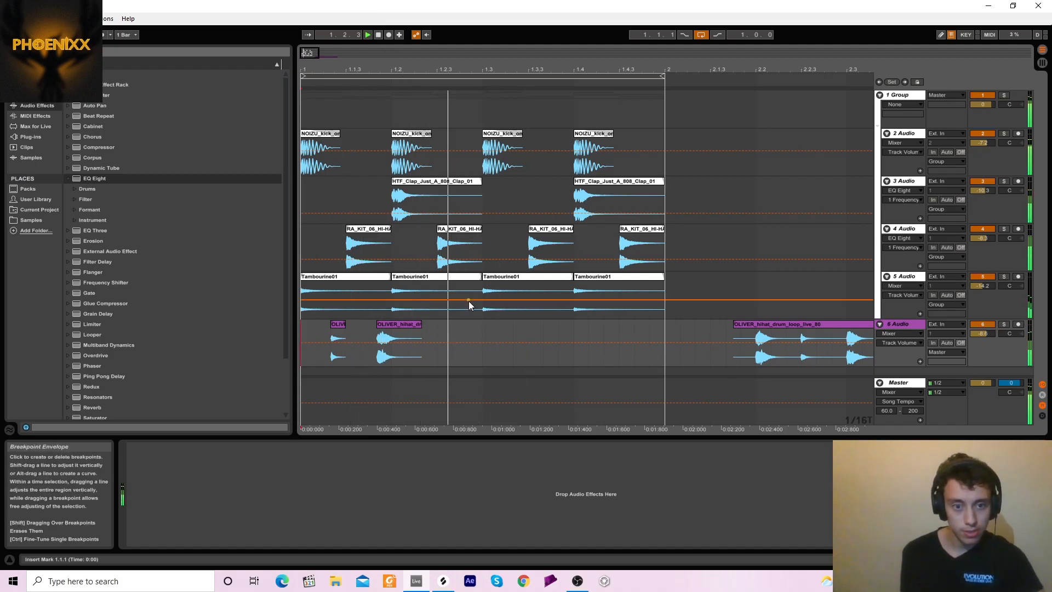
{"action": "left_click", "coordinate": [398, 330]}
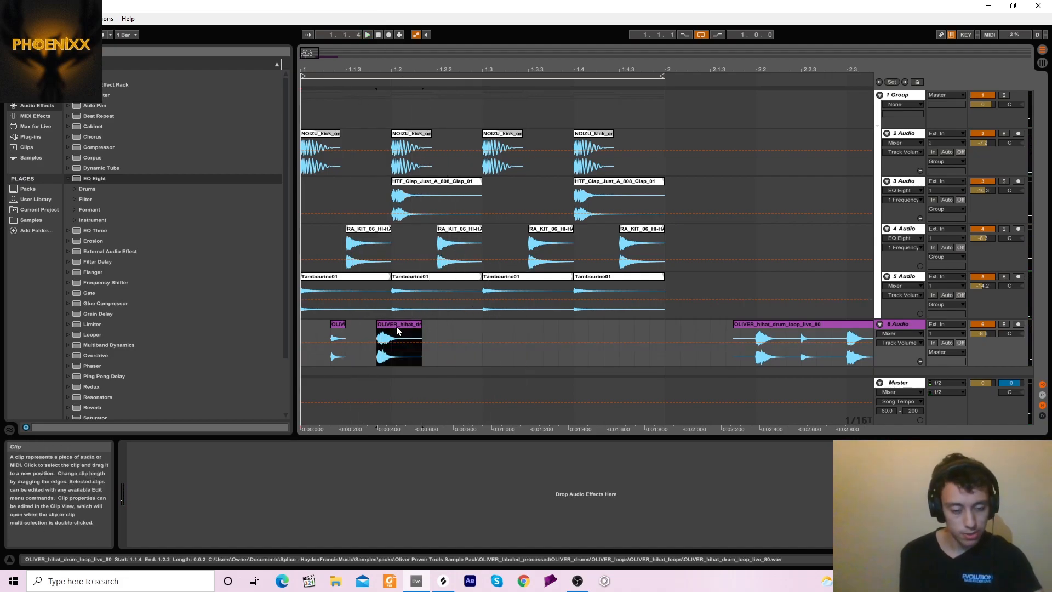
{"action": "left_click_drag", "start_coordinate": [476, 334], "coordinate": [209, 321]}
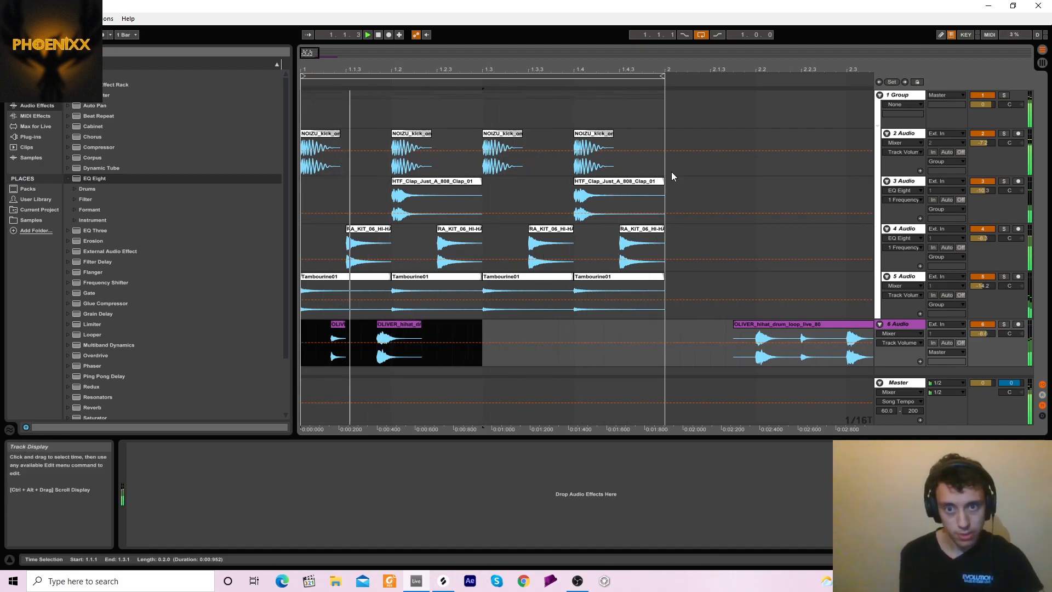
Delete the leftover part of the OLIVER hi-hat loop after bar 1
{"action": "left_click_drag", "start_coordinate": [639, 70], "coordinate": [639, 38]}
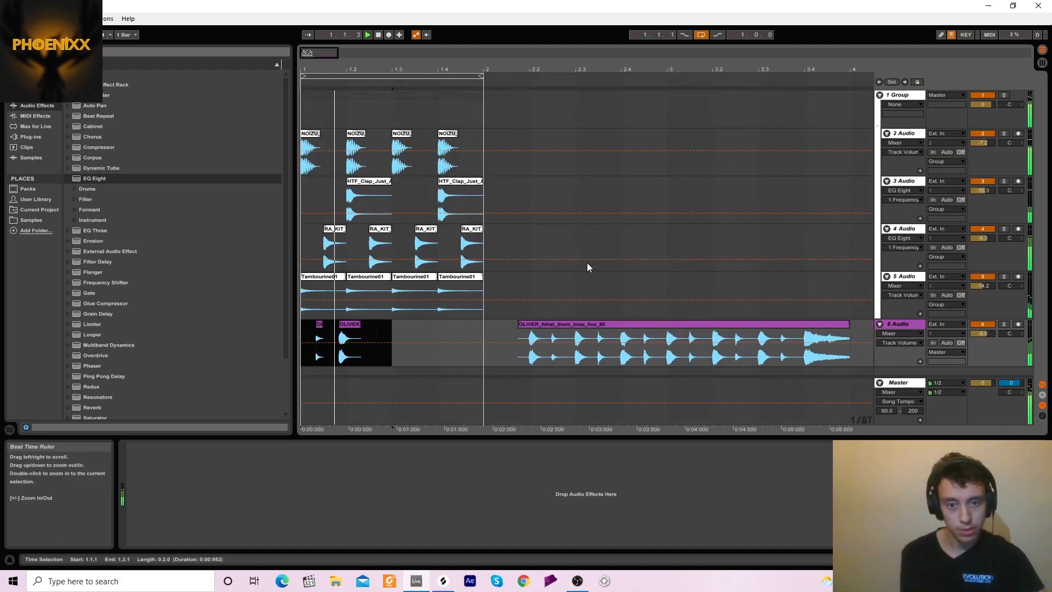
{"action": "left_click", "coordinate": [635, 324]}
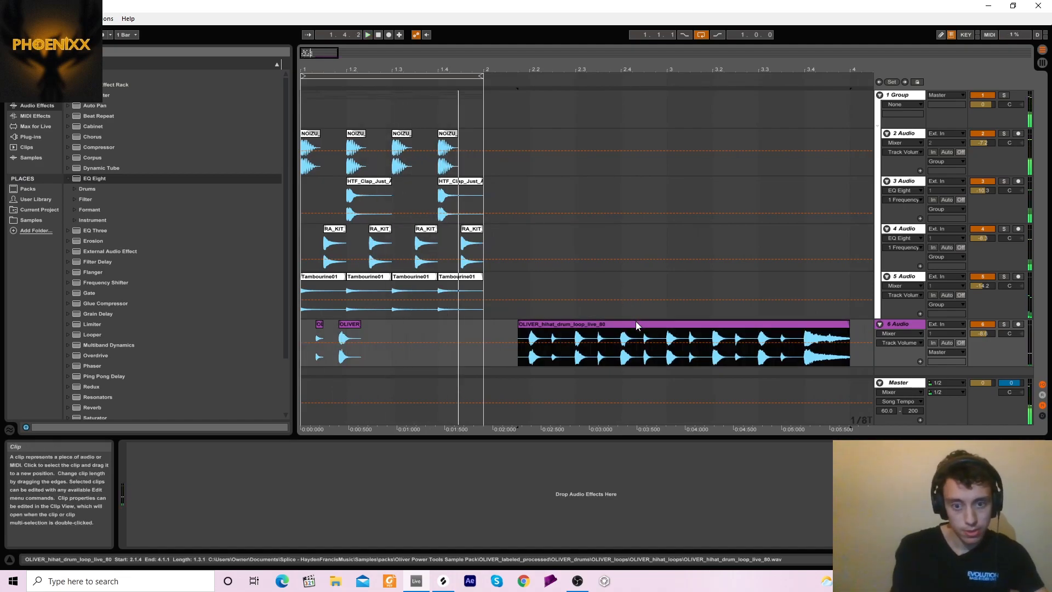
{"action": "key", "text": "Delete"}
Duplicate the longer hi-hat slice, place the copy at 1.3.2, and lower the track's volume to -11.8 dB during playback
{"action": "left_click", "coordinate": [347, 324]}
{"action": "key", "text": "space"}
{"action": "key", "text": "ctrl+d"}
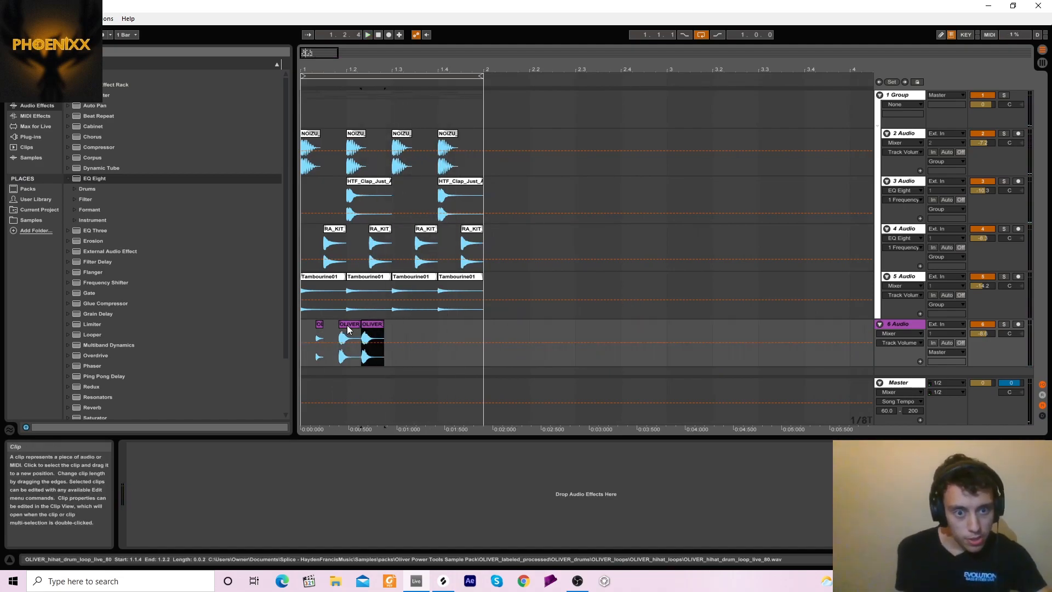
{"action": "left_click_drag", "start_coordinate": [374, 327], "coordinate": [421, 327]}
{"action": "left_click", "coordinate": [396, 327]}
{"action": "key", "text": "space"}
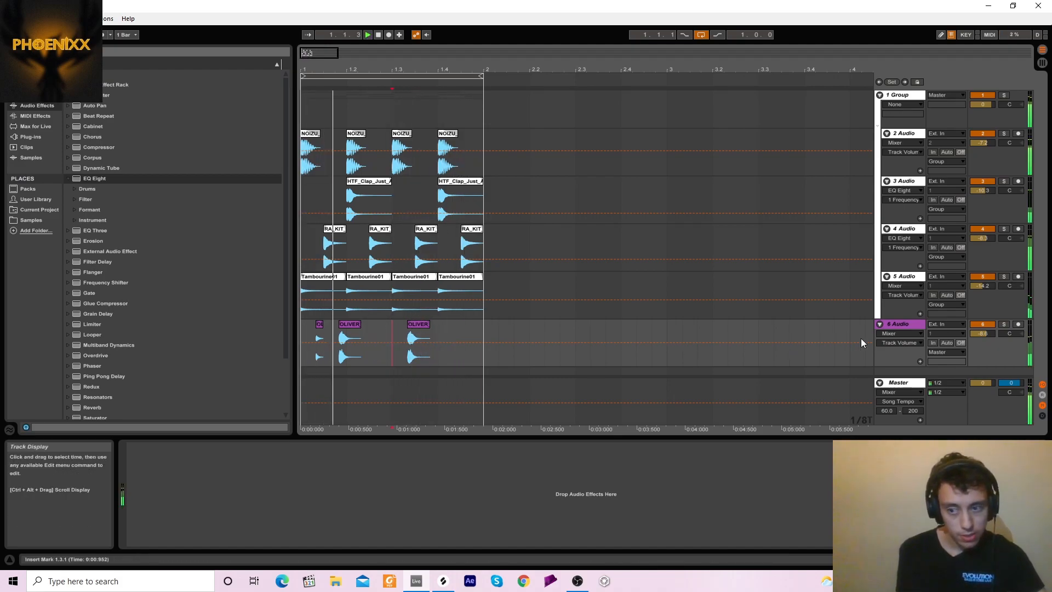
{"action": "left_click_drag", "start_coordinate": [981, 334], "coordinate": [982, 351]}
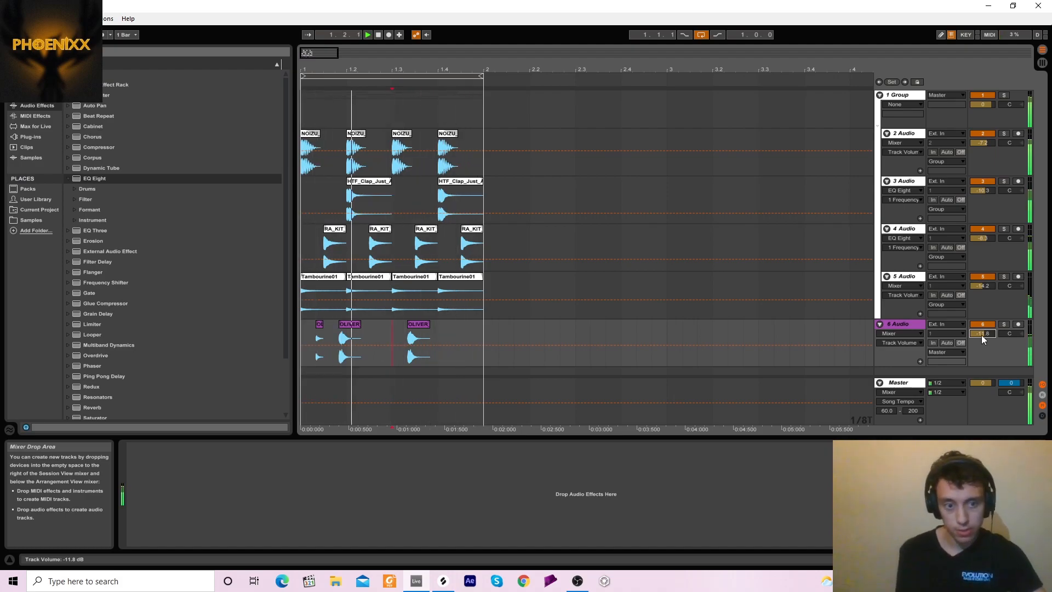
Replace the short hi-hat slice in beat 1 with the longer slice, and lower the track's volume to -13.7 dB during playback
{"action": "key", "text": "space"}
{"action": "left_click", "coordinate": [321, 323]}
{"action": "key", "text": "Delete"}
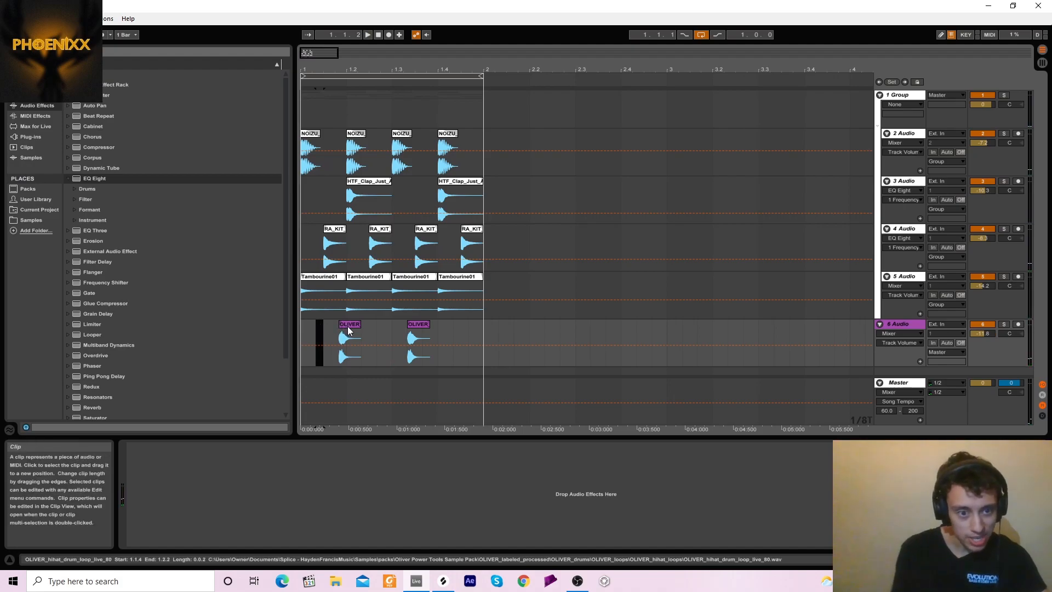
{"action": "left_click_drag", "start_coordinate": [344, 331], "coordinate": [328, 327]}
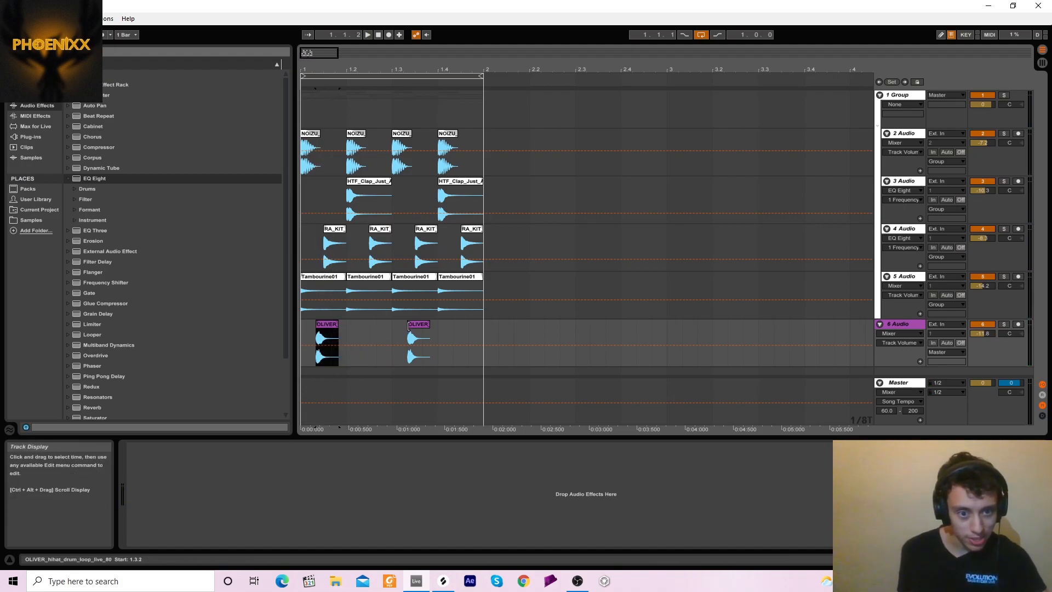
{"action": "left_click", "coordinate": [368, 35]}
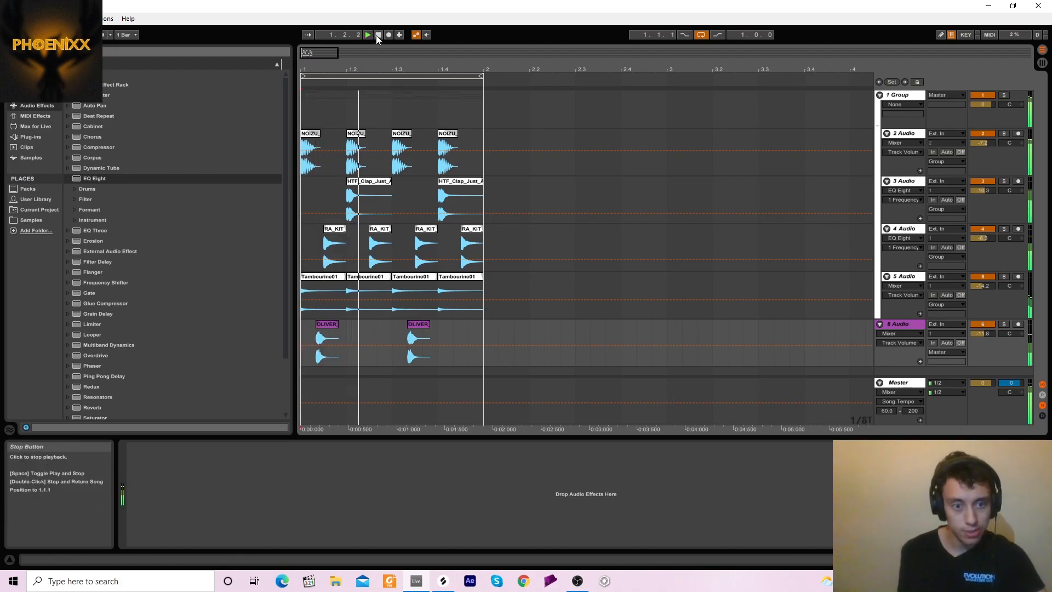
{"action": "left_click_drag", "start_coordinate": [983, 334], "coordinate": [984, 344]}
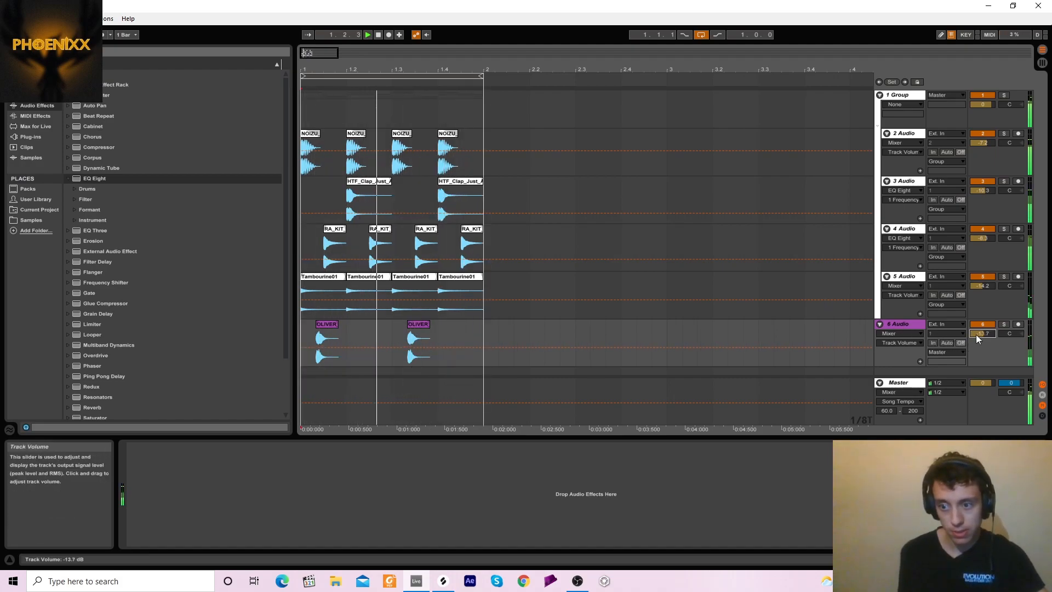
Switch to Splice, search the downloads for "snare" and preview the snare samples down to JAY_DEE_vol_01_kit_11_snare.wav
{"action": "key", "text": "alt+Tab"}
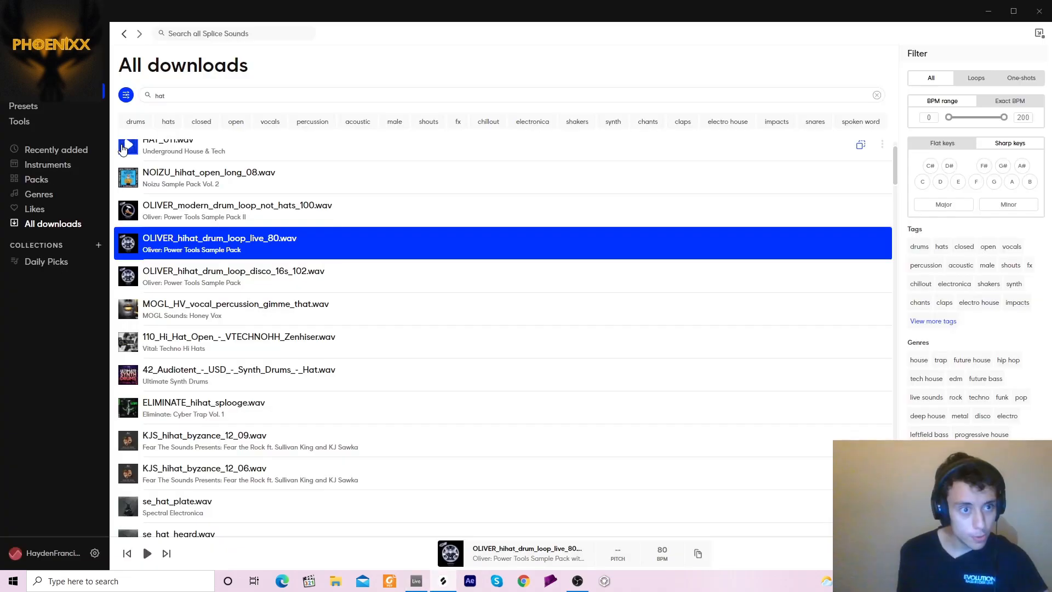
{"action": "double_click", "coordinate": [174, 96]}
{"action": "type", "text": "snar"}
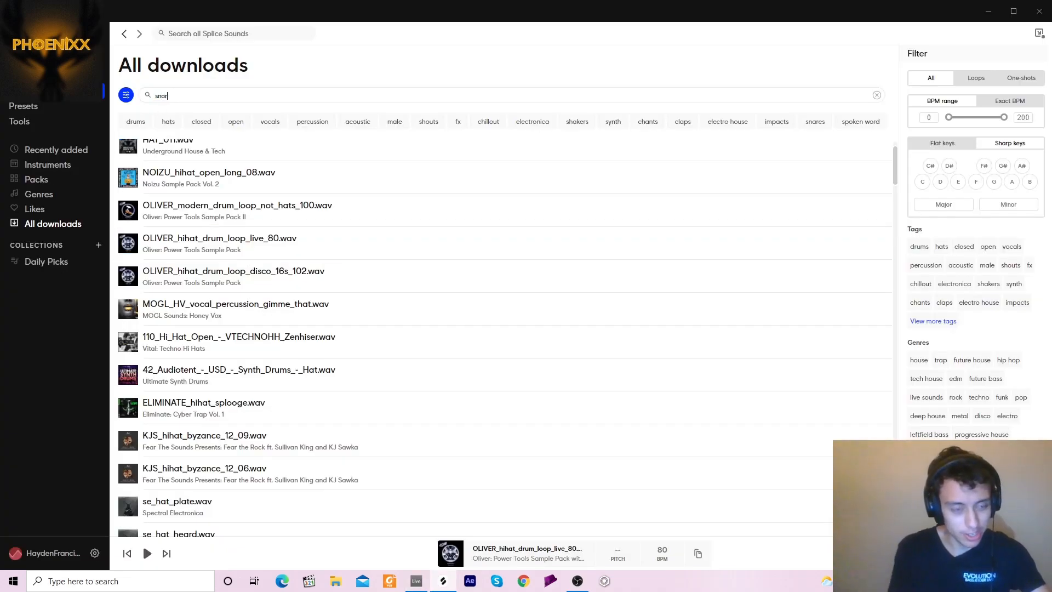
{"action": "type", "text": "e"}
{"action": "left_click", "coordinate": [131, 419]}
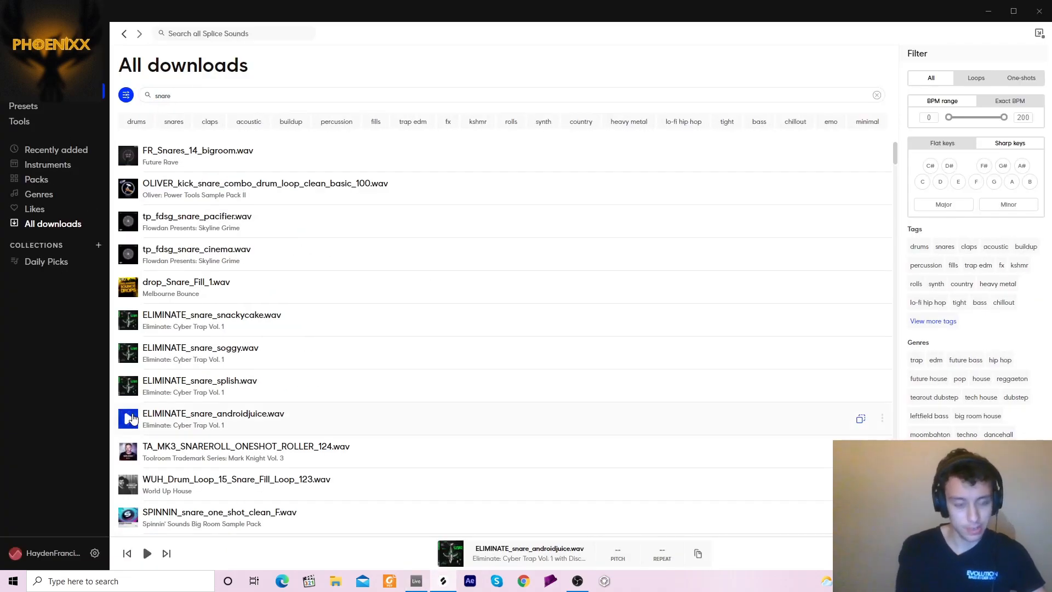
{"action": "key", "text": "Down"}
{"action": "key", "text": "Down"}
{"action": "key", "text": "Down"}
{"action": "key", "text": "Down"}
{"action": "key", "text": "Down"}
{"action": "key", "text": "Down"}
{"action": "key", "text": "Down"}
{"action": "key", "text": "Down"}
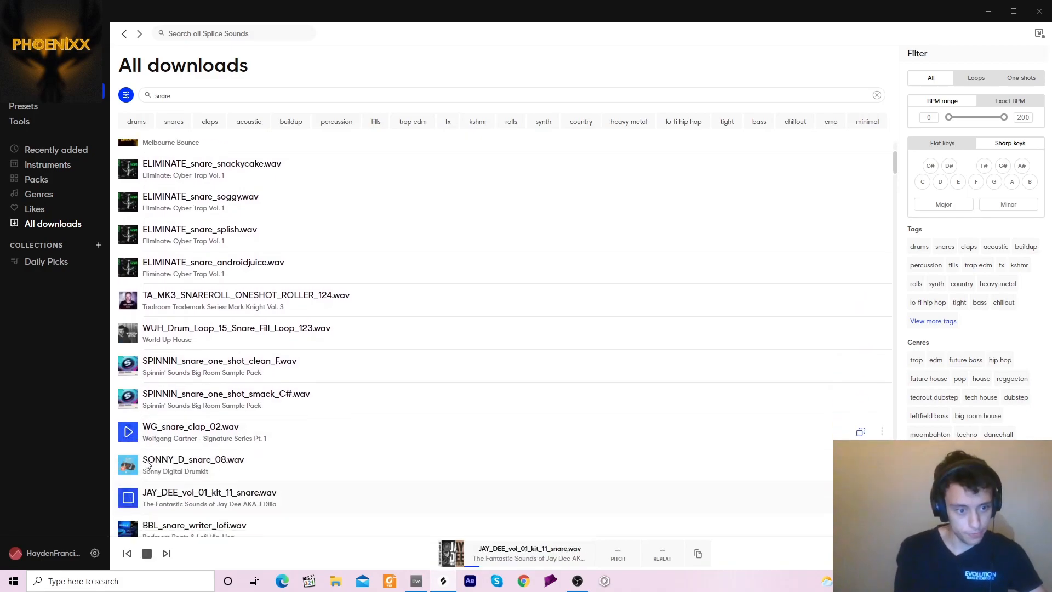
{"action": "key", "text": "Up"}
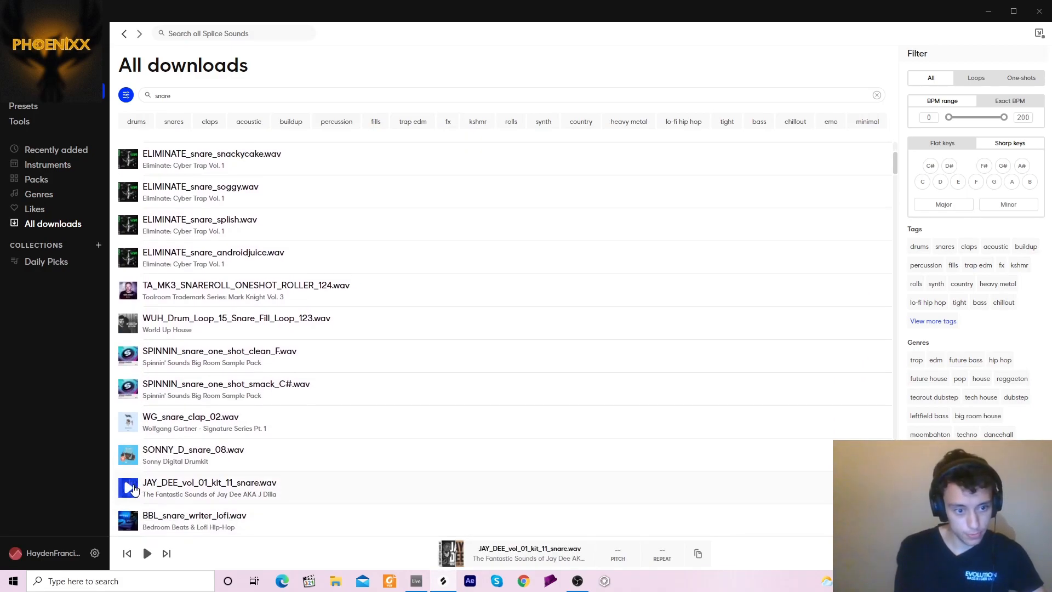
Add JAY_DEE_vol_01_kit_11_snare.wav to a new track in bar 1, shift it to just before beat 2, and play the loop
{"action": "left_click_drag", "start_coordinate": [160, 488], "coordinate": [333, 343]}
{"action": "key", "text": "space"}
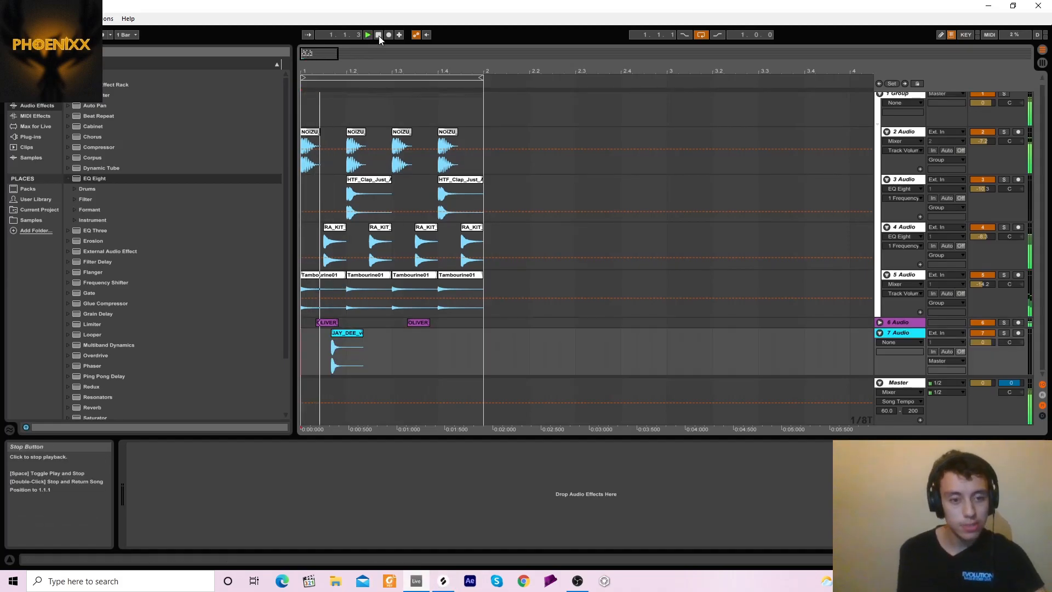
{"action": "left_click_drag", "start_coordinate": [311, 71], "coordinate": [331, 127]}
{"action": "left_click_drag", "start_coordinate": [452, 334], "coordinate": [489, 331]}
{"action": "double_click", "coordinate": [376, 33]}
{"action": "key", "text": "space"}
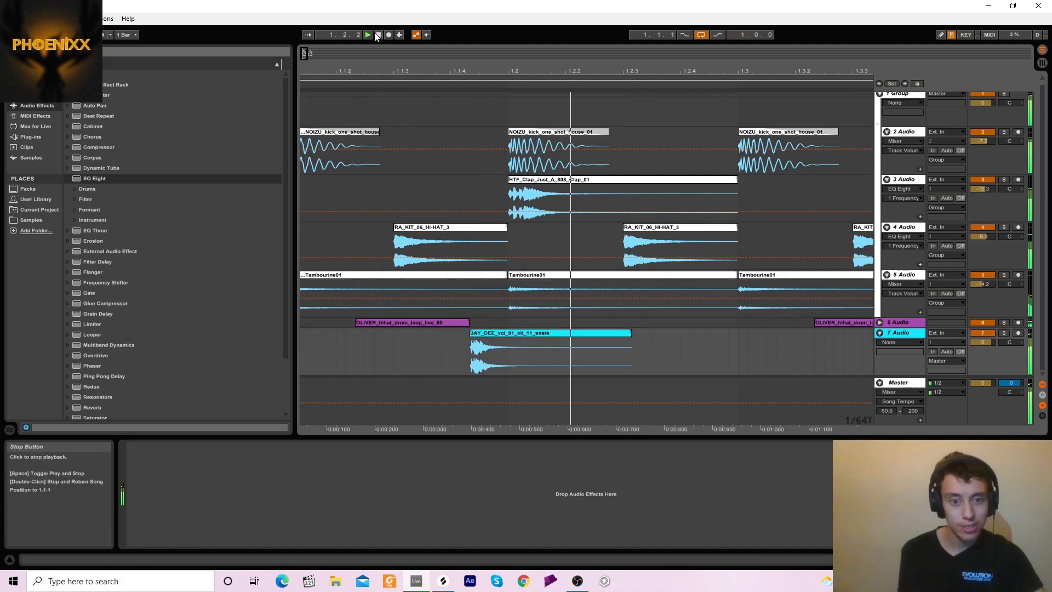
Move the snare clip to just before beat 3 of bar 1 and play the loop
{"action": "left_click_drag", "start_coordinate": [478, 335], "coordinate": [707, 338]}
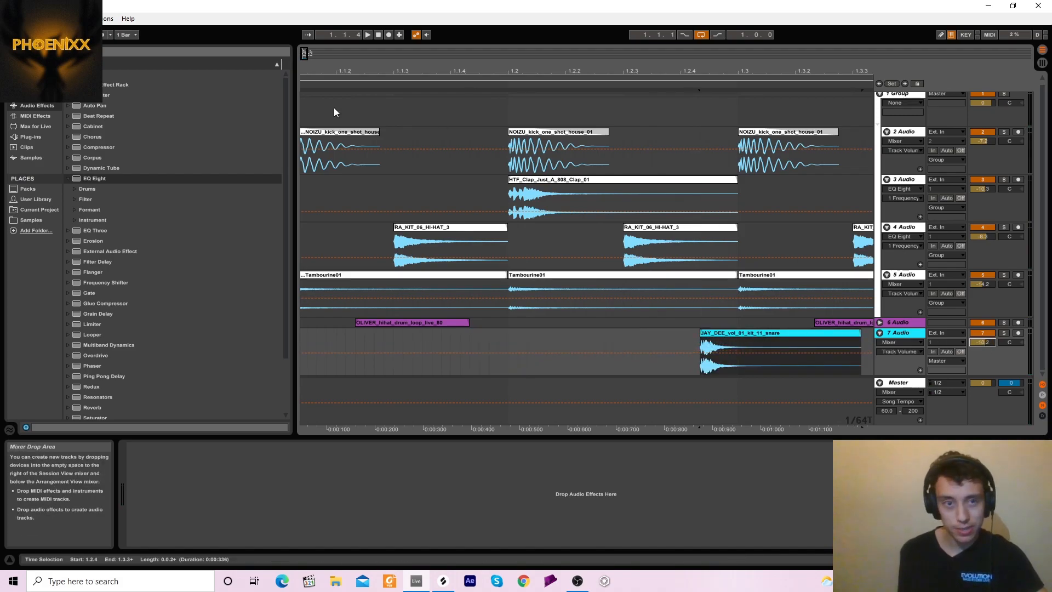
{"action": "key", "text": "space"}
{"action": "left_click_drag", "start_coordinate": [412, 71], "coordinate": [347, 68]}
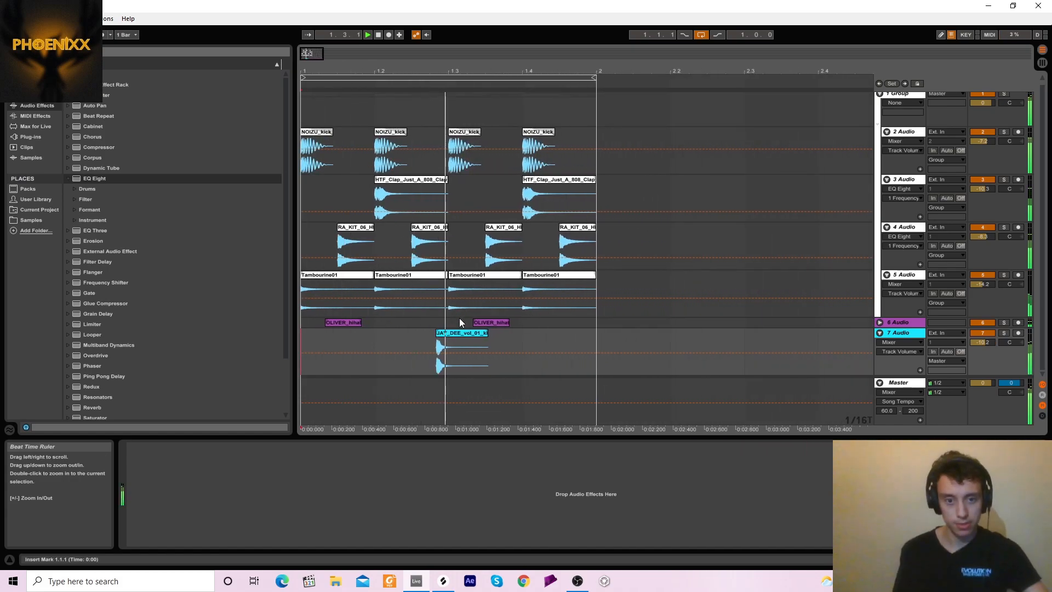
Lower the snare track's volume to -14.0 dB and pan it to 11R while the loop plays
{"action": "left_click", "coordinate": [982, 341]}
{"action": "left_click_drag", "start_coordinate": [983, 342], "coordinate": [977, 345]}
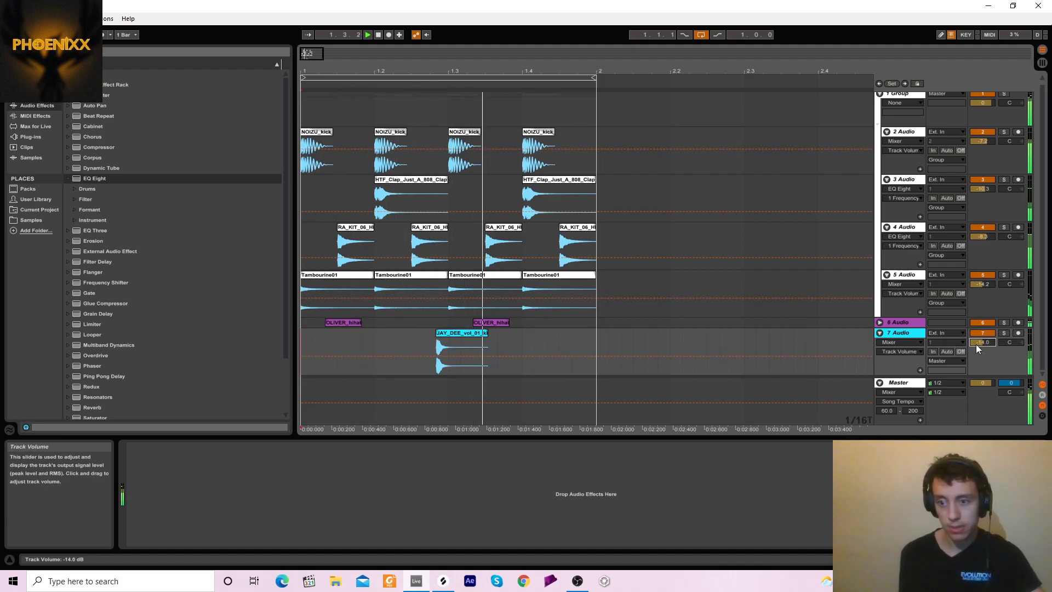
{"action": "left_click", "coordinate": [1017, 343]}
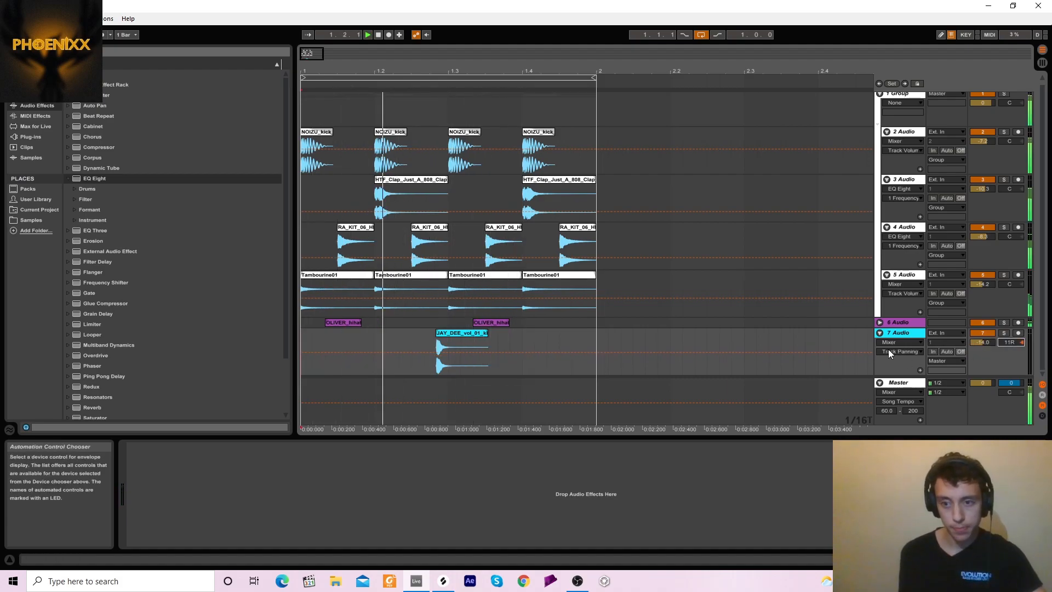
Fold the snare track and move it into the drum group
{"action": "left_click", "coordinate": [879, 333]}
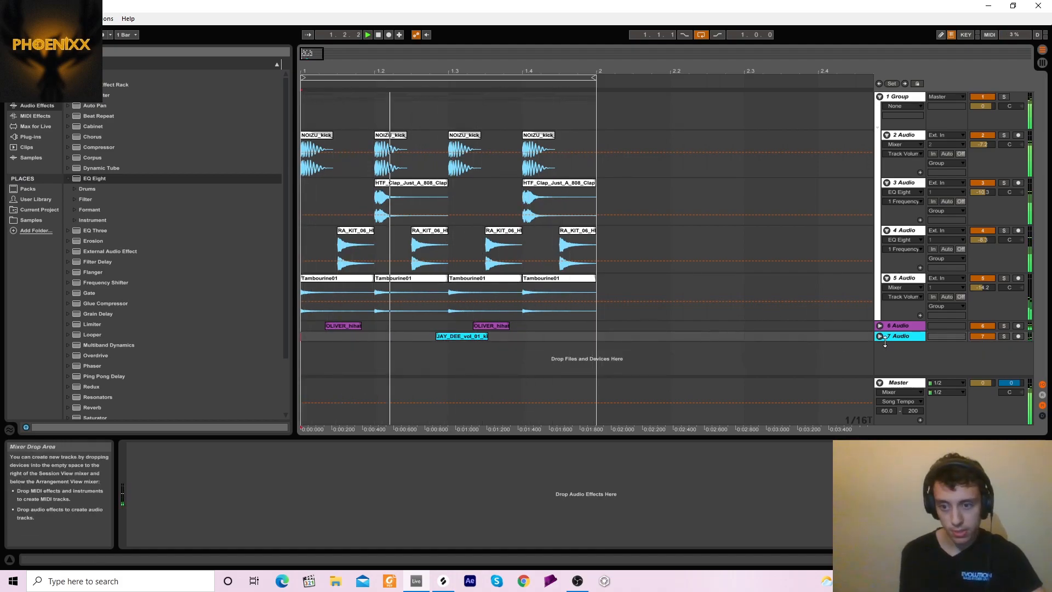
{"action": "left_click_drag", "start_coordinate": [897, 336], "coordinate": [717, 341]}
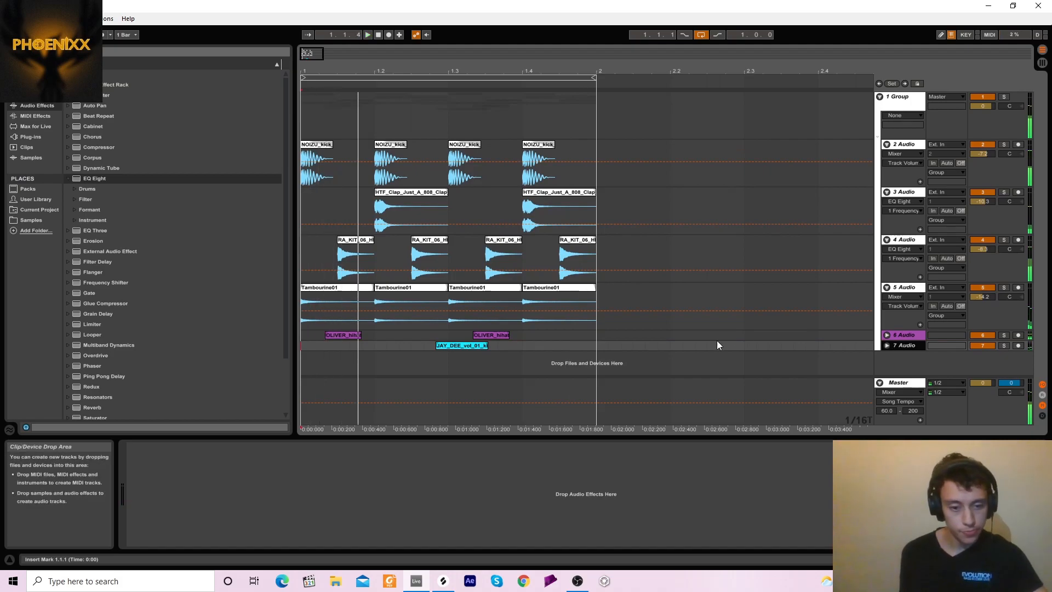
Switch to Splice, search the downloads for "clap" and preview the clap samples to choose 06_Clap_-_AMPED_Zenhiser.wav
{"action": "left_click", "coordinate": [452, 582]}
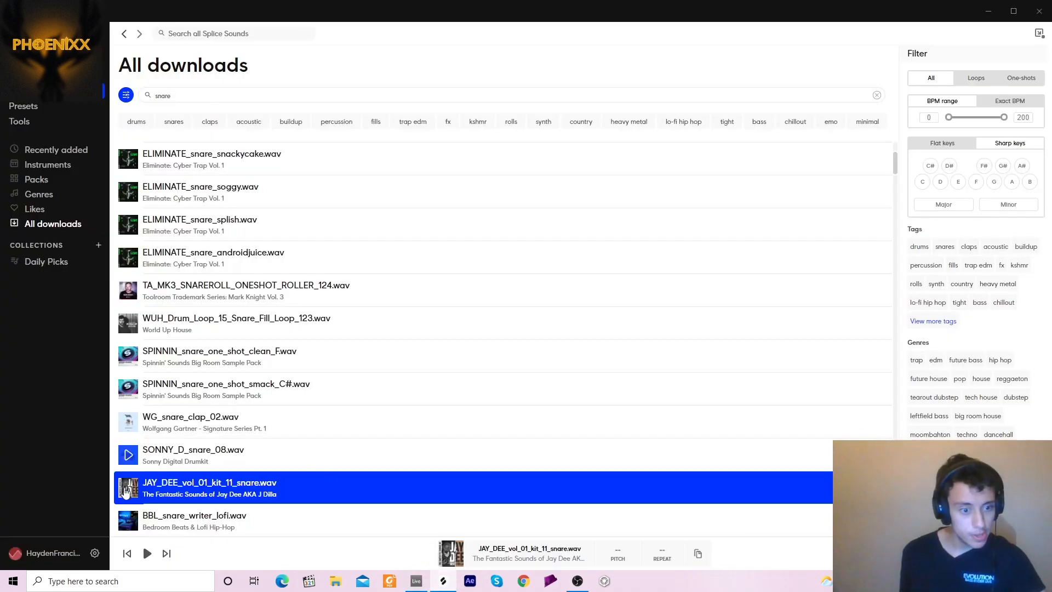
{"action": "left_click", "coordinate": [187, 96]}
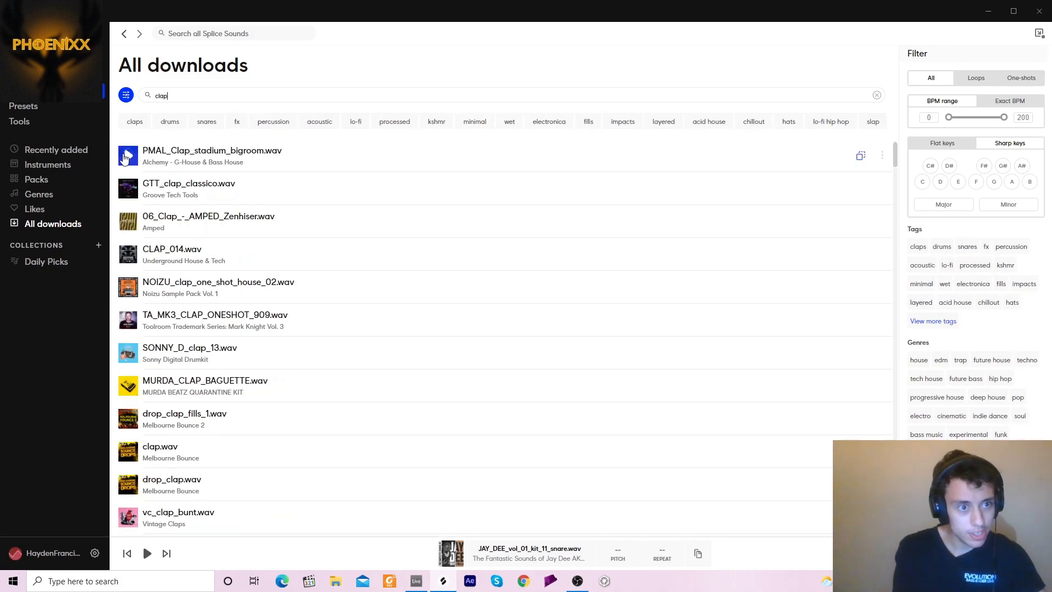
{"action": "left_click", "coordinate": [127, 156]}
{"action": "key", "text": "Down"}
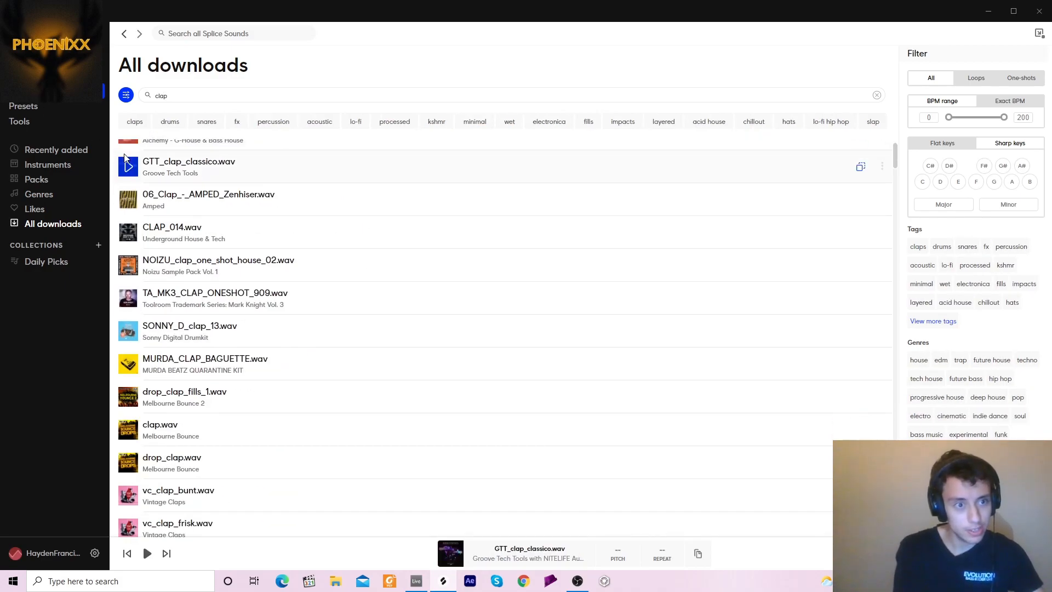
{"action": "key", "text": "Down"}
{"action": "key", "text": "Down"}
{"action": "key", "text": "Up"}
Add 06_Clap_-_AMPED_Zenhiser.wav to a new track just before beat 2, set its volume to -12.2 dB and play the loop
{"action": "left_click_drag", "start_coordinate": [397, 488], "coordinate": [365, 357]}
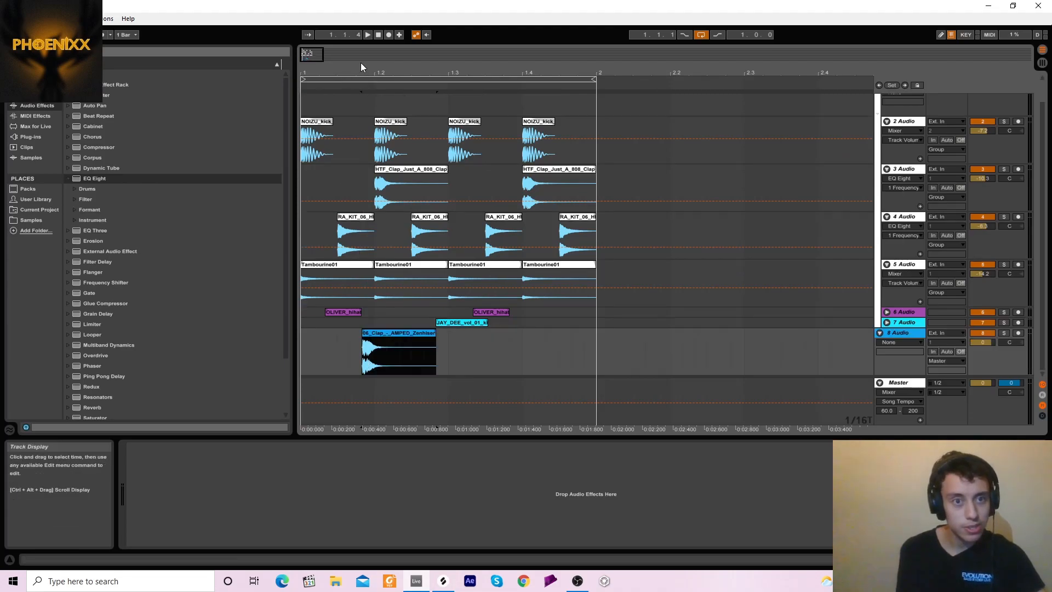
{"action": "left_click", "coordinate": [383, 36]}
{"action": "left_click_drag", "start_coordinate": [977, 344], "coordinate": [977, 357]}
{"action": "left_click", "coordinate": [368, 35]}
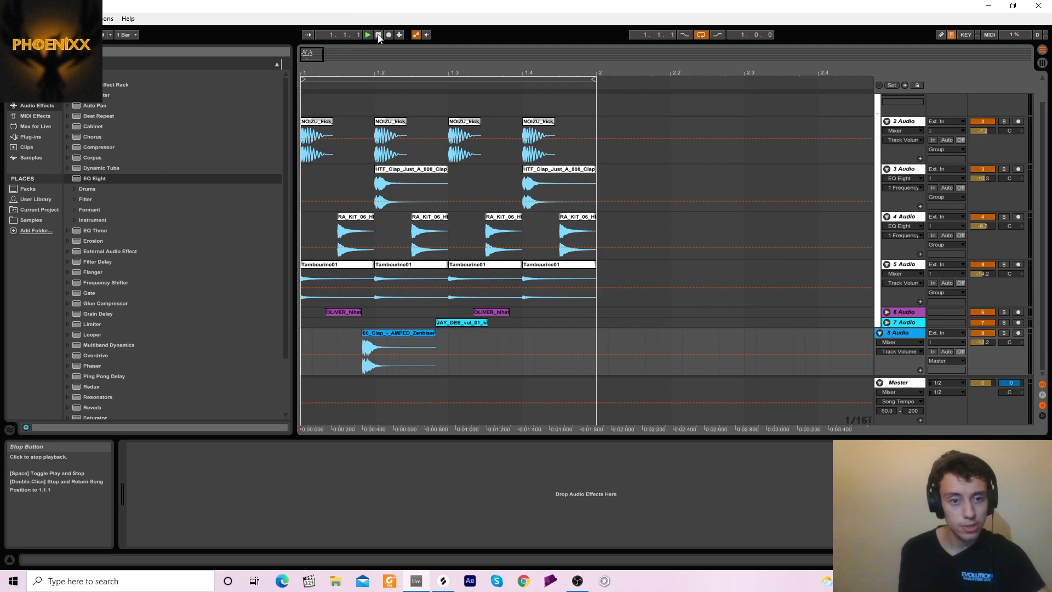
{"action": "key", "text": "space"}
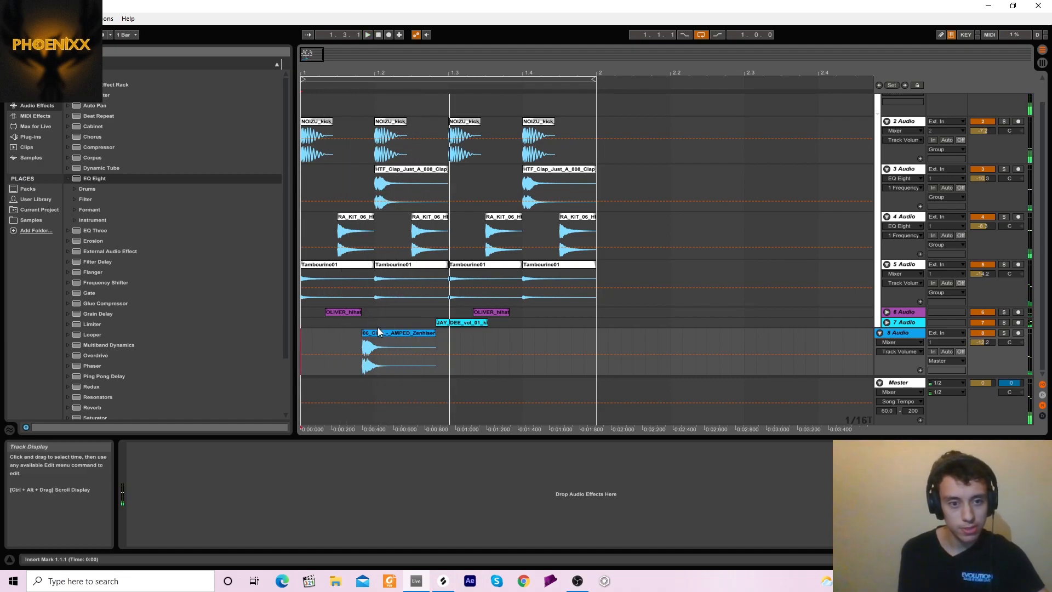
Move the new clap clip to the off-beat after beat 4 and delete the part that extends past the start of bar 2
{"action": "left_click_drag", "start_coordinate": [380, 333], "coordinate": [414, 335]}
{"action": "left_click", "coordinate": [367, 35]}
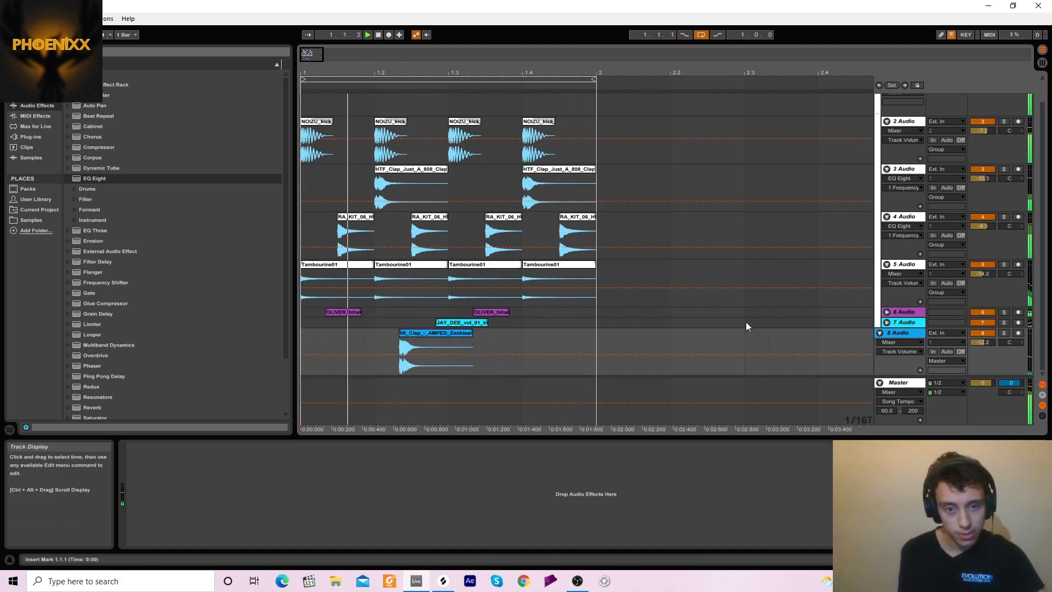
{"action": "left_click_drag", "start_coordinate": [409, 338], "coordinate": [570, 337]}
{"action": "left_click", "coordinate": [519, 344]}
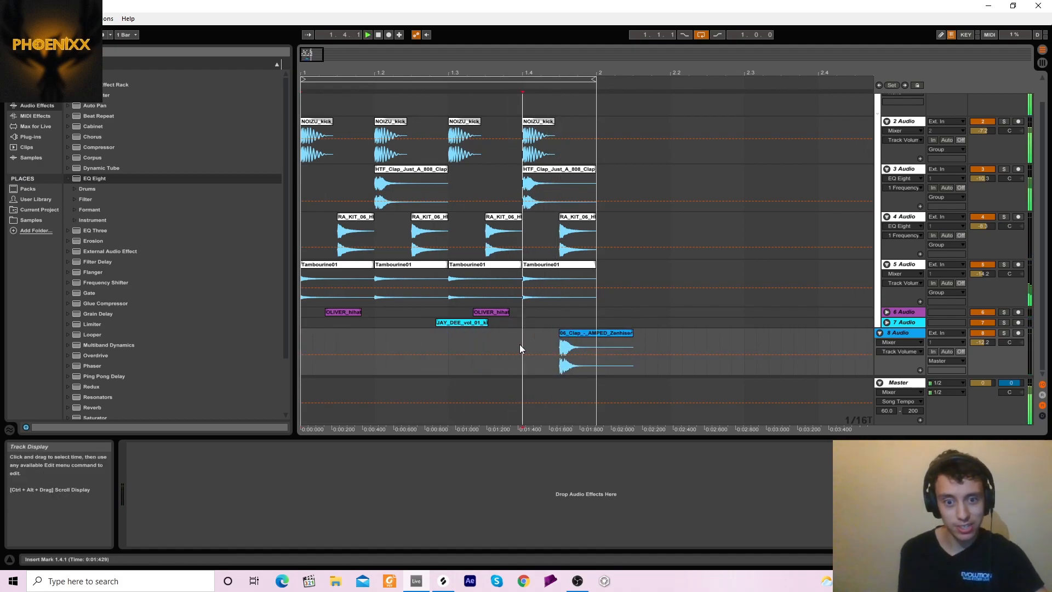
{"action": "left_click_drag", "start_coordinate": [636, 337], "coordinate": [597, 349]}
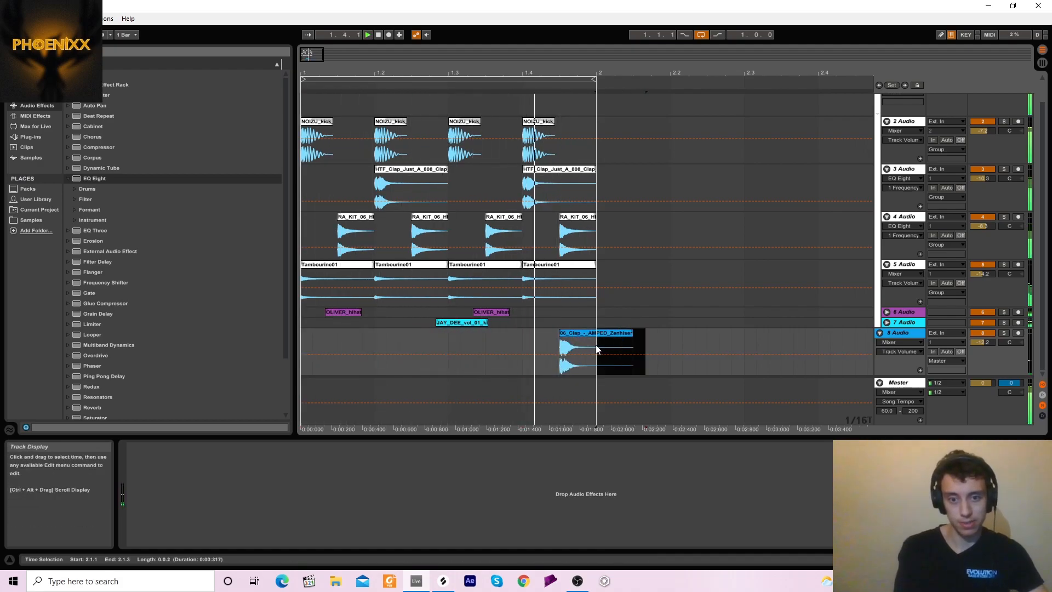
Lower the new clap track's volume to -14.9 dB, and move the track into the drum group before folding the group
{"action": "left_click", "coordinate": [983, 342]}
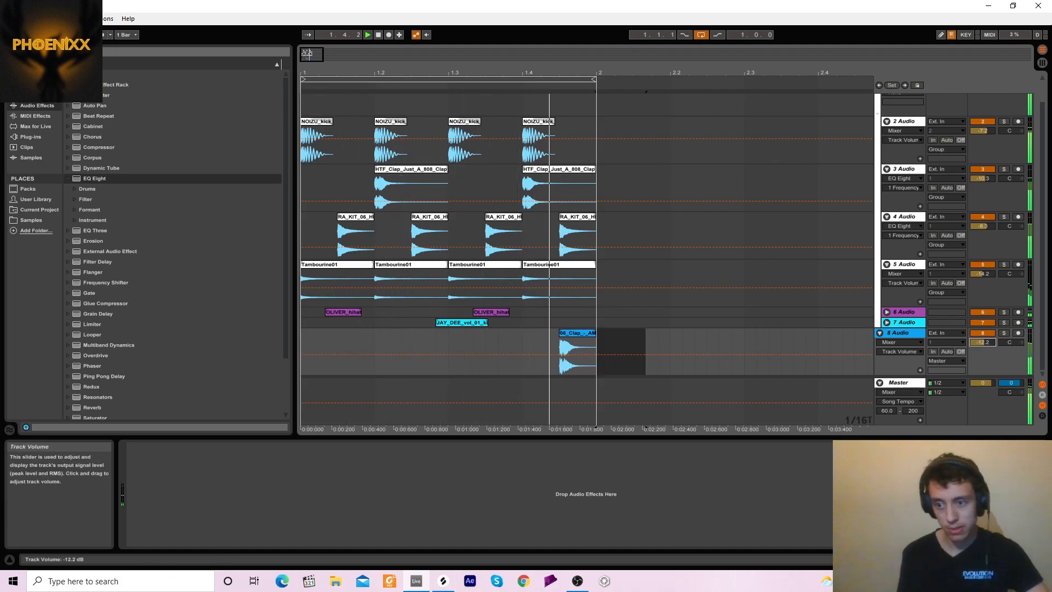
{"action": "left_click_drag", "start_coordinate": [979, 343], "coordinate": [979, 349]}
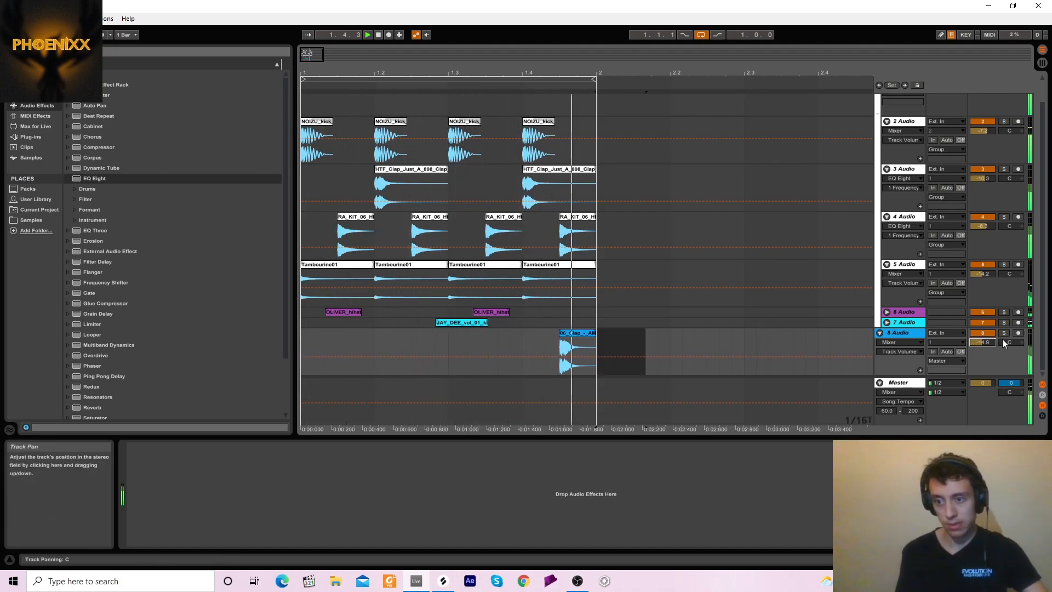
{"action": "left_click_drag", "start_coordinate": [899, 334], "coordinate": [897, 326]}
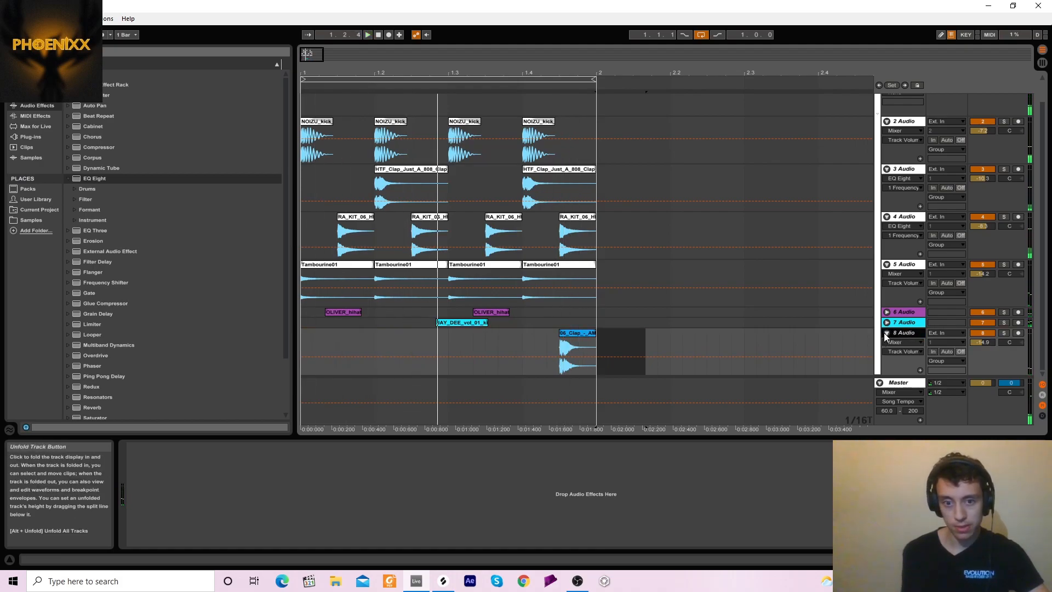
{"action": "scroll", "coordinate": [886, 339], "scroll_direction": "up", "scroll_amount": 1}
{"action": "left_click", "coordinate": [880, 99]}
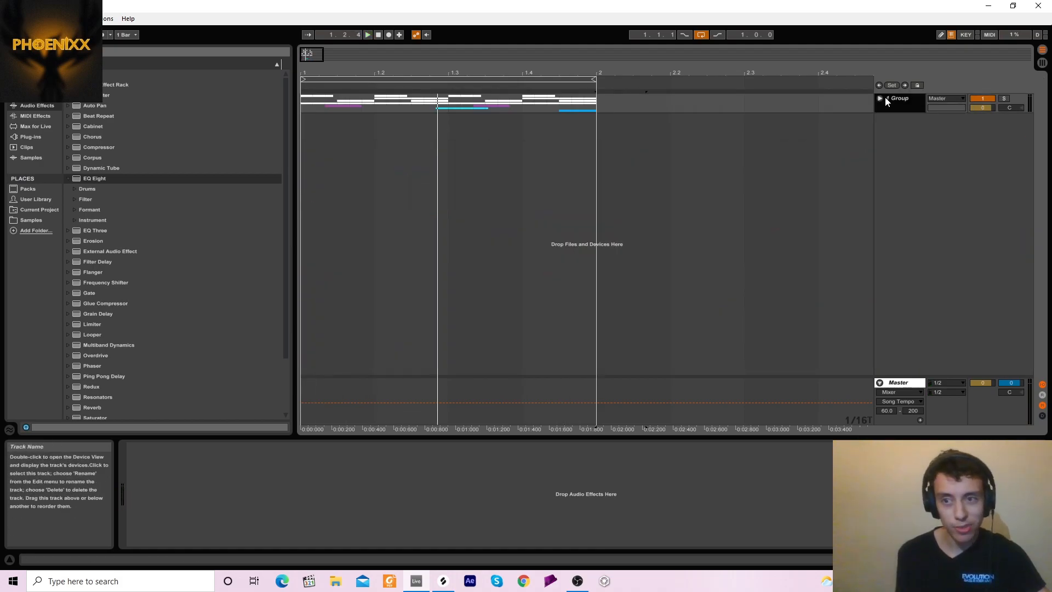
Search the audio effects for "ott", load the OTT preset onto the drum group and set its Amount to 16 %
{"action": "left_click", "coordinate": [899, 102]}
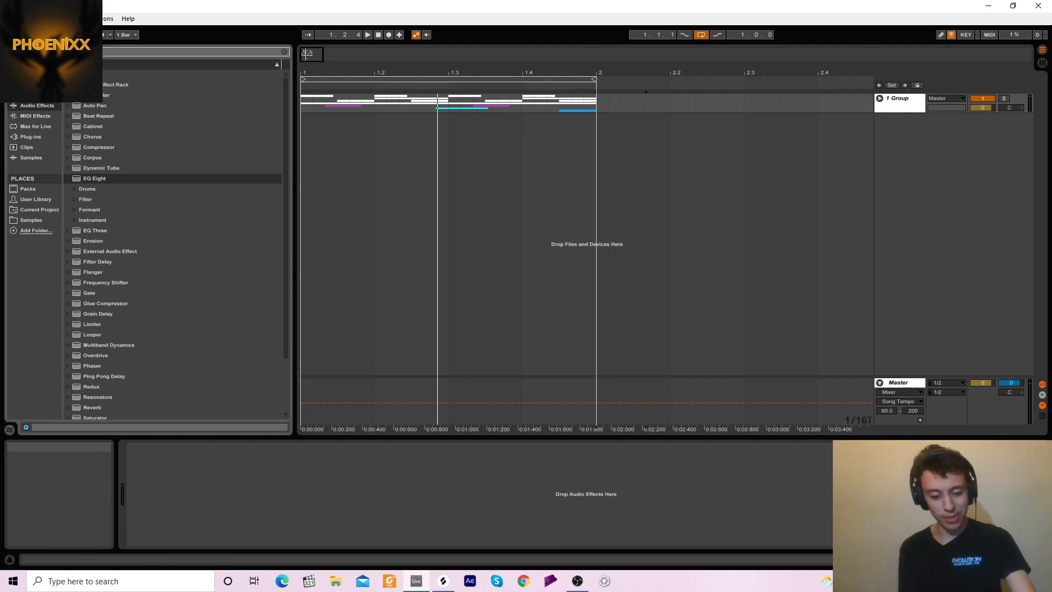
{"action": "type", "text": "ott"}
{"action": "key", "text": "Down"}
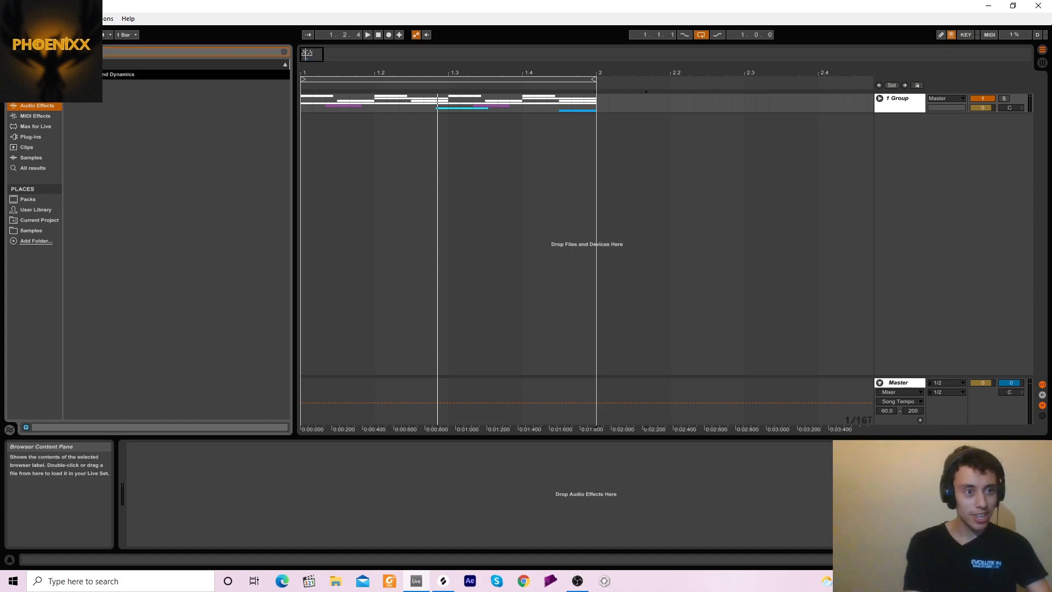
{"action": "key", "text": "Down"}
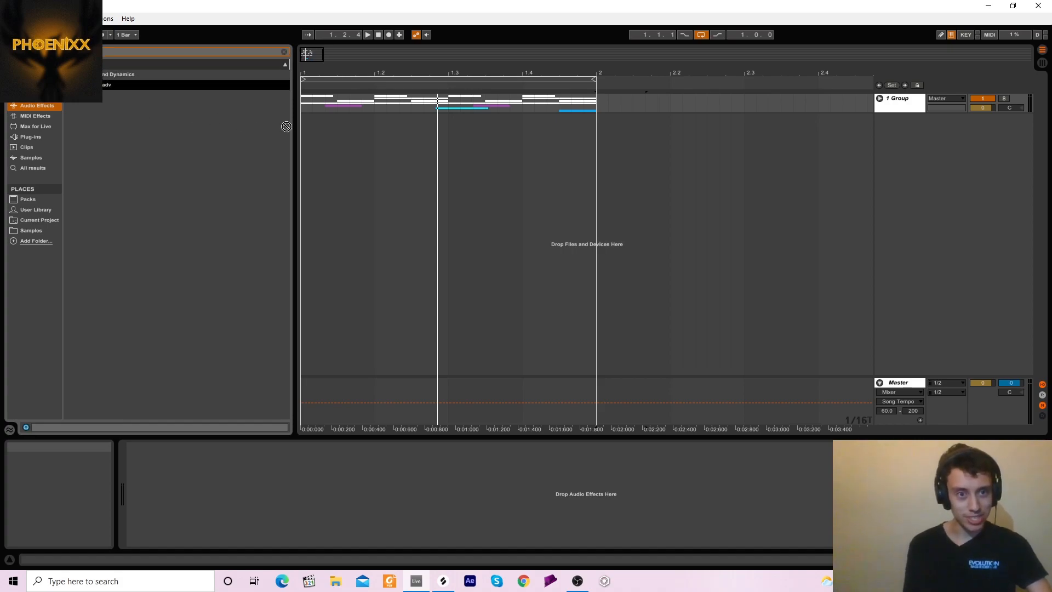
{"action": "left_click_drag", "start_coordinate": [322, 104], "coordinate": [323, 104]}
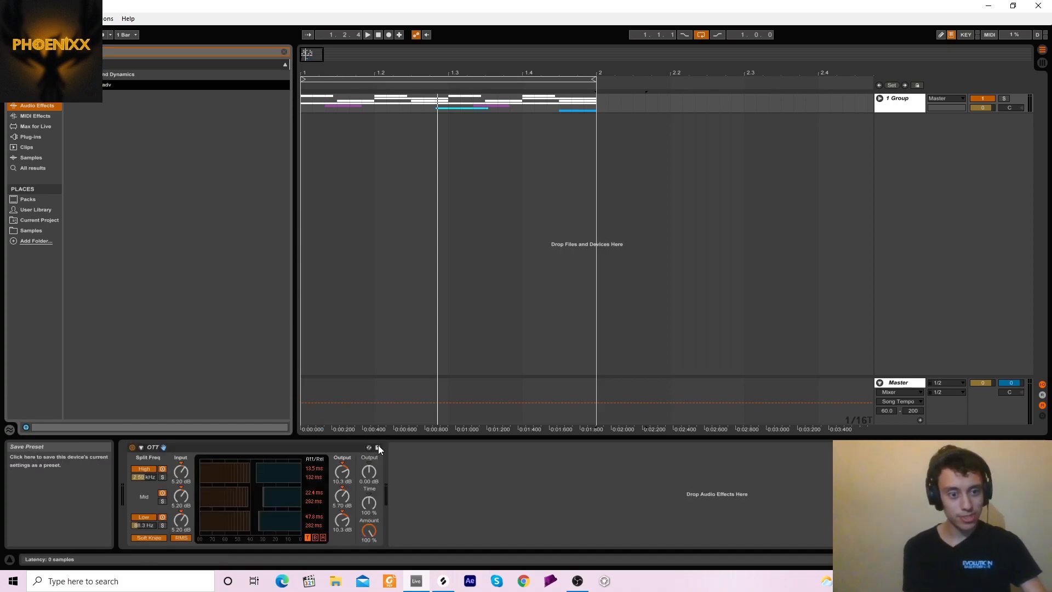
{"action": "left_click", "coordinate": [374, 530]}
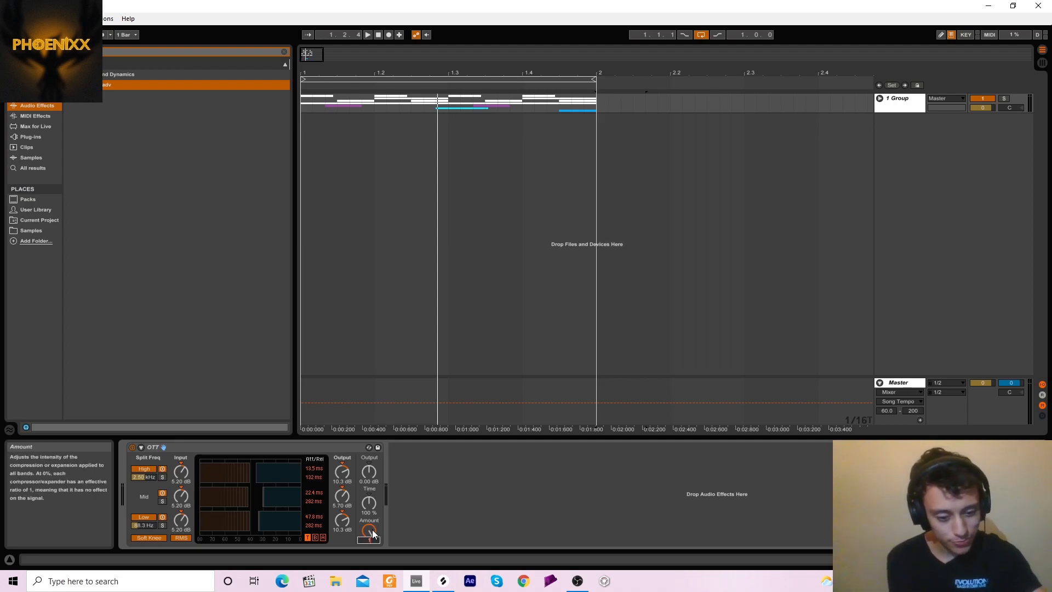
{"action": "left_click", "coordinate": [456, 516]}
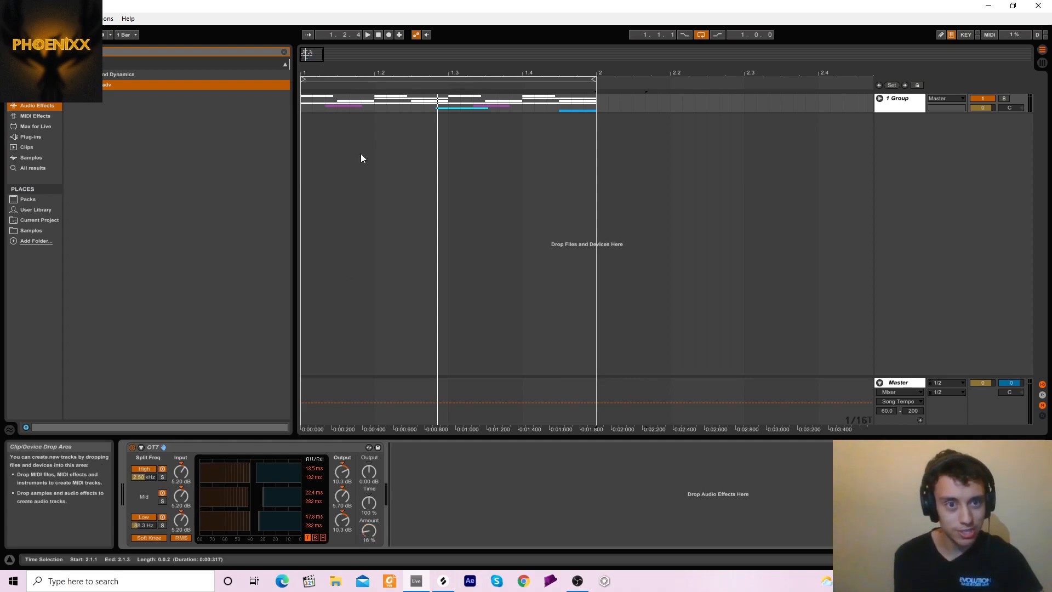
Play the drum loop from the start to hear the OTT compression on the group
{"action": "left_click", "coordinate": [379, 35]}
{"action": "key", "text": "space"}
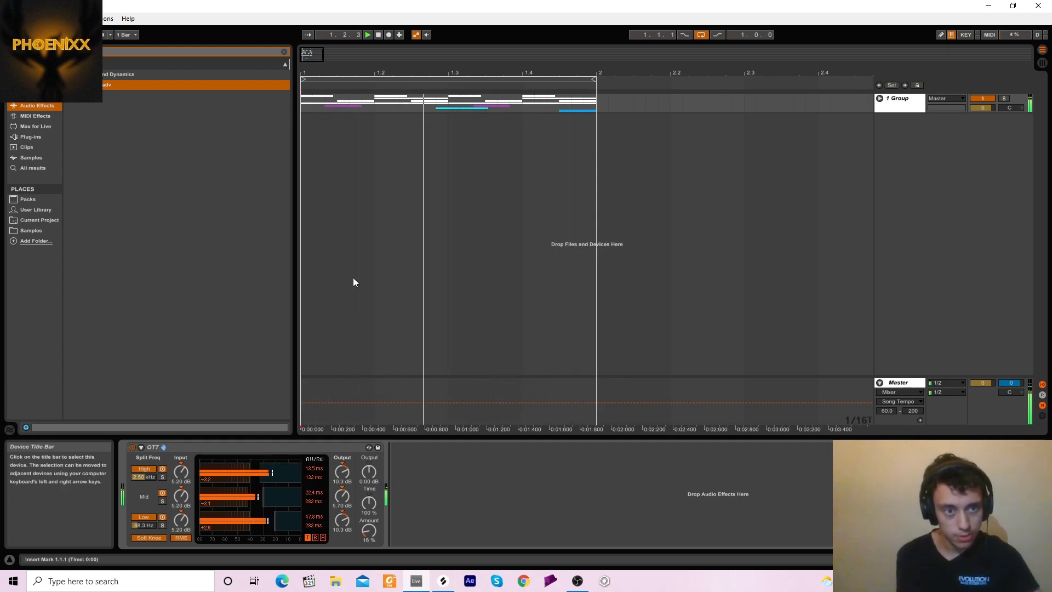
{"action": "left_click_drag", "start_coordinate": [413, 72], "coordinate": [413, 39]}
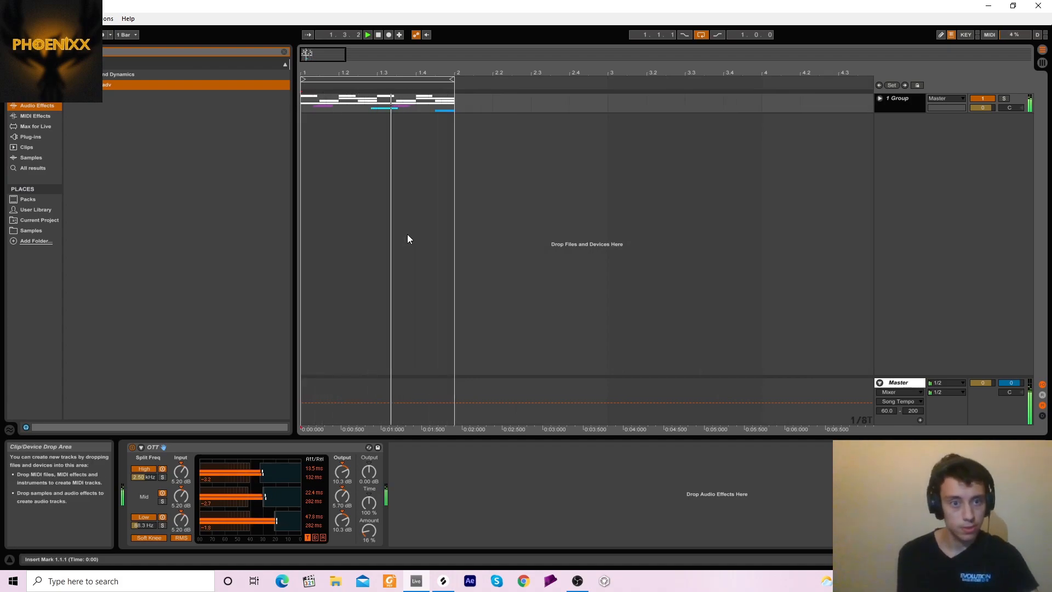
{"action": "key", "text": "space"}
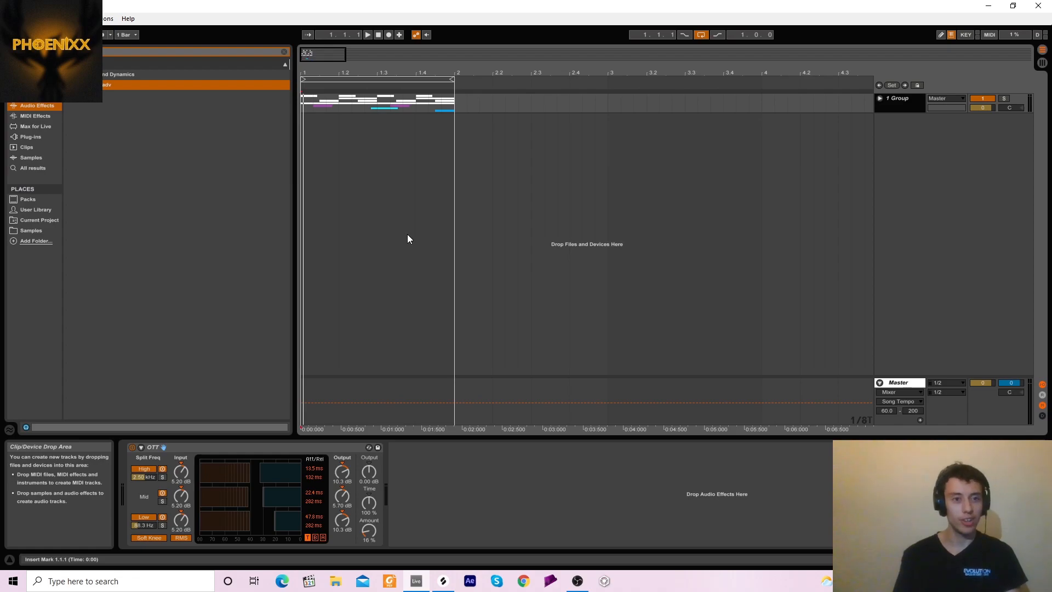
Clear the browser search and load the VPS Avenger plug-in onto a new track below the drum group
{"action": "key", "text": "ctrl+f"}
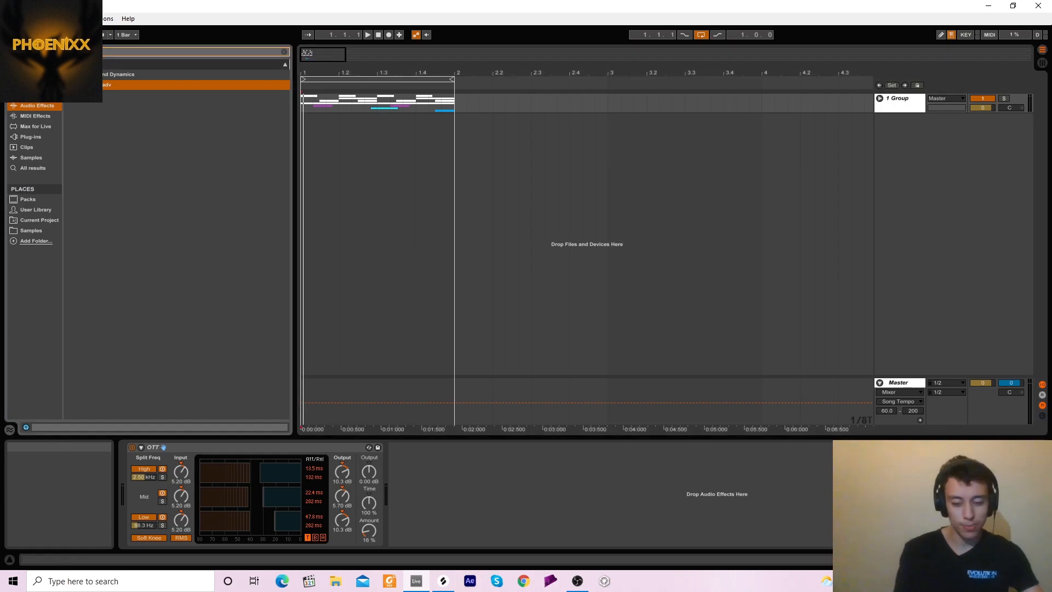
{"action": "key", "text": "BackSpace"}
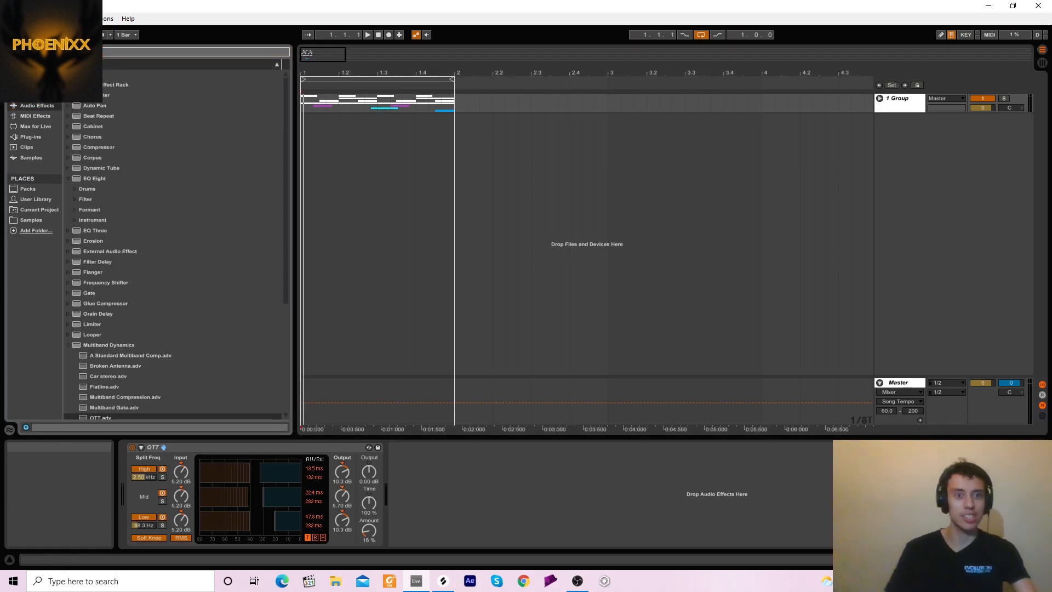
{"action": "left_click", "coordinate": [25, 136]}
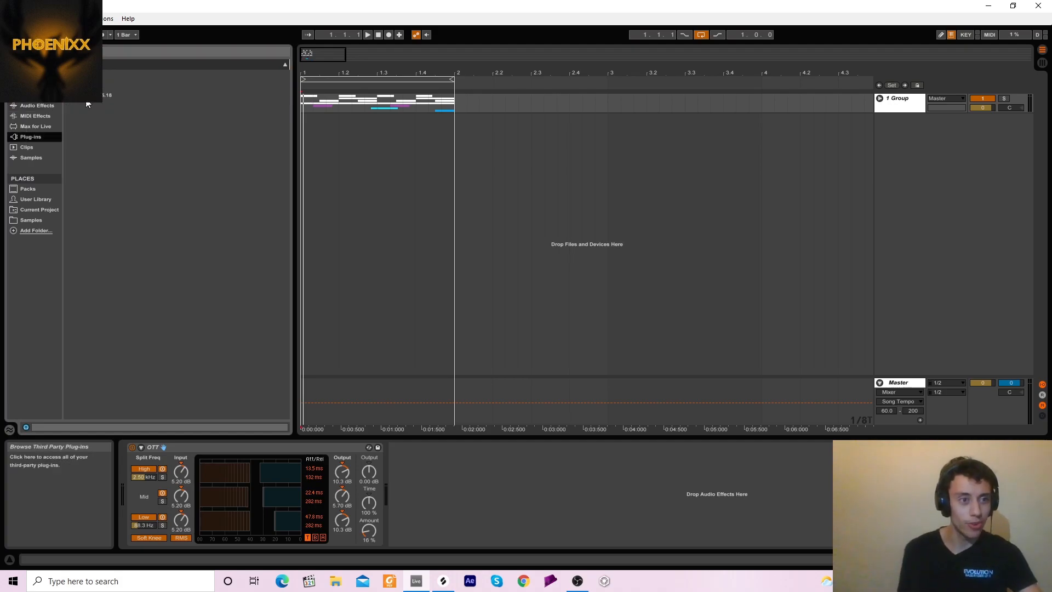
{"action": "left_click_drag", "start_coordinate": [94, 126], "coordinate": [353, 171]}
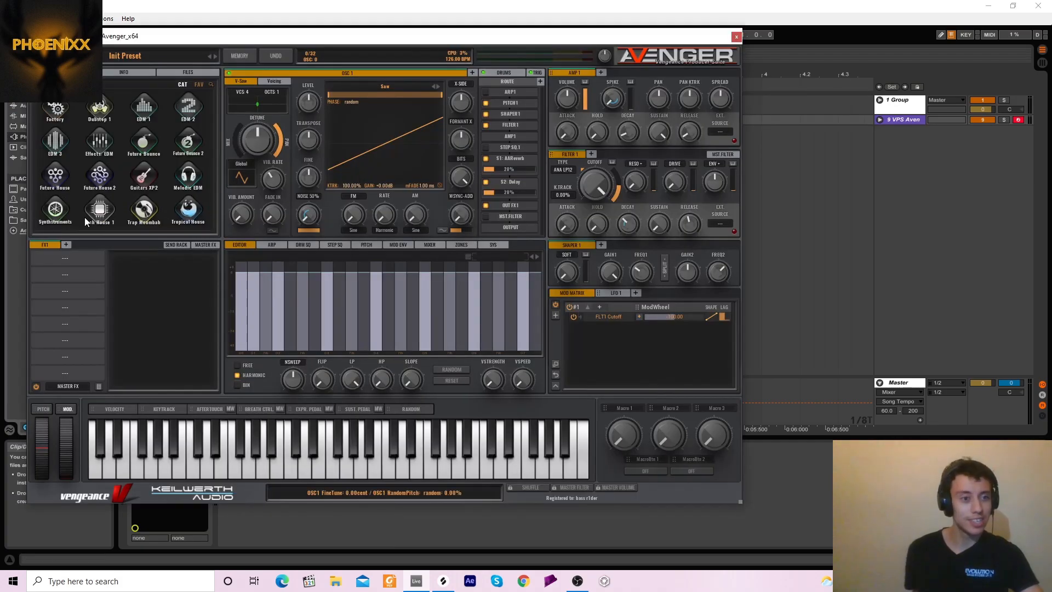
Load the BA Tech House Sub 2 preset from Avenger's Tech House 1 bass sounds, test it with several notes and close the plug-in window
{"action": "left_click", "coordinate": [97, 209]}
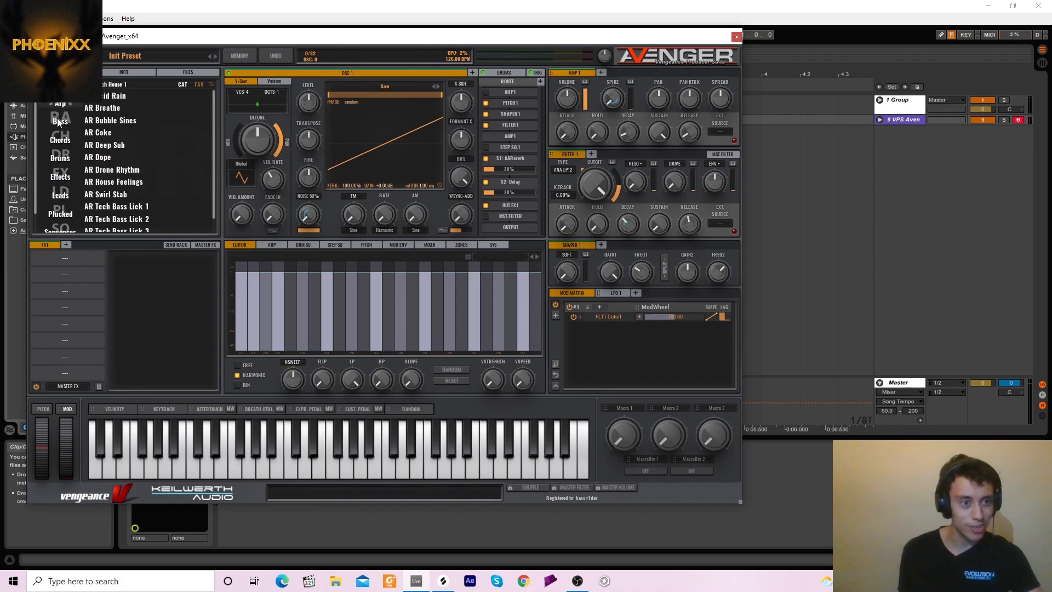
{"action": "scroll", "coordinate": [97, 164], "scroll_direction": "up", "scroll_amount": 10}
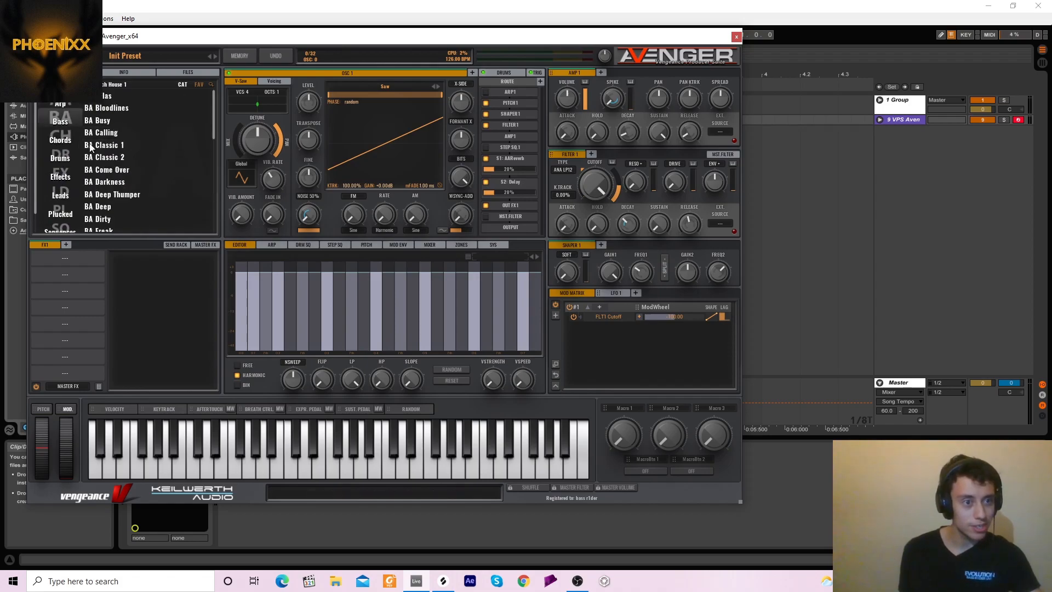
{"action": "left_click_drag", "start_coordinate": [215, 121], "coordinate": [212, 203]}
{"action": "left_click", "coordinate": [140, 199]}
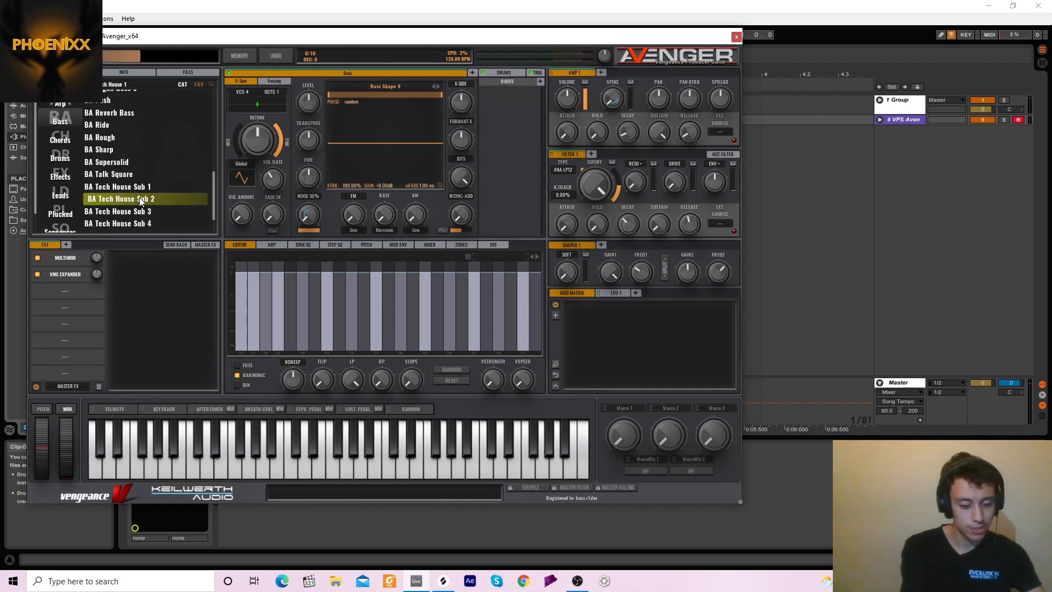
{"action": "key", "text": "h"}
{"action": "key", "text": "k"}
{"action": "key", "text": "z"}
{"action": "key", "text": "h"}
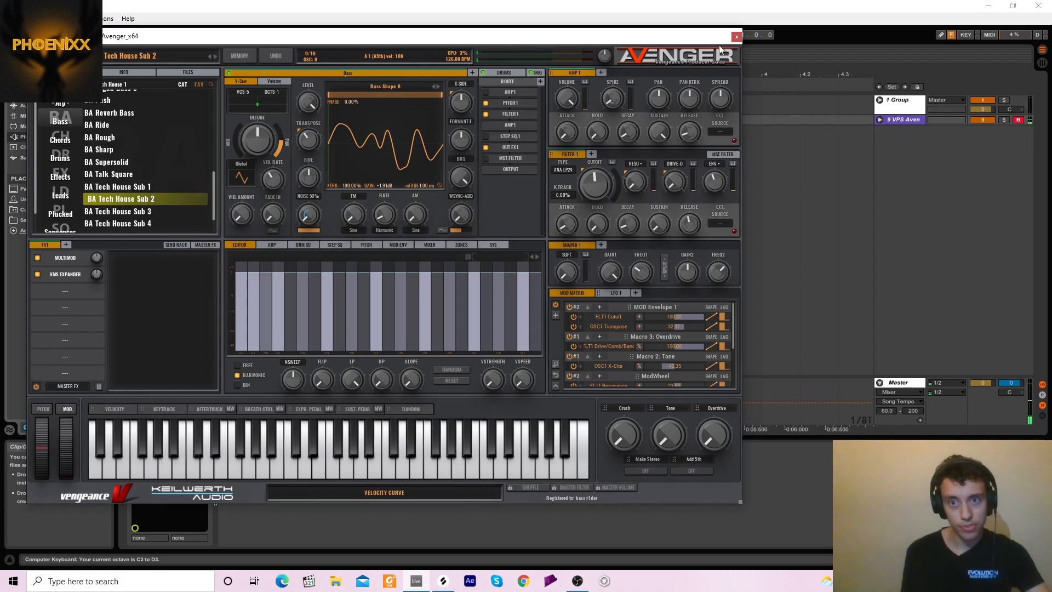
{"action": "left_click", "coordinate": [736, 37]}
Load LFOTool onto the Avenger track, shape its volume curve to rise smoothly from zero to full by mid-cycle, and close the plug-in
{"action": "left_click_drag", "start_coordinate": [88, 106], "coordinate": [338, 119]}
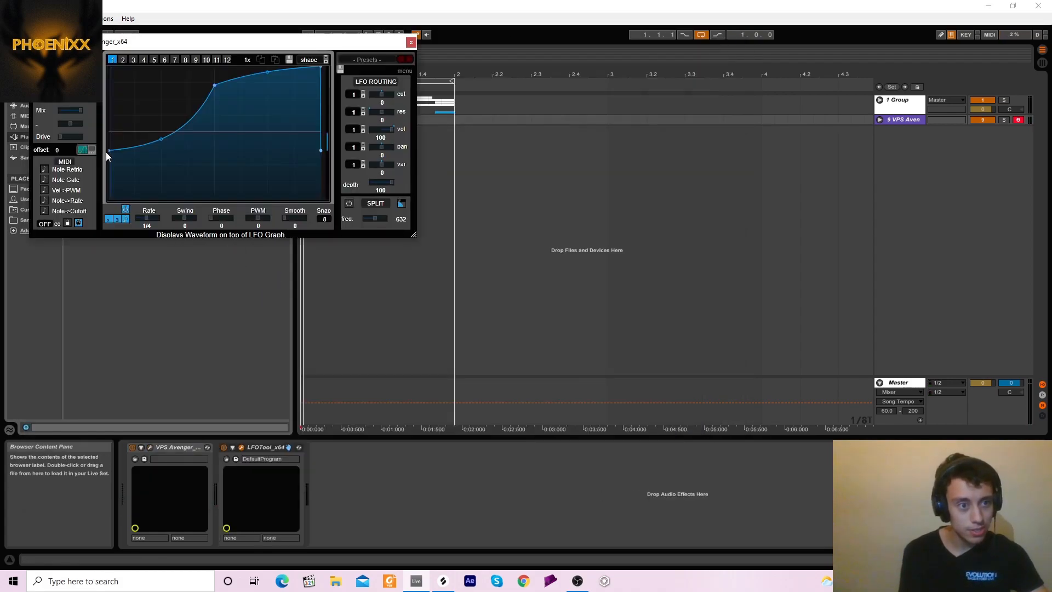
{"action": "left_click_drag", "start_coordinate": [120, 197], "coordinate": [122, 207]}
{"action": "left_click_drag", "start_coordinate": [216, 85], "coordinate": [212, 64]}
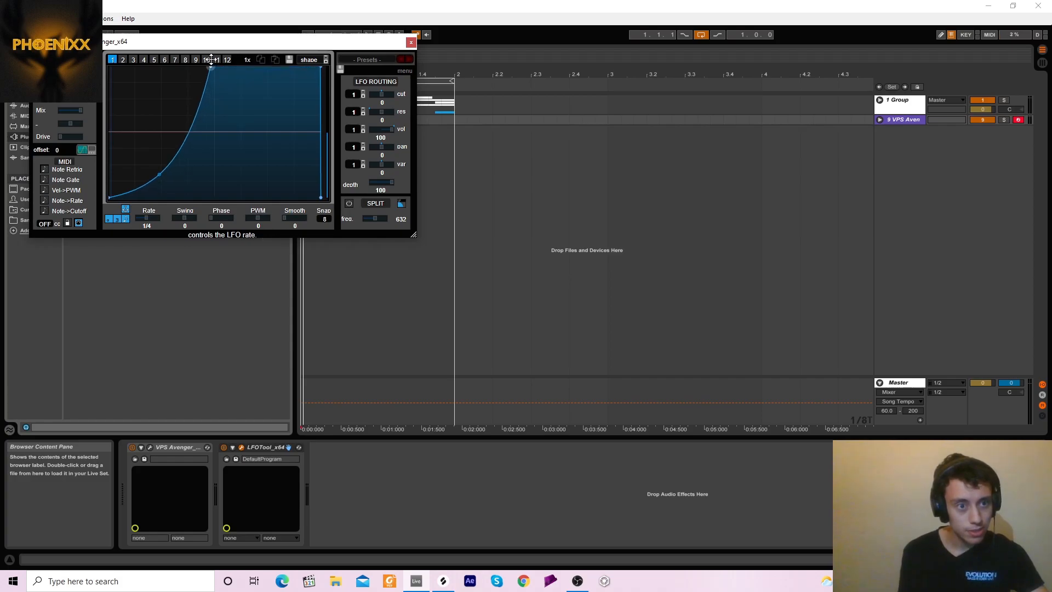
{"action": "double_click", "coordinate": [189, 131]}
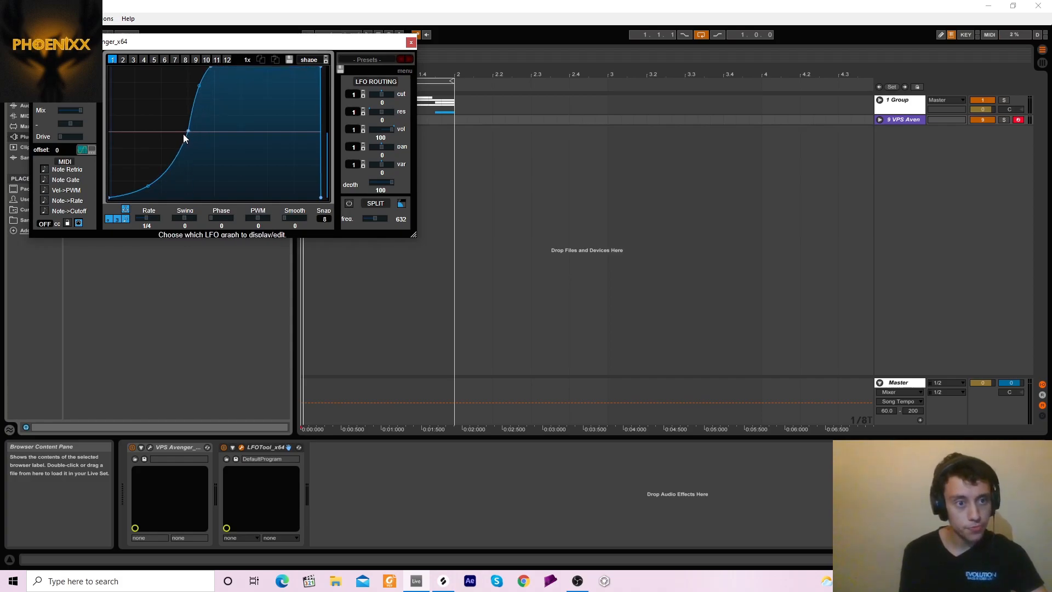
{"action": "left_click_drag", "start_coordinate": [188, 131], "coordinate": [183, 132]}
{"action": "left_click_drag", "start_coordinate": [320, 68], "coordinate": [316, 63]}
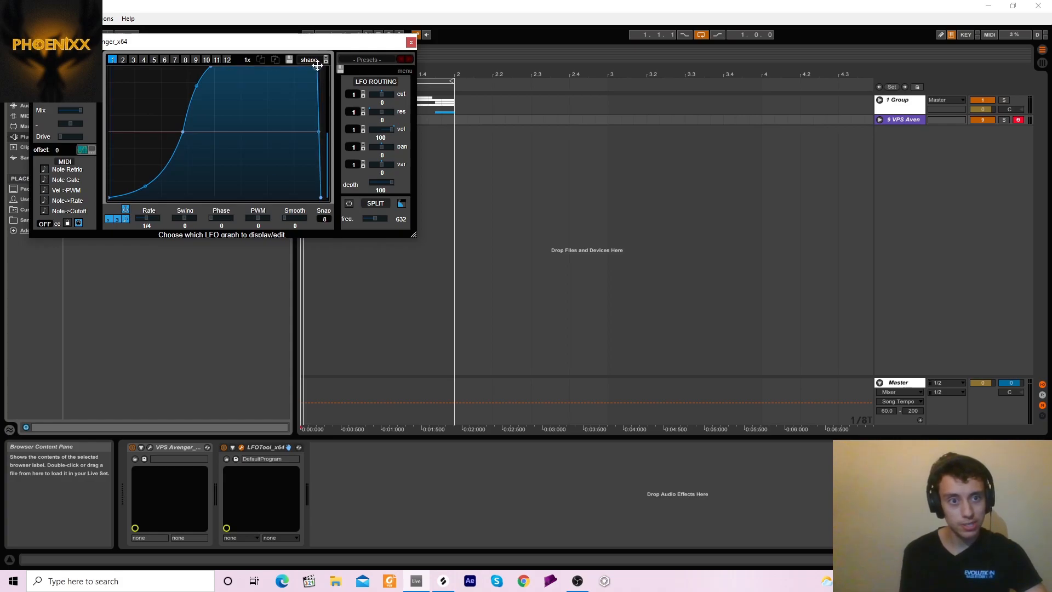
{"action": "left_click", "coordinate": [411, 42]}
Create an empty one-bar MIDI clip on the Avenger track and open it for note editing
{"action": "left_click", "coordinate": [387, 35]}
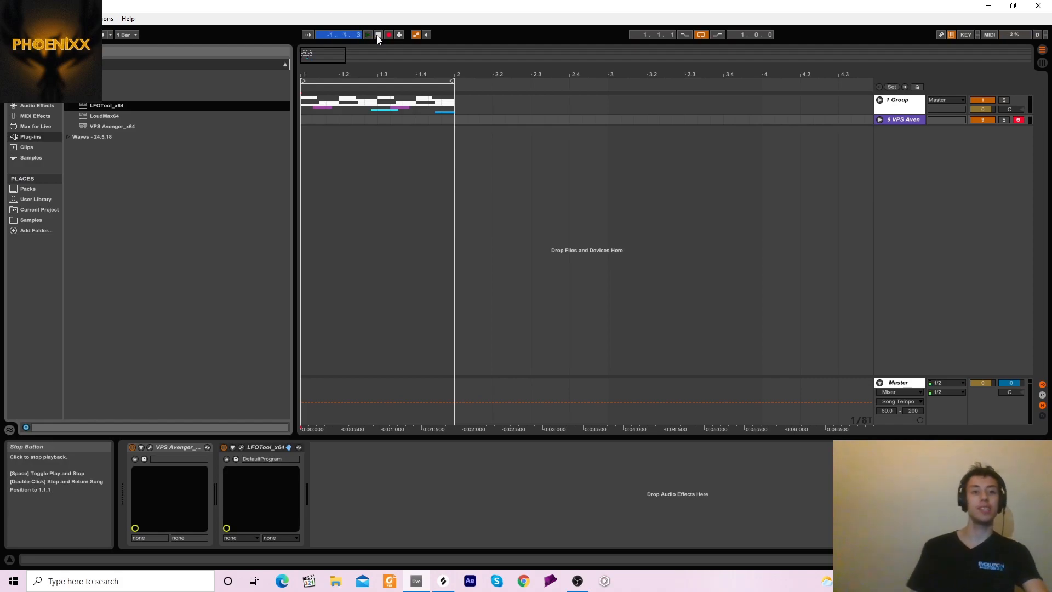
{"action": "left_click", "coordinate": [377, 35]}
{"action": "left_click_drag", "start_coordinate": [337, 121], "coordinate": [454, 121]}
{"action": "double_click", "coordinate": [437, 121]}
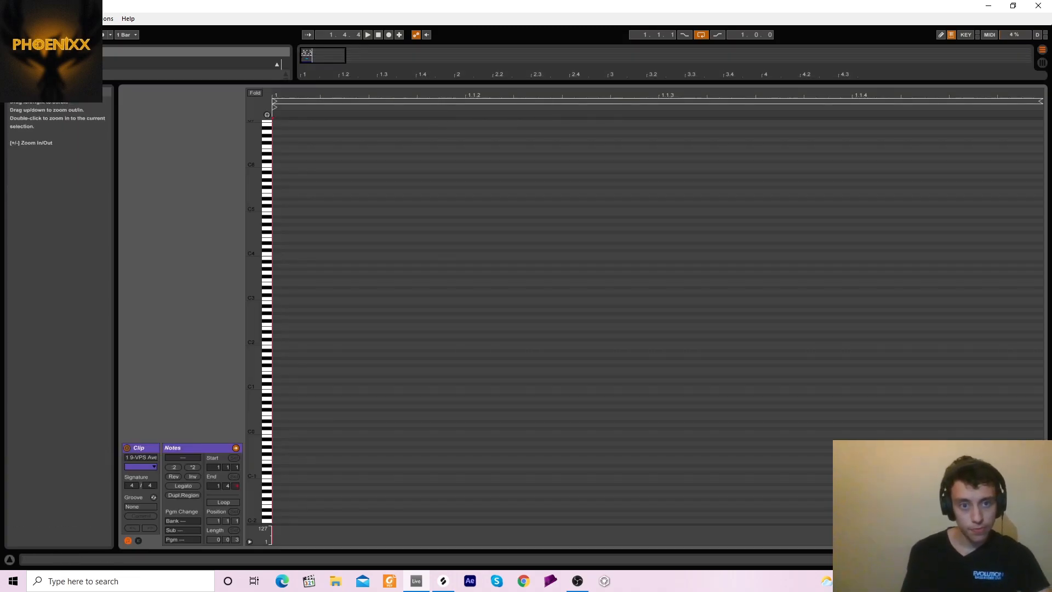
Add an A2 note at the start of the clip and turn on the triplet grid
{"action": "double_click", "coordinate": [281, 309]}
{"action": "right_click", "coordinate": [337, 338]}
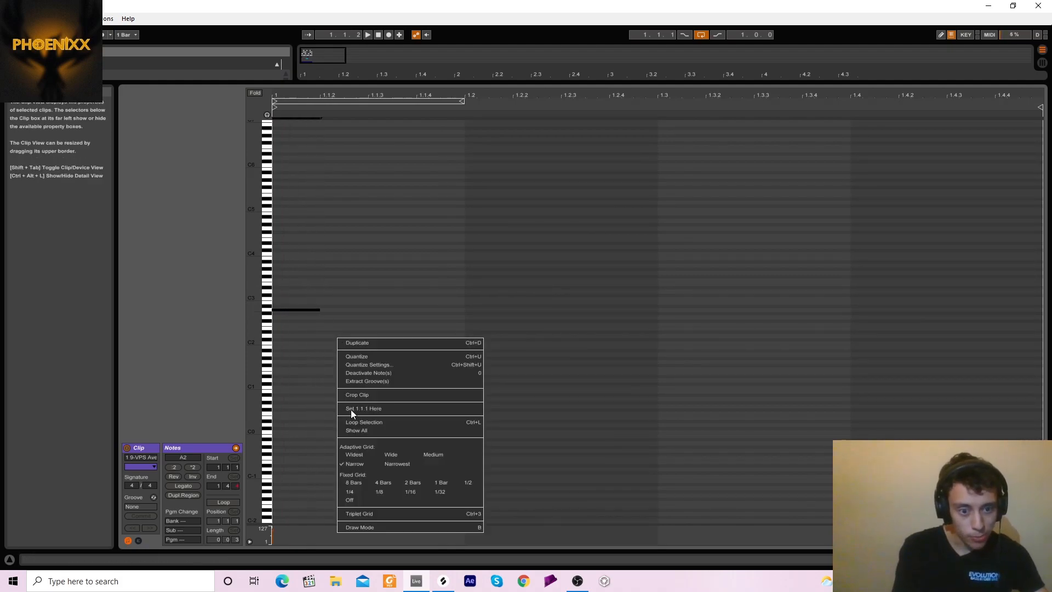
{"action": "left_click", "coordinate": [358, 514]}
Move the note two triplet grid steps later, shorten it to one grid step and lower it to G2
{"action": "left_click_drag", "start_coordinate": [298, 380], "coordinate": [279, 235]}
{"action": "key", "text": "Right"}
{"action": "key", "text": "Right"}
{"action": "key", "text": "Right"}
{"action": "key", "text": "Right"}
{"action": "key", "text": "Right"}
{"action": "key", "text": "Right"}
{"action": "key", "text": "Right"}
{"action": "key", "text": "Right"}
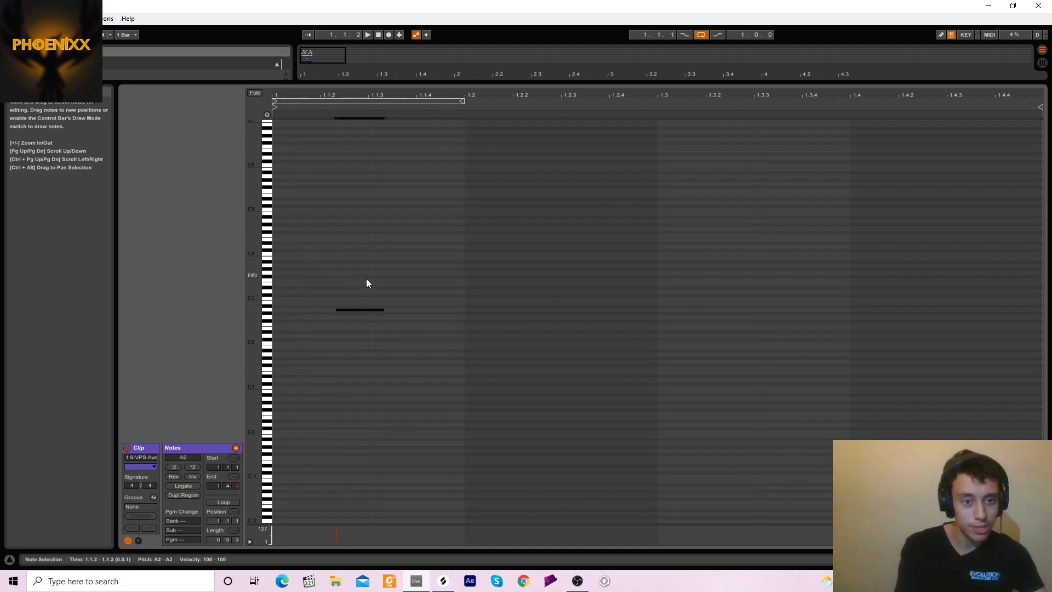
{"action": "left_click_drag", "start_coordinate": [383, 309], "coordinate": [368, 309]}
{"action": "key", "text": "Down"}
Add an A2 note directly after the G2 note, extend it to beat 1.2 and check the playback
{"action": "double_click", "coordinate": [373, 310]}
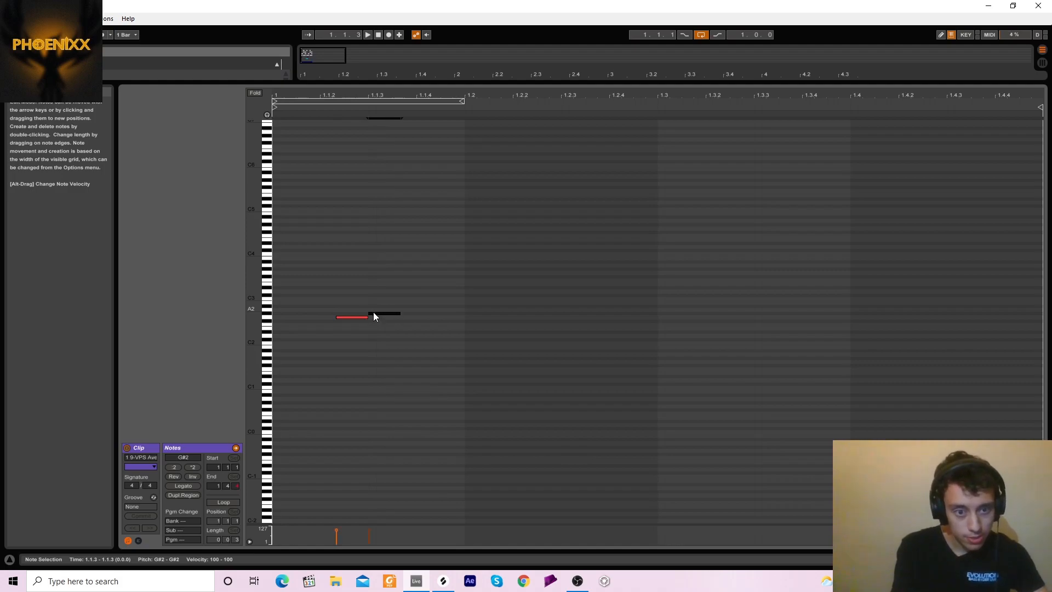
{"action": "left_click_drag", "start_coordinate": [400, 309], "coordinate": [464, 310]}
{"action": "key", "text": "space"}
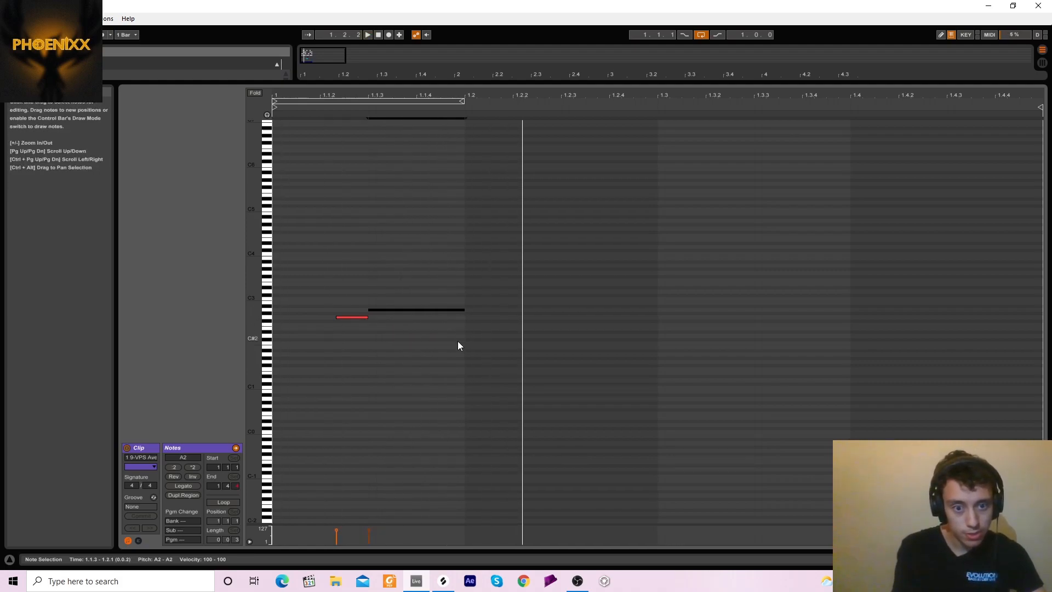
Duplicate the A2 note twice in sequence, raising the first copy to C3 and lowering the second to A2
{"action": "key", "text": "ctrl+d"}
{"action": "key", "text": "Up"}
{"action": "key", "text": "Up"}
{"action": "key", "text": "Up"}
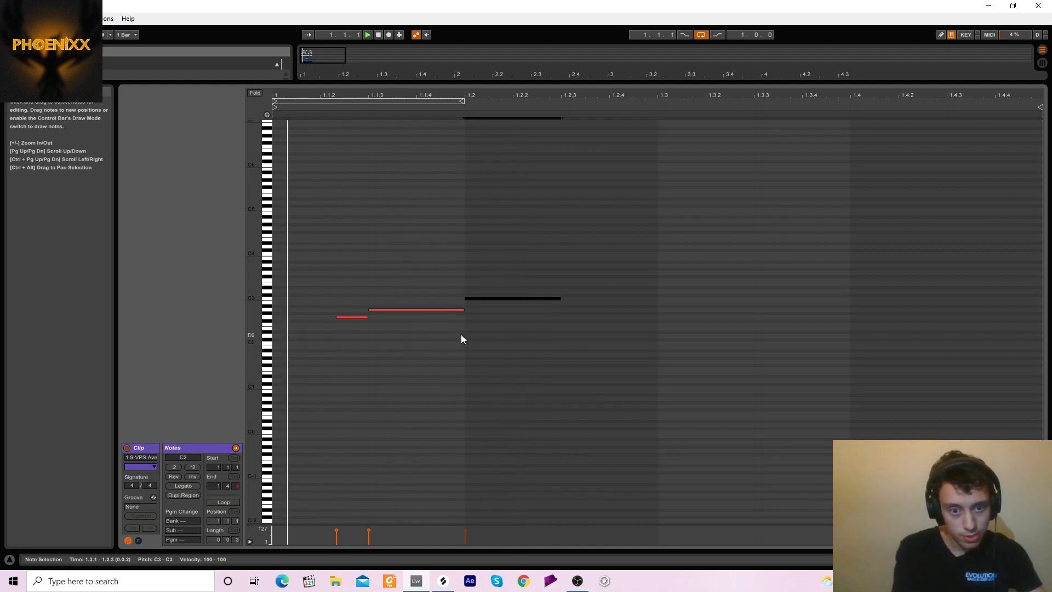
{"action": "key", "text": "ctrl+d"}
{"action": "key", "text": "Down"}
{"action": "key", "text": "Down"}
{"action": "key", "text": "Down"}
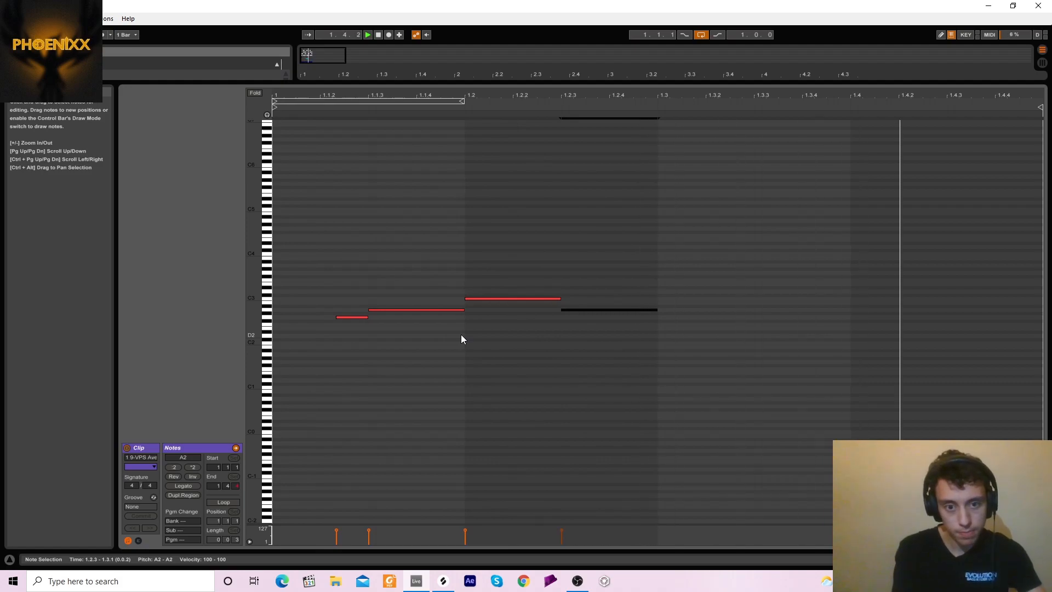
Append three more copies of the last note, pitched at A2, A#2 and D3
{"action": "key", "text": "ctrl+d"}
{"action": "key", "text": "ctrl+d"}
{"action": "key", "text": "Up"}
{"action": "key", "text": "ctrl+d"}
{"action": "key", "text": "Up"}
{"action": "key", "text": "Up"}
{"action": "key", "text": "Up"}
{"action": "key", "text": "Up"}
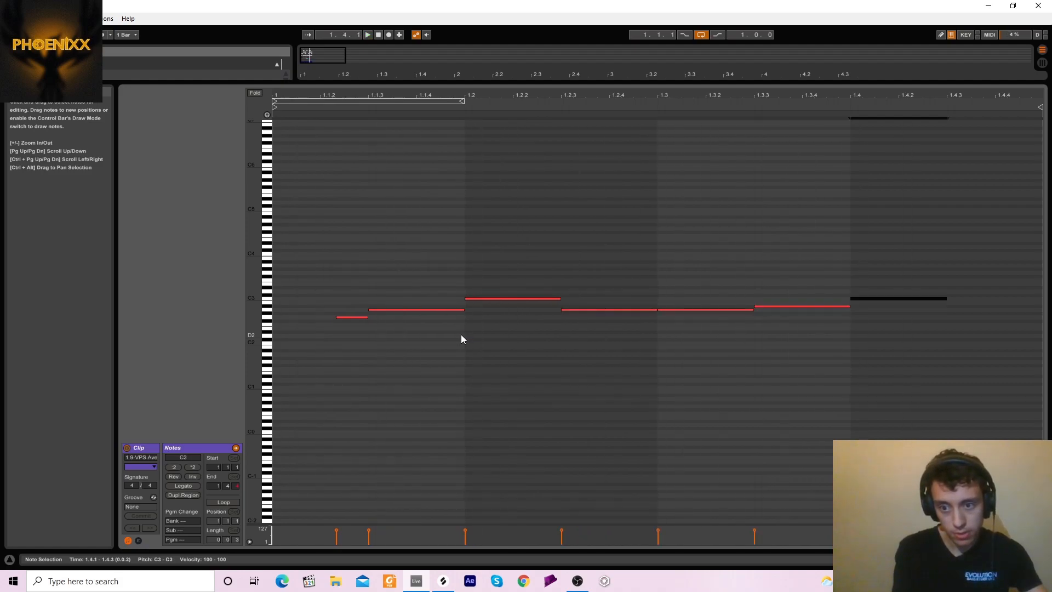
Append a final copy lowered to A#2 to fill the bar, play the loop and close the clip view
{"action": "key", "text": "ctrl+d"}
{"action": "key", "text": "Down"}
{"action": "key", "text": "Down"}
{"action": "key", "text": "Down"}
{"action": "key", "text": "Down"}
{"action": "key", "text": "space"}
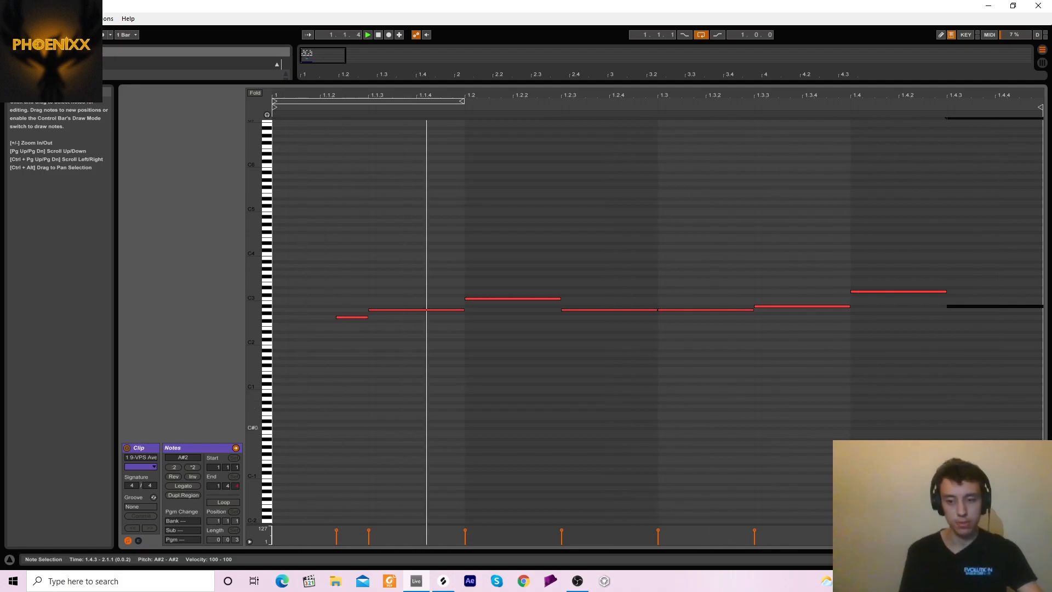
{"action": "left_click", "coordinate": [1042, 560]}
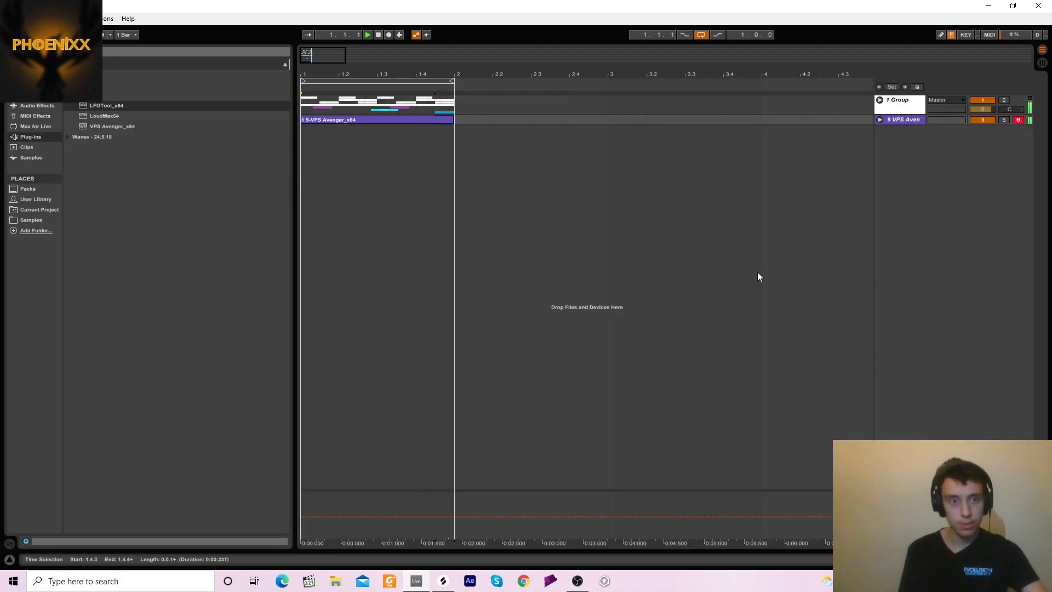
Reopen the bass clip and lower both A#2 notes to A2 while listening to the loop
{"action": "double_click", "coordinate": [894, 120]}
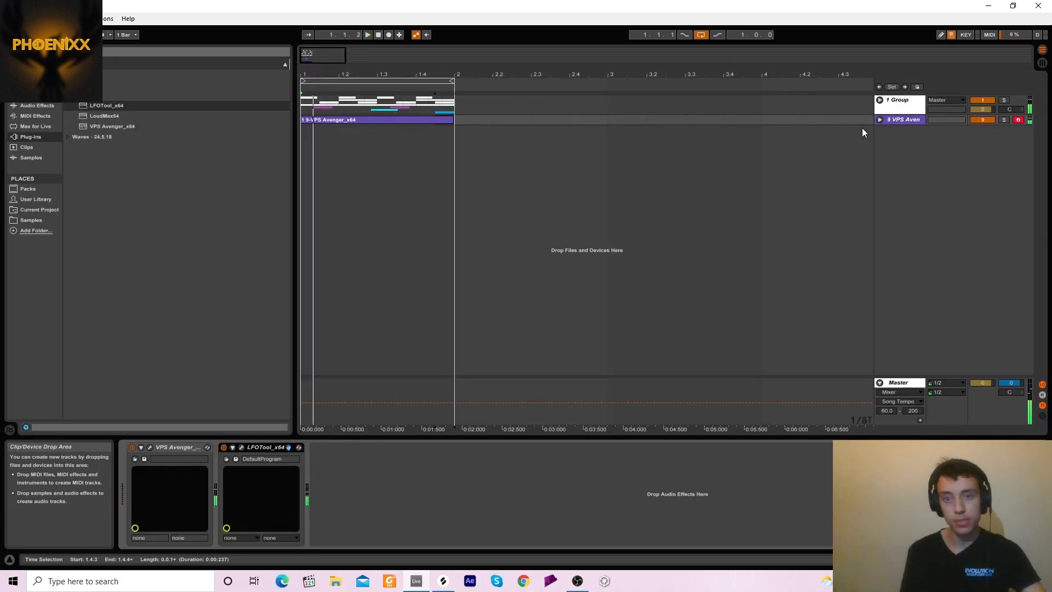
{"action": "double_click", "coordinate": [390, 119]}
{"action": "left_click", "coordinate": [805, 306]}
{"action": "key", "text": "Down"}
{"action": "left_click", "coordinate": [968, 301]}
{"action": "key", "text": "space"}
{"action": "key", "text": "Down"}
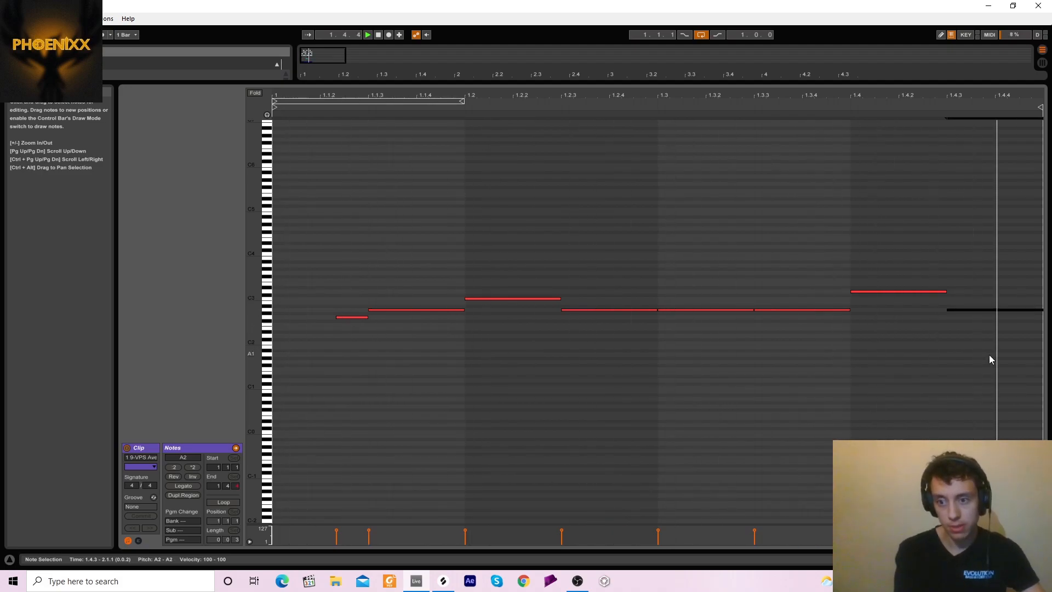
Raise the final note of the clip to D3, lower the note before it to C3 and close the clip view
{"action": "key", "text": "Up"}
{"action": "key", "text": "Up"}
{"action": "key", "text": "Up"}
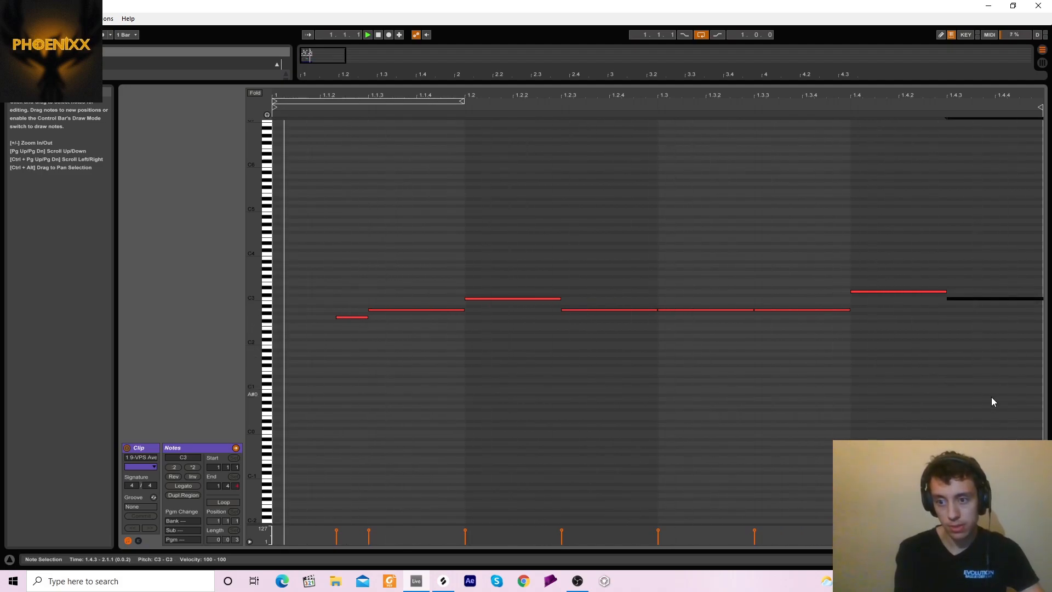
{"action": "left_click", "coordinate": [910, 291]}
{"action": "key", "text": "Down"}
{"action": "key", "text": "Down"}
{"action": "left_click_drag", "start_coordinate": [977, 328], "coordinate": [991, 274]}
{"action": "key", "text": "Up"}
{"action": "key", "text": "Up"}
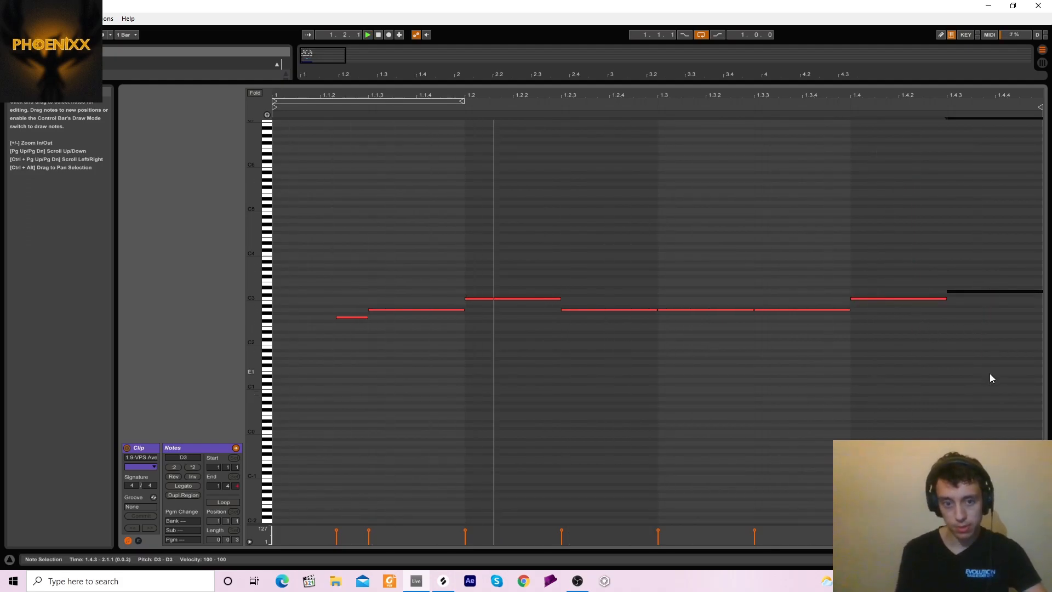
{"action": "left_click", "coordinate": [1042, 559]}
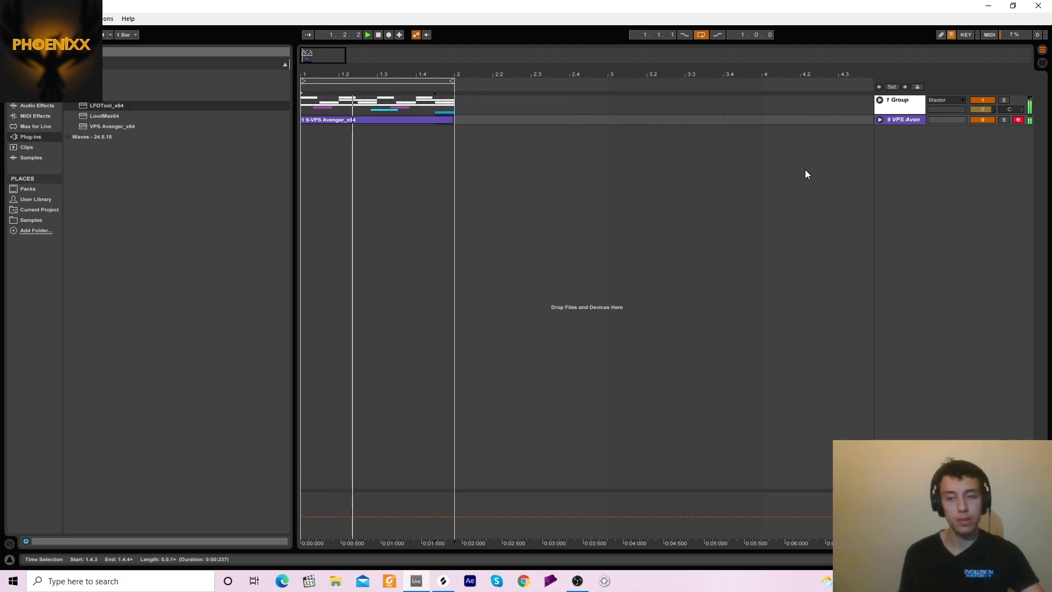
Unfold the Avenger track, set its volume to -2.4 dB and stop playback
{"action": "left_click", "coordinate": [879, 118]}
{"action": "left_click", "coordinate": [984, 130]}
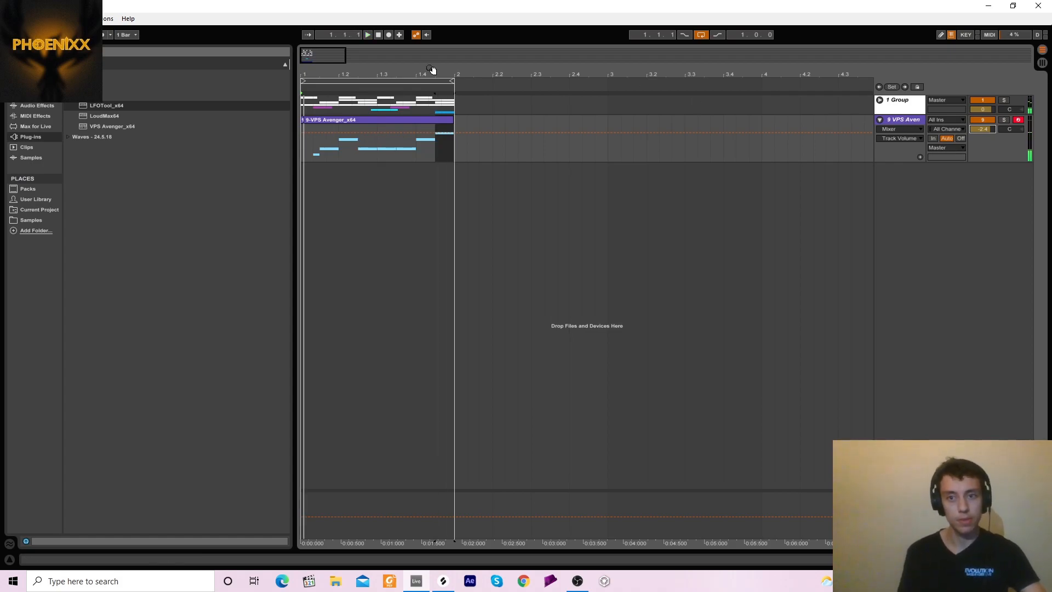
{"action": "left_click", "coordinate": [380, 35]}
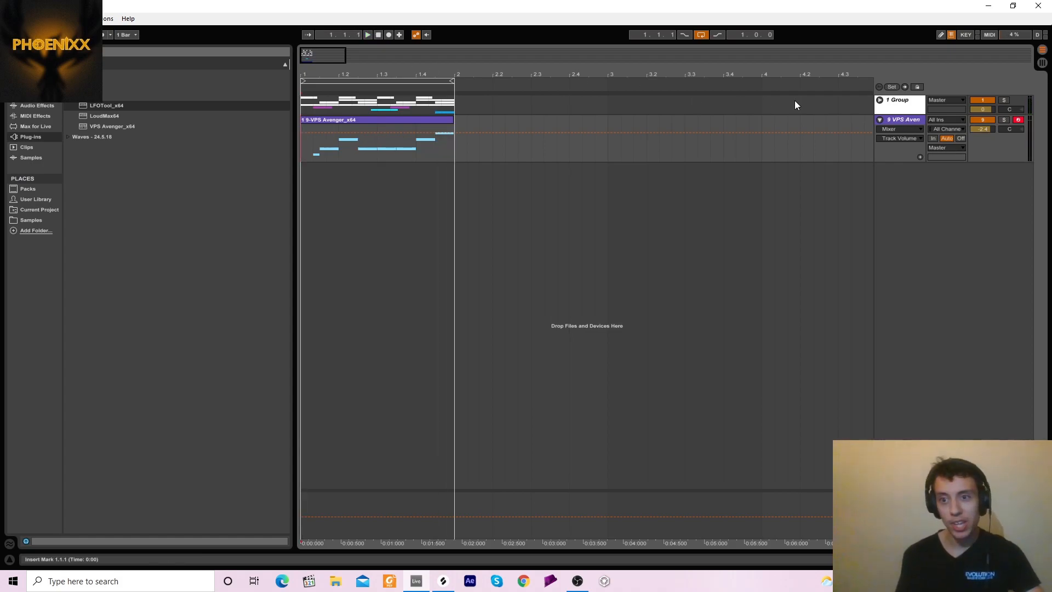
Load LoudMax onto the Master track, set its threshold to -6.0 dB and close the plug-in window
{"action": "double_click", "coordinate": [904, 102]}
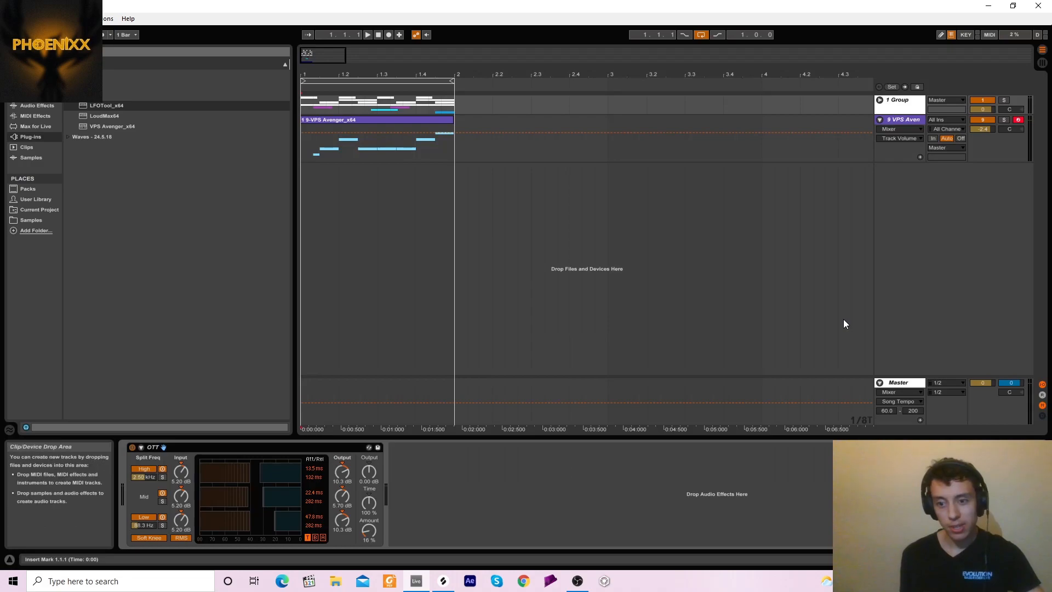
{"action": "left_click", "coordinate": [899, 384]}
{"action": "left_click_drag", "start_coordinate": [103, 116], "coordinate": [335, 404]}
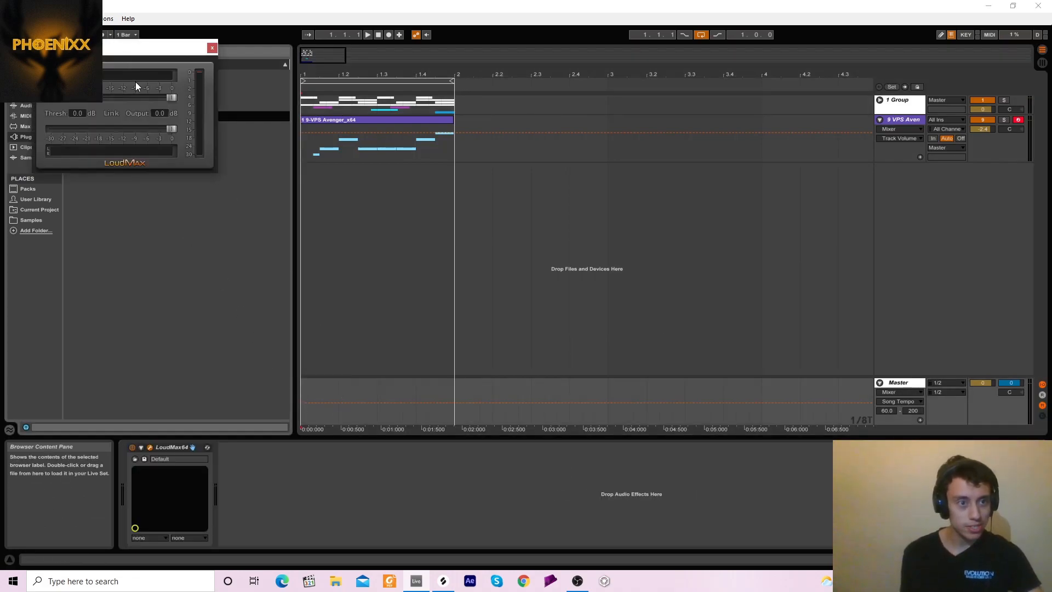
{"action": "left_click", "coordinate": [145, 97]}
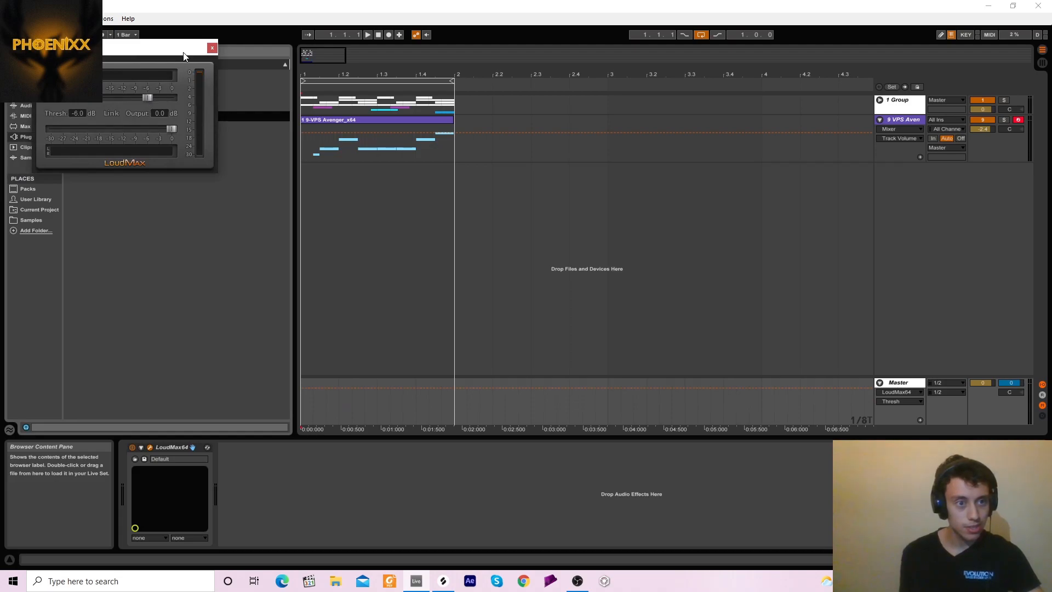
{"action": "left_click", "coordinate": [212, 48]}
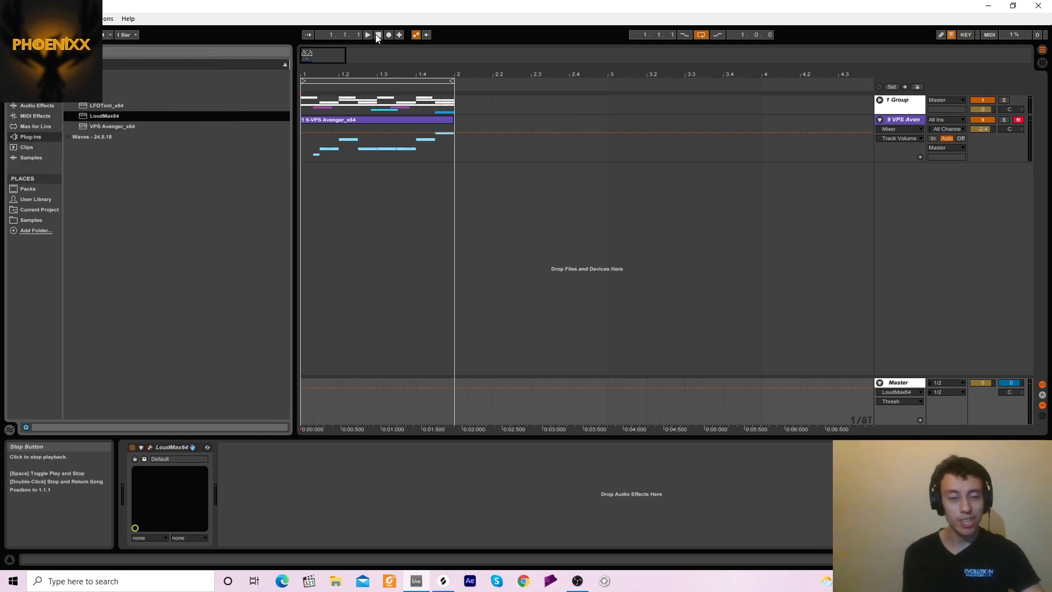
Play the drum and bass loop through the LoudMax limiter, and stop playback
{"action": "key", "text": "space"}
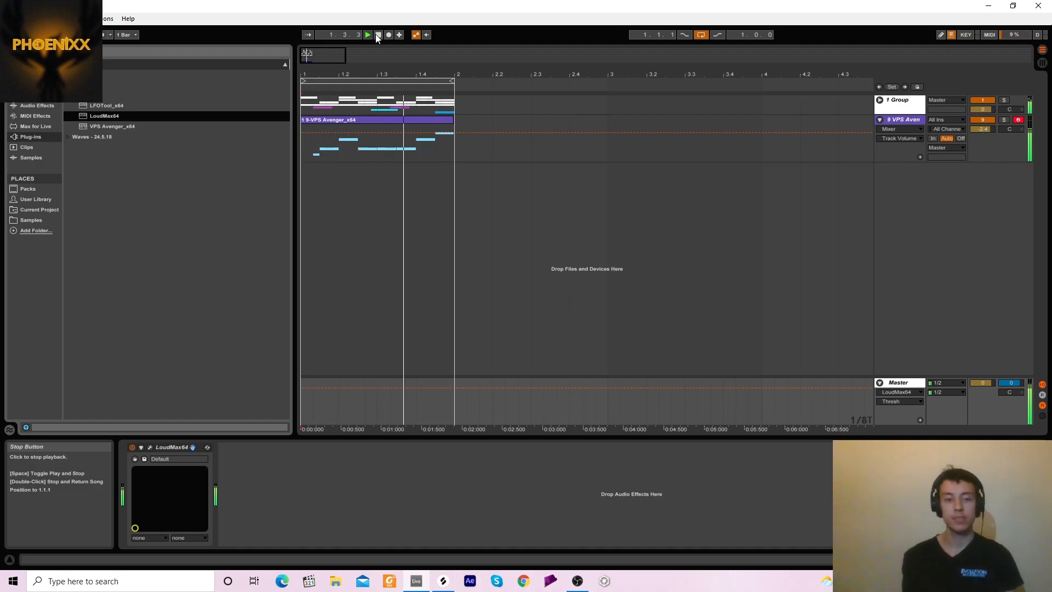
{"action": "left_click", "coordinate": [377, 35]}
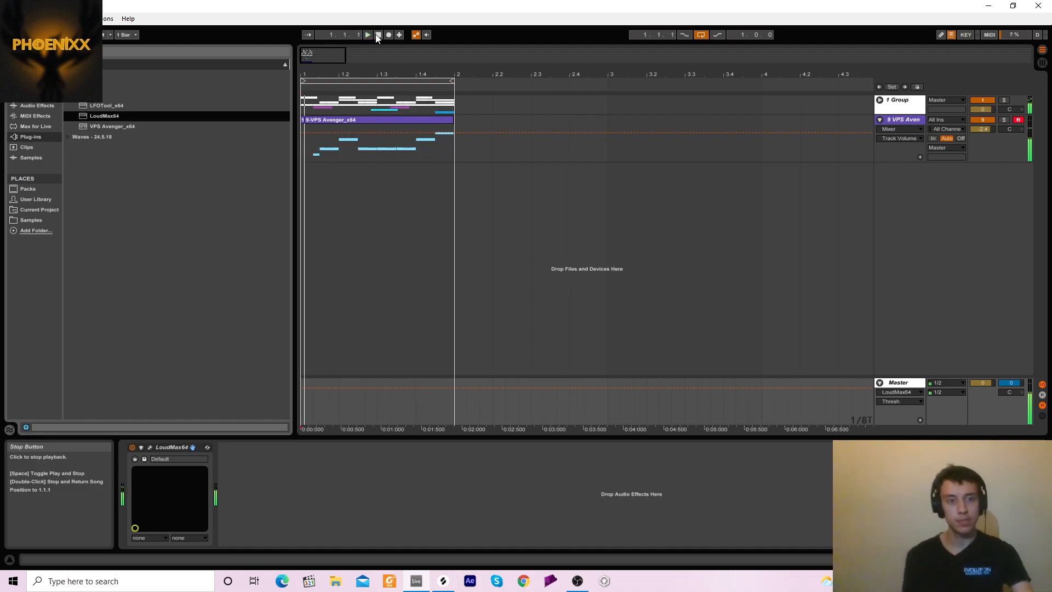
{"action": "left_click", "coordinate": [457, 142]}
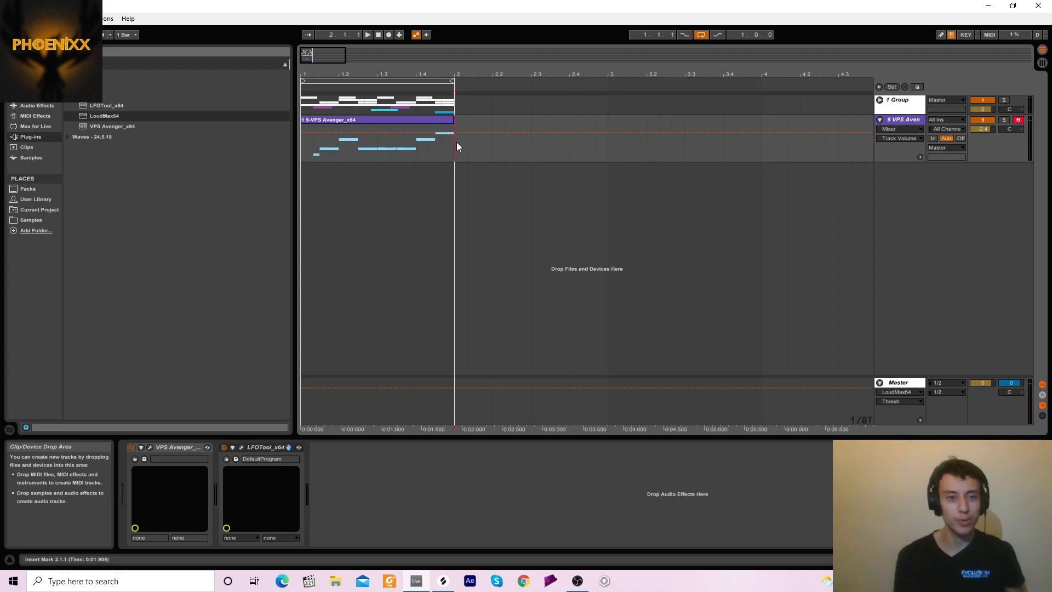
Solo the drum group and play its loop twice from the start
{"action": "left_click", "coordinate": [1004, 99]}
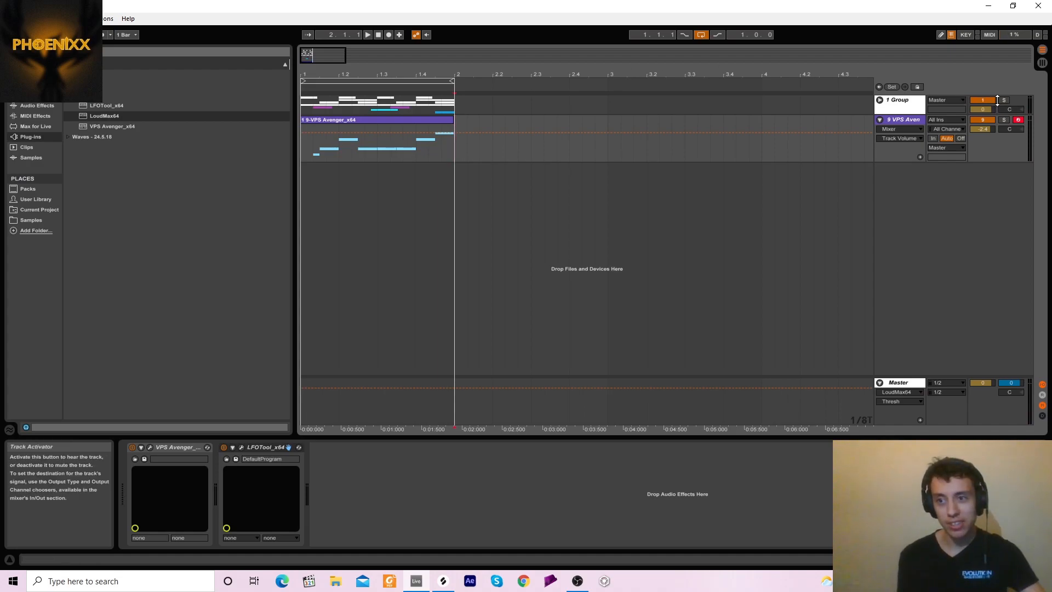
{"action": "left_click", "coordinate": [458, 101]}
{"action": "left_click", "coordinate": [377, 34]}
{"action": "key", "text": "space"}
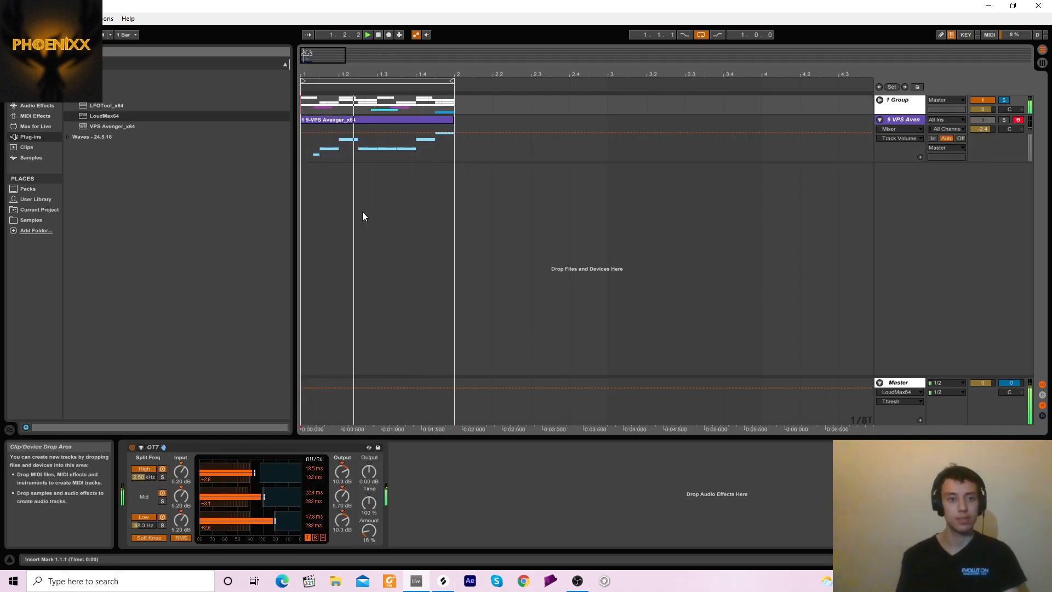
{"action": "key", "text": "space"}
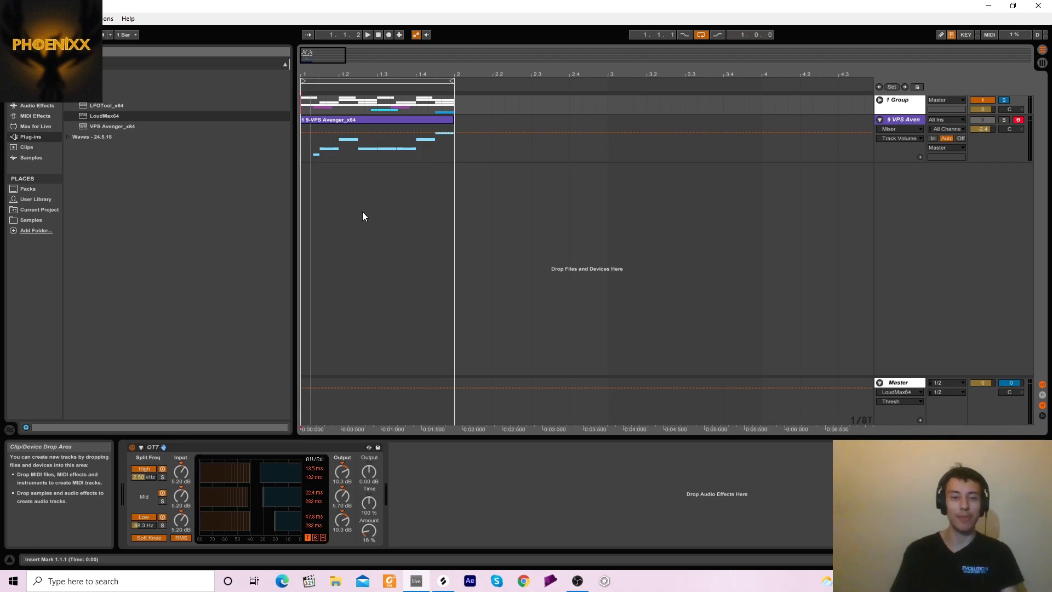
{"action": "key", "text": "space"}
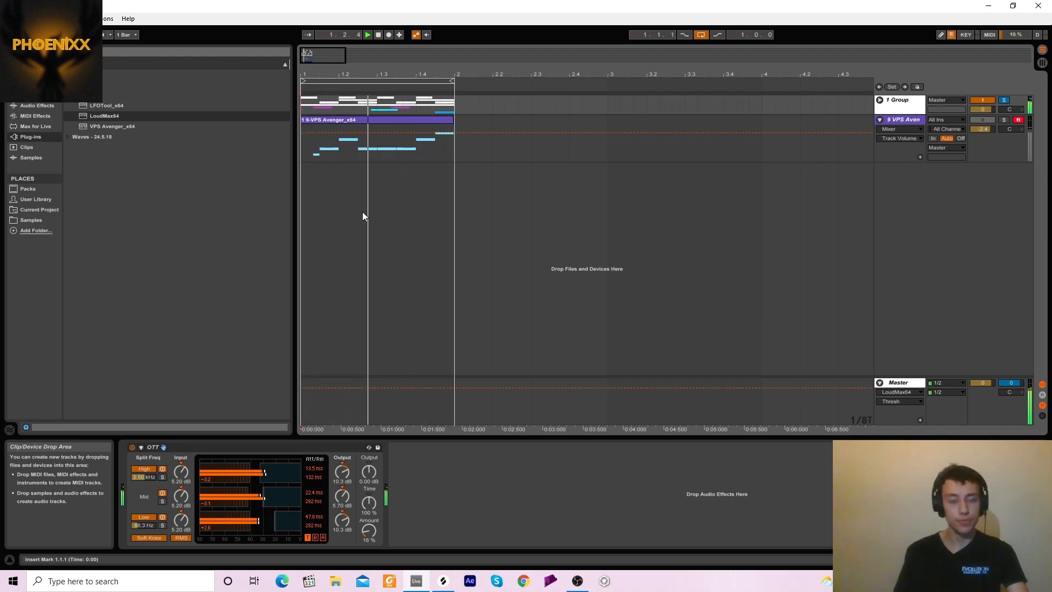
{"action": "key", "text": "space"}
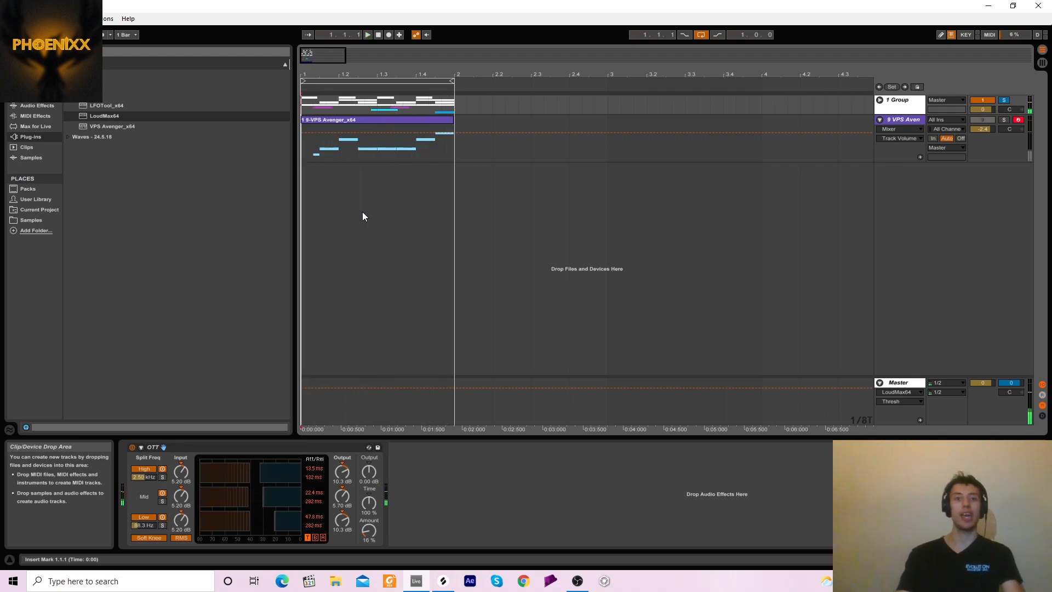